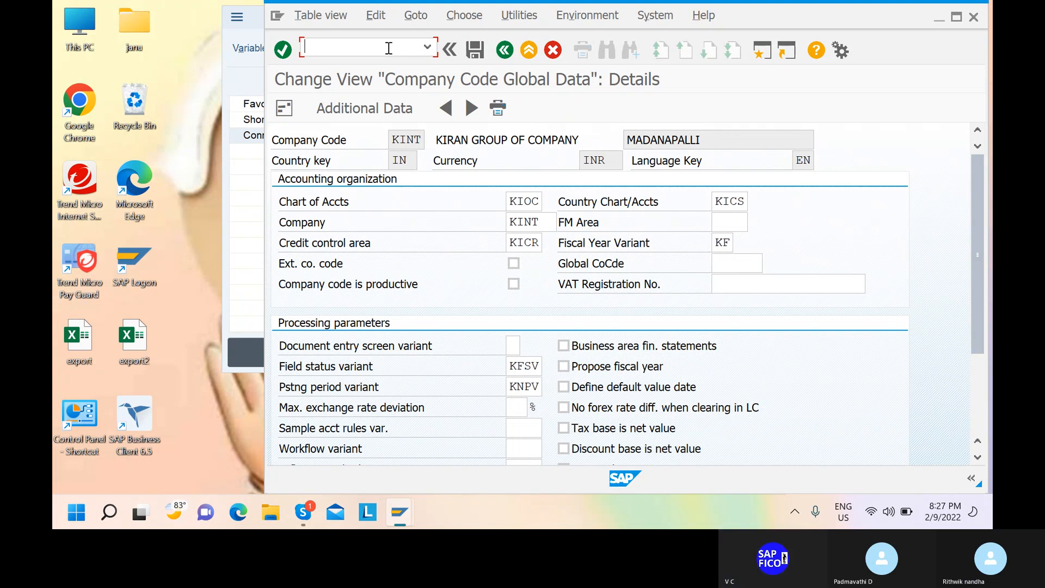
Open the customer invoice entry transaction FB70 in place of the current screen and maximize the window.
{"action": "type", "text": "/N"}
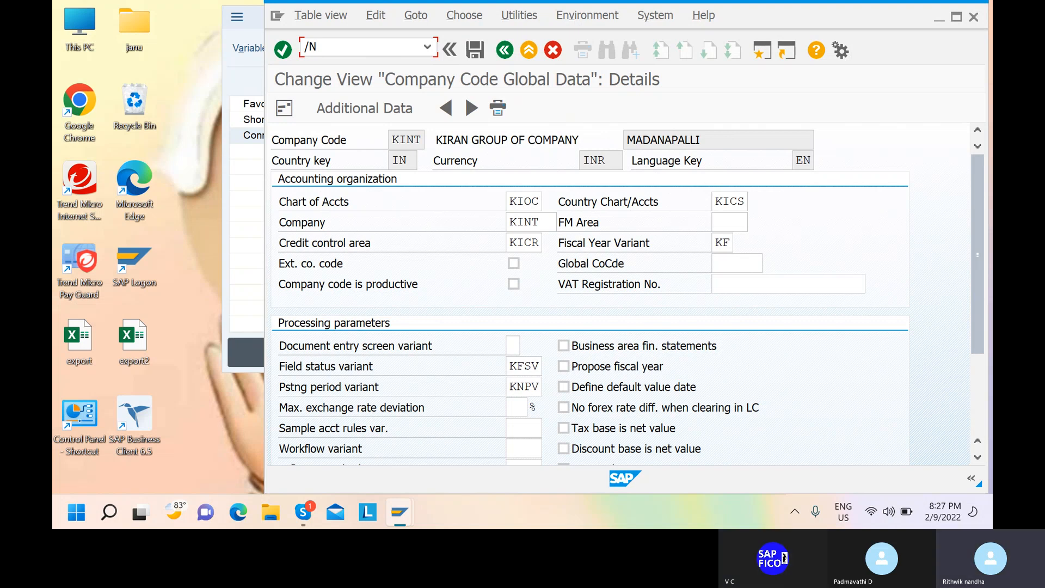
{"action": "type", "text": "FB70"}
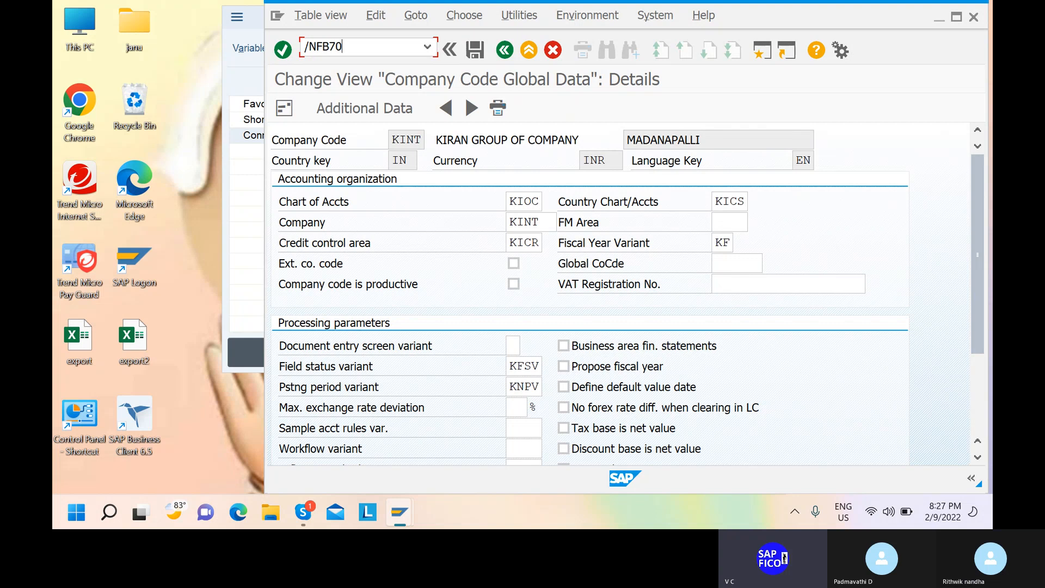
{"action": "key", "text": "Return"}
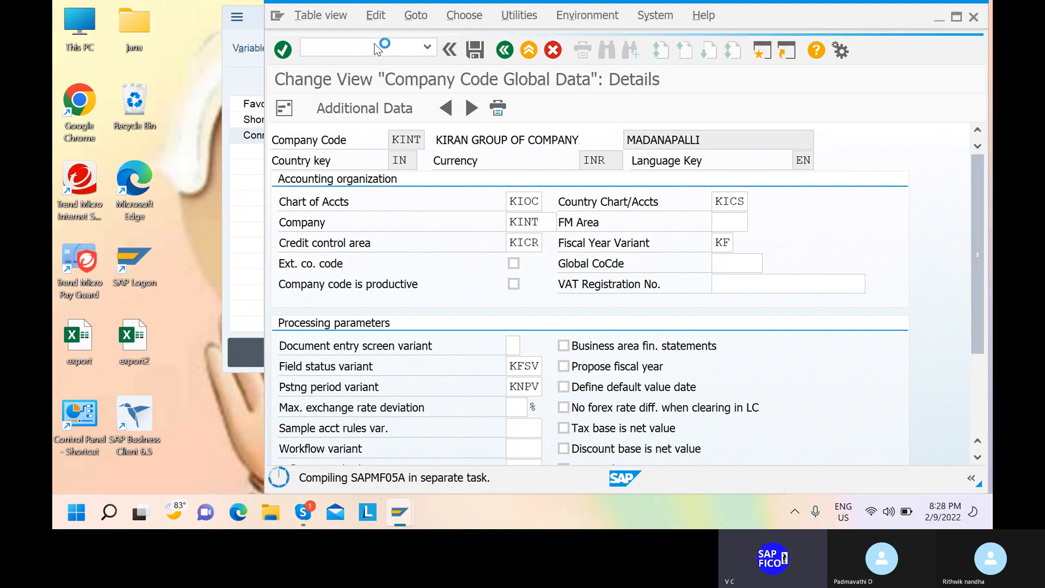
{"action": "left_click", "coordinate": [447, 50]}
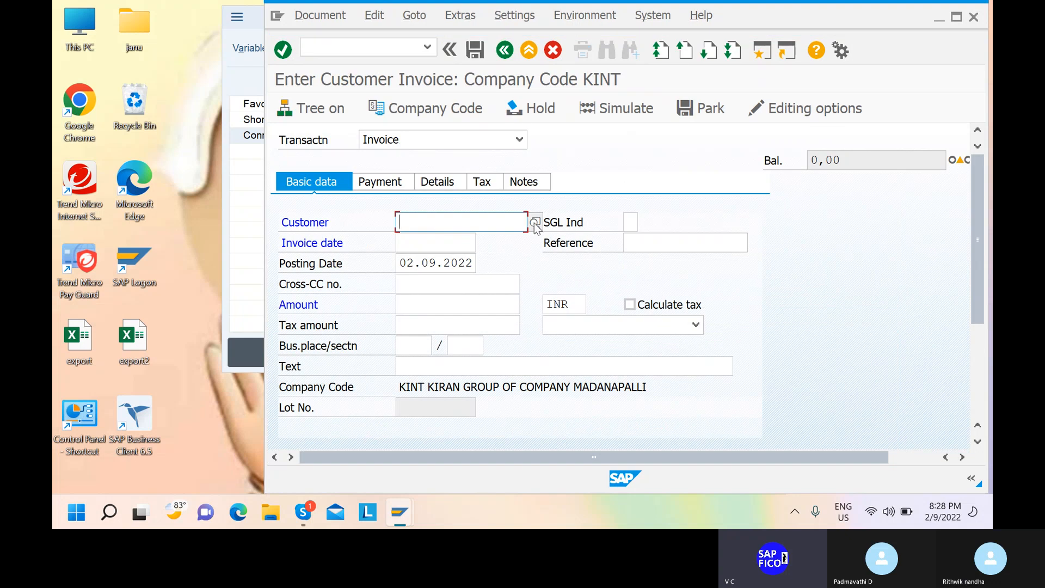
{"action": "left_click", "coordinate": [956, 18]}
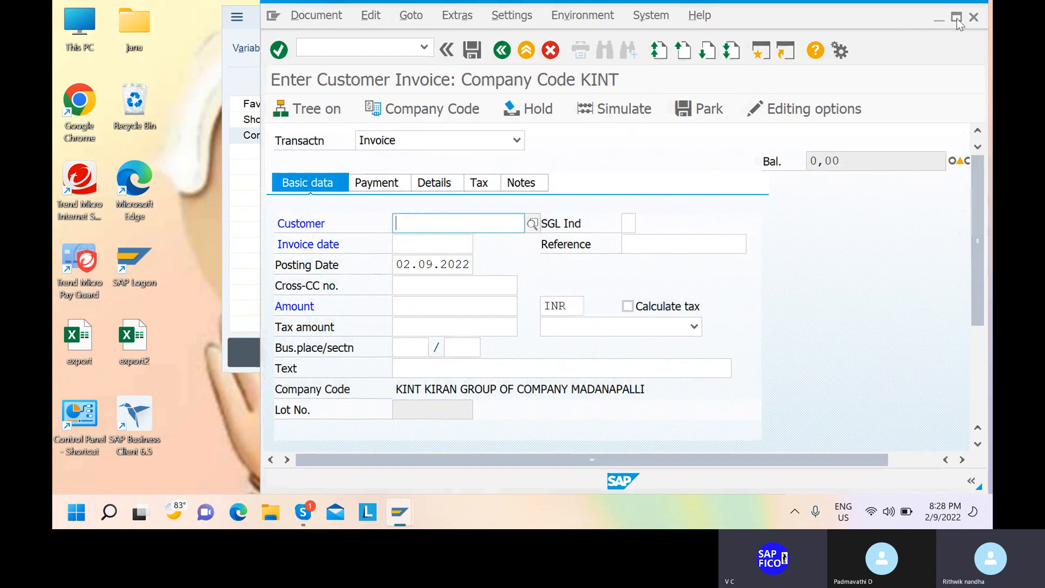
{"action": "left_click", "coordinate": [956, 17]}
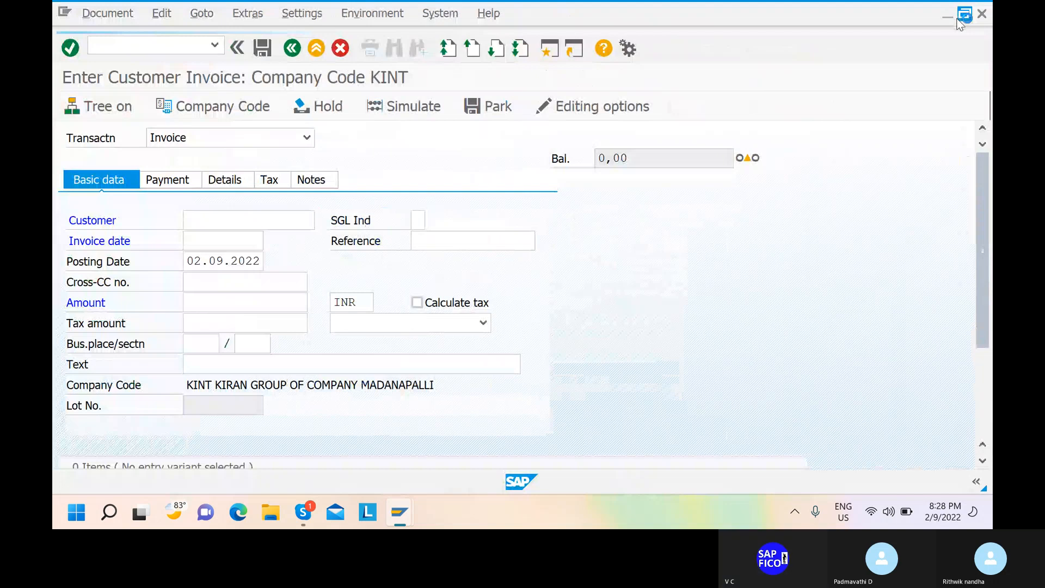
Enter THOJU ENTERPRISES as the invoice's customer and set the invoice date to 02.09.2022.
{"action": "type", "text": "301700"}
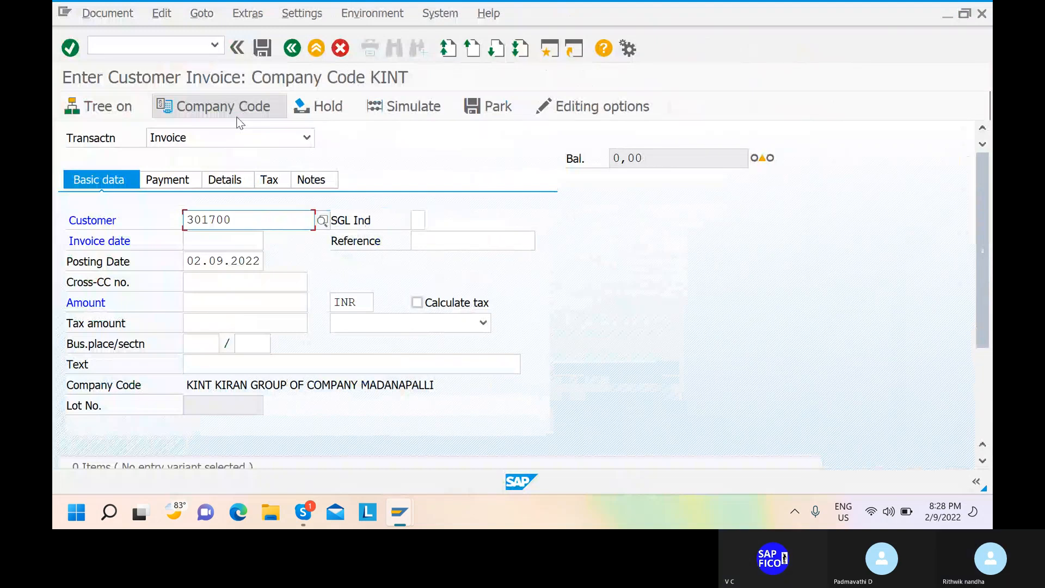
{"action": "left_click", "coordinate": [202, 243]}
{"action": "type", "text": "02.09.20"}
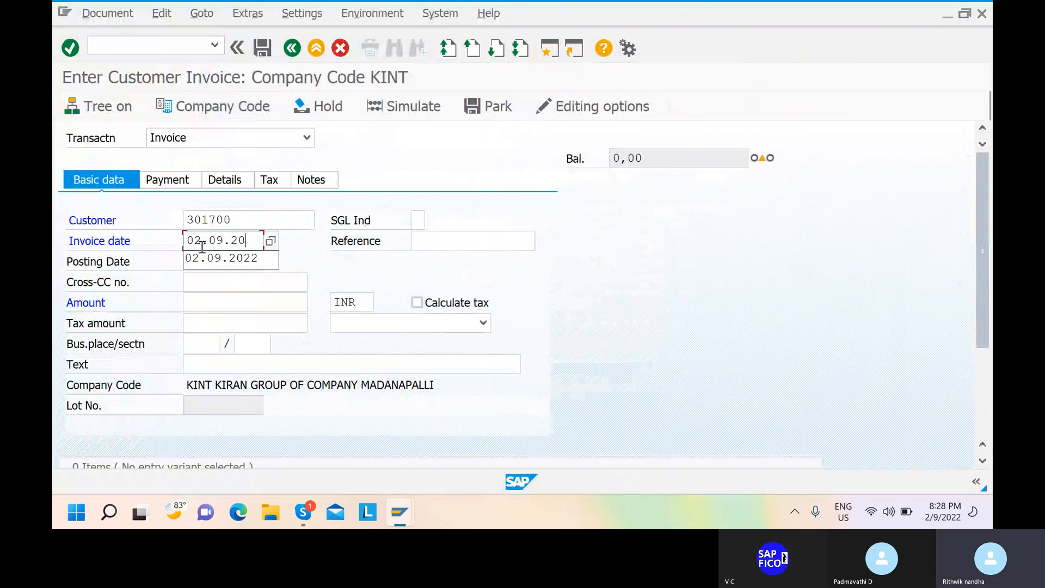
{"action": "type", "text": "2"}
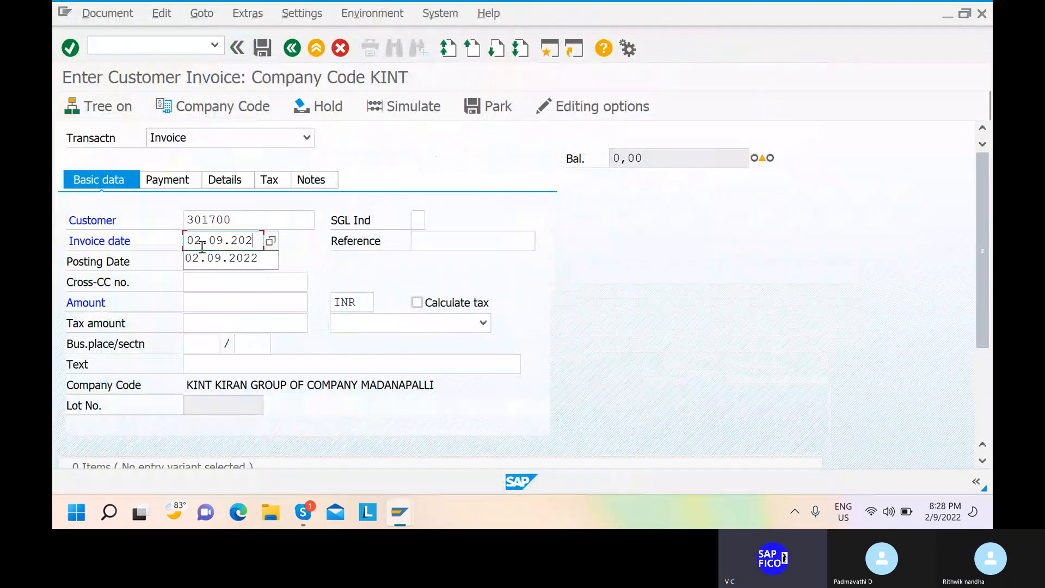
{"action": "type", "text": "2"}
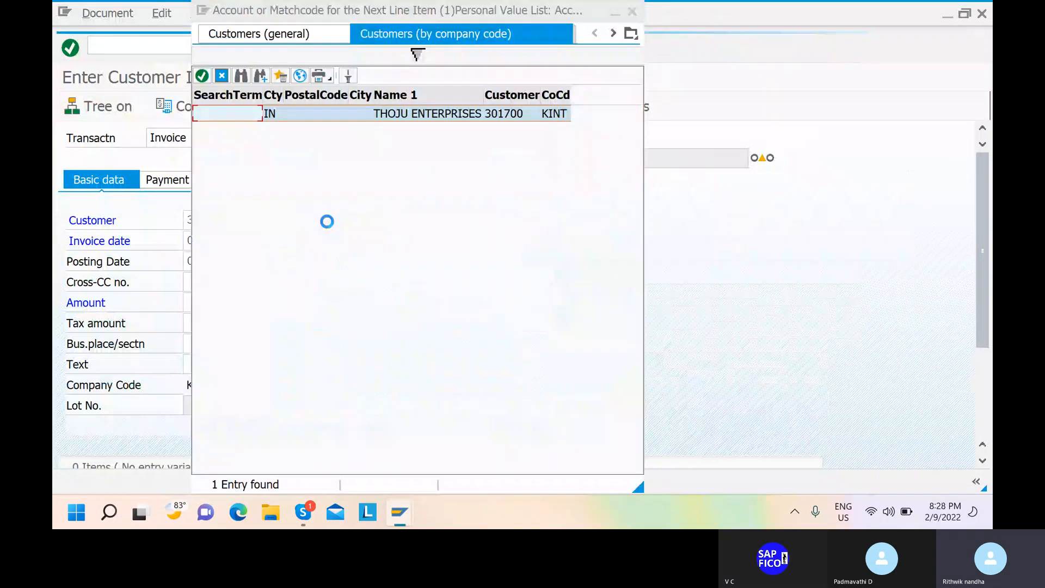
{"action": "double_click", "coordinate": [243, 113]}
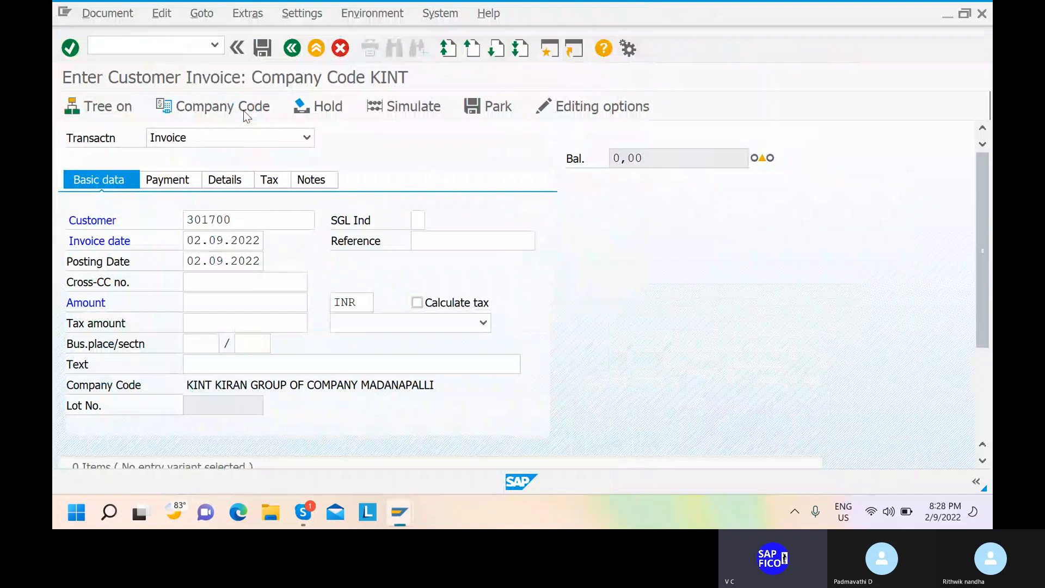
Set the invoice amount to 50000 INR and its text to CUSTOMER INVOICE CREATION.
{"action": "left_click", "coordinate": [211, 302]}
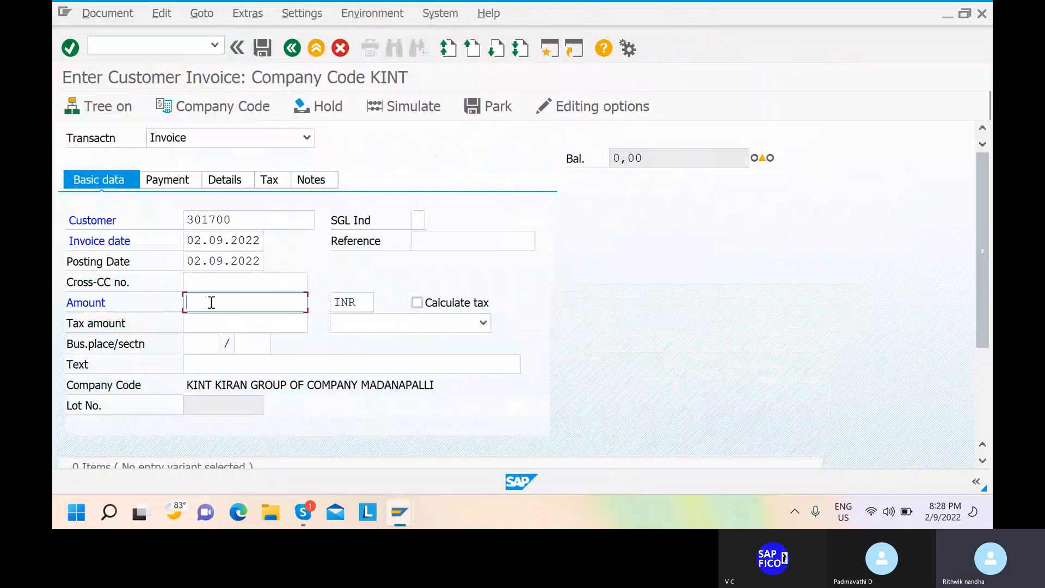
{"action": "type", "text": "50000"}
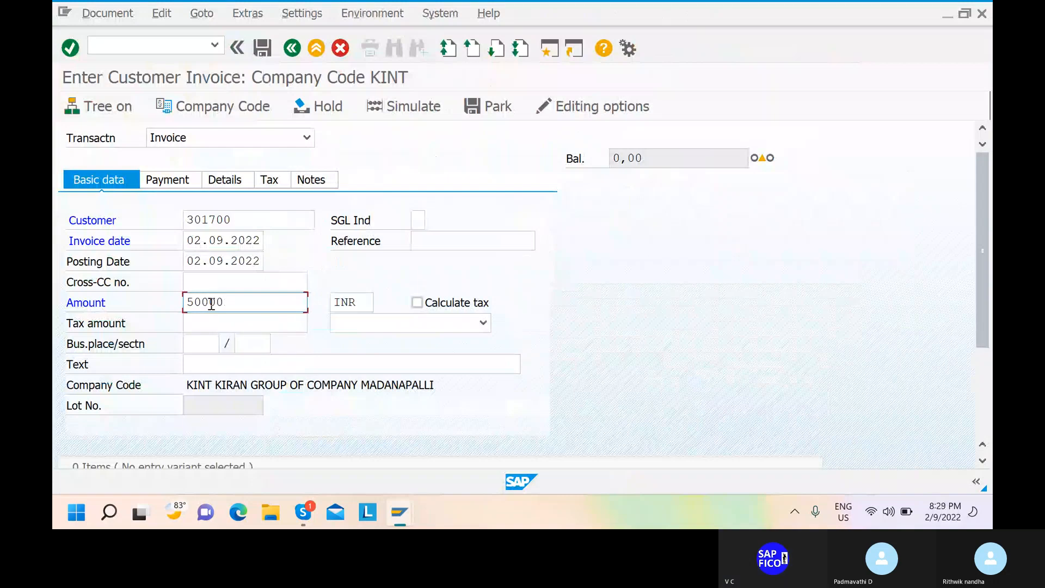
{"action": "left_click", "coordinate": [198, 359]}
{"action": "type", "text": "C"}
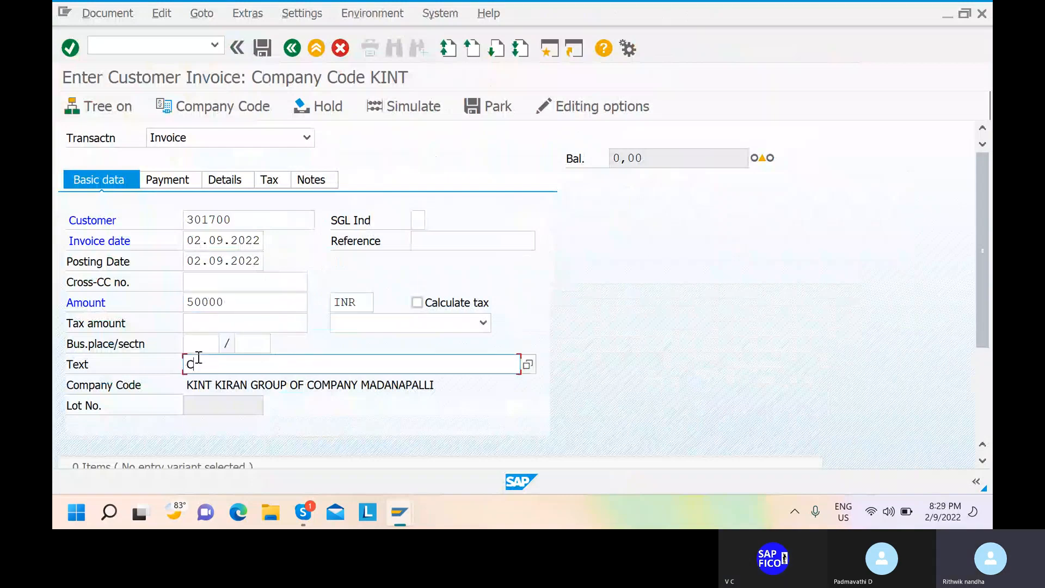
{"action": "type", "text": "r"}
{"action": "key", "text": "BackSpace"}
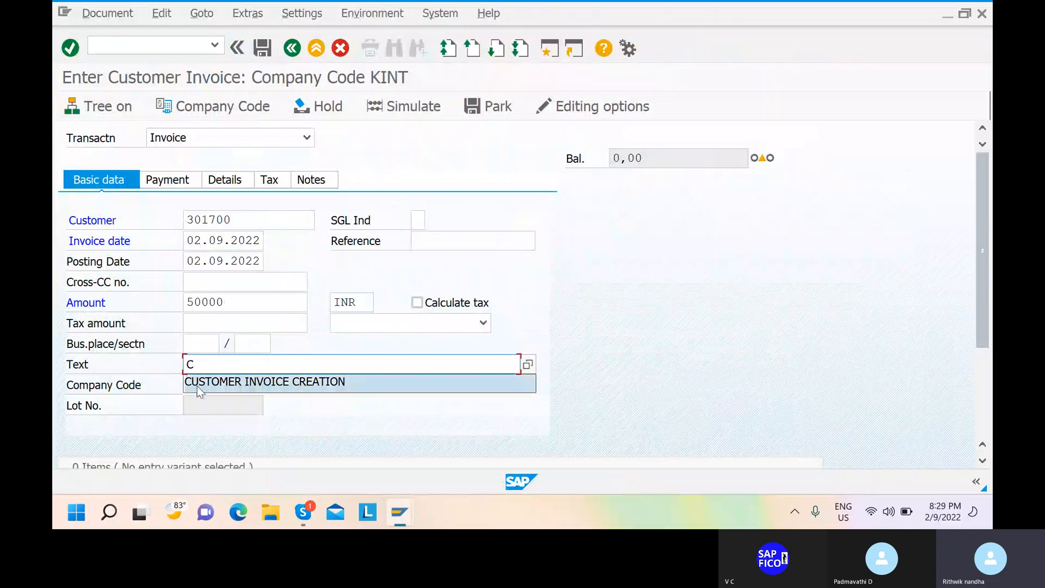
{"action": "left_click", "coordinate": [201, 382]}
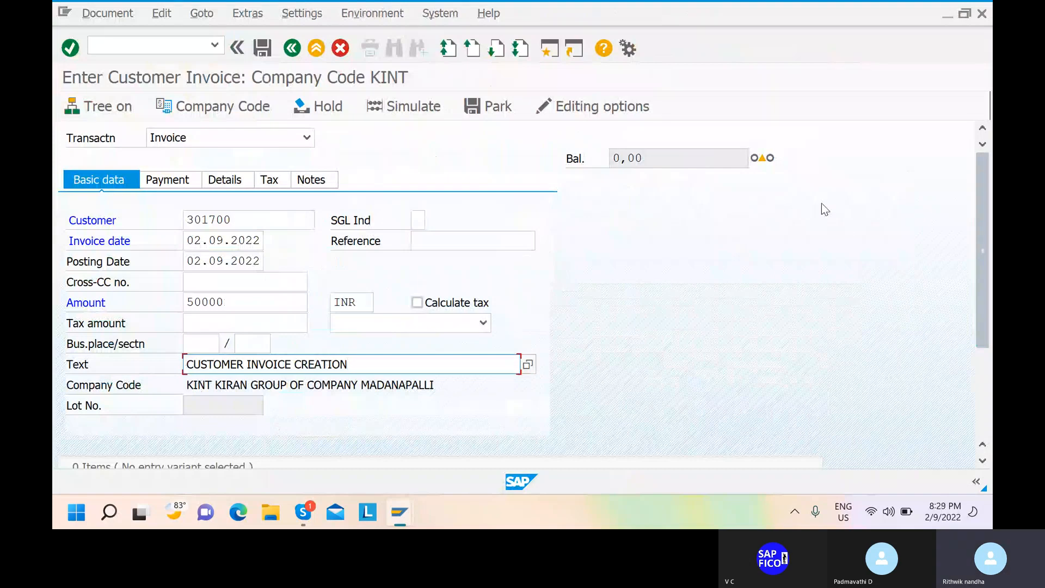
{"action": "left_click", "coordinate": [966, 14]}
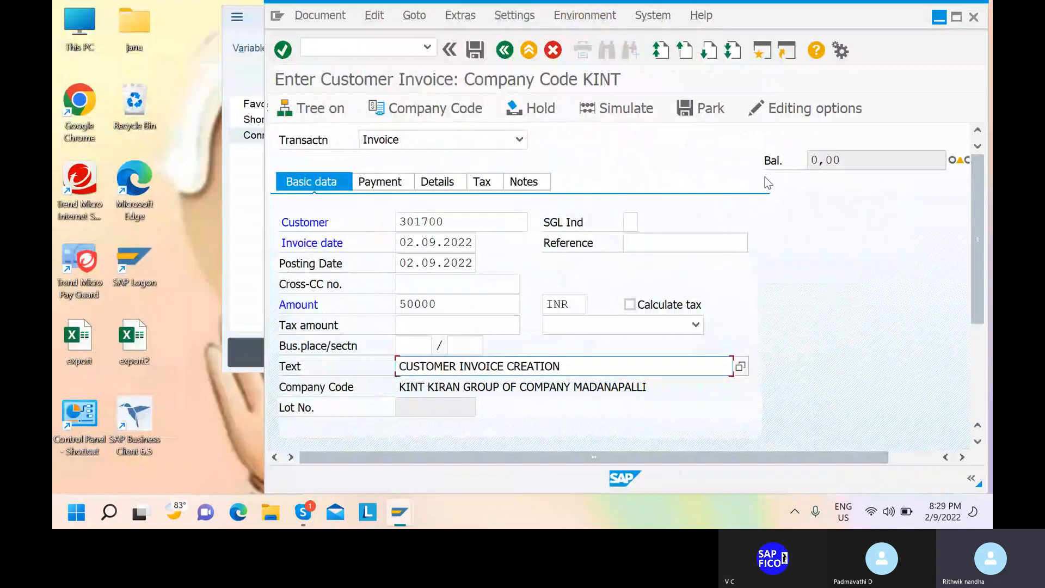
{"action": "left_click", "coordinate": [957, 17]}
{"action": "left_click", "coordinate": [816, 498]}
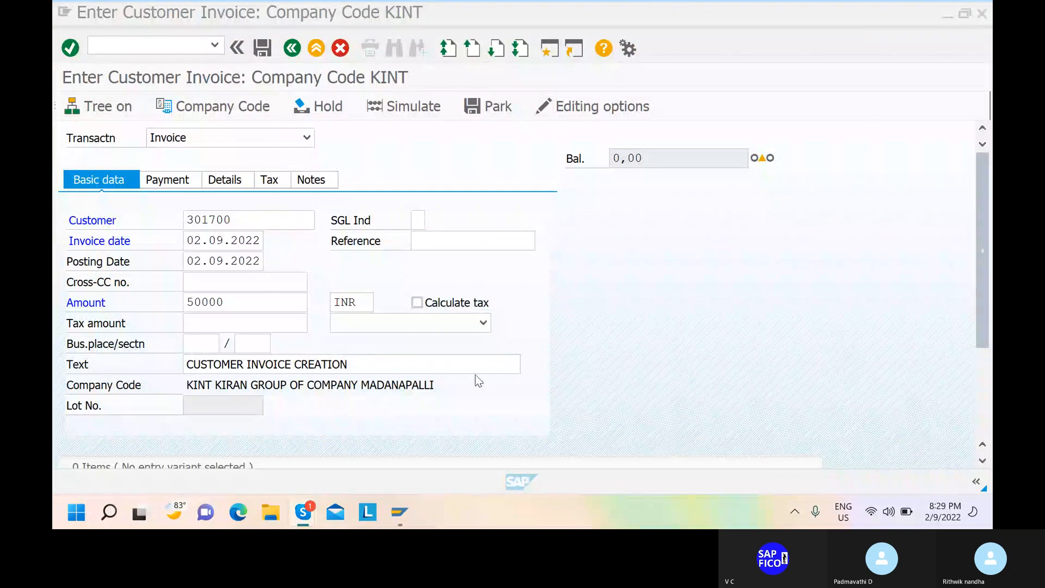
Add a credit line item of 50000 to the SALES ACCOUNT general ledger account in the first item row.
{"action": "left_click", "coordinate": [982, 461]}
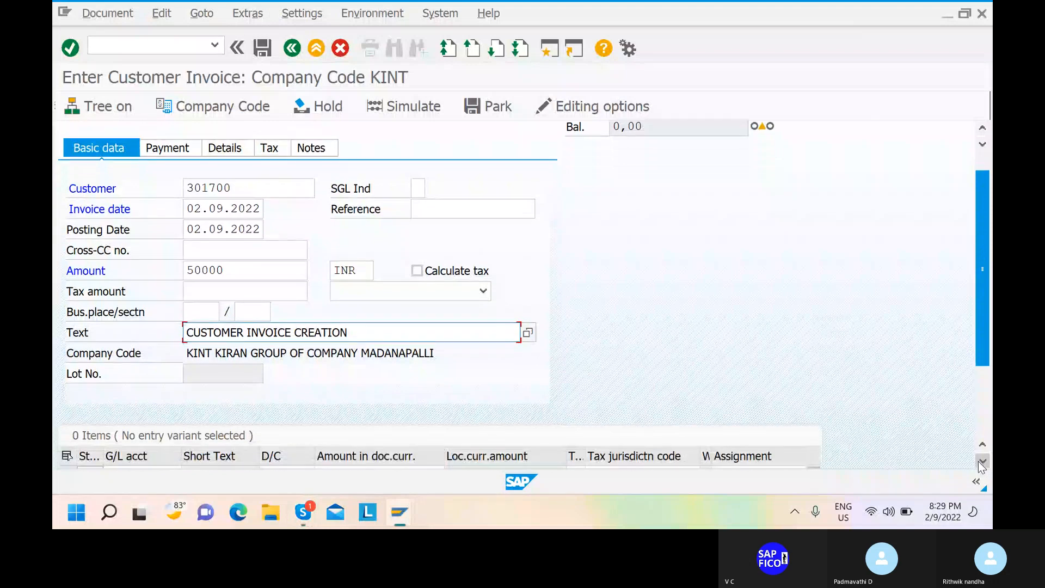
{"action": "left_click", "coordinate": [983, 462]}
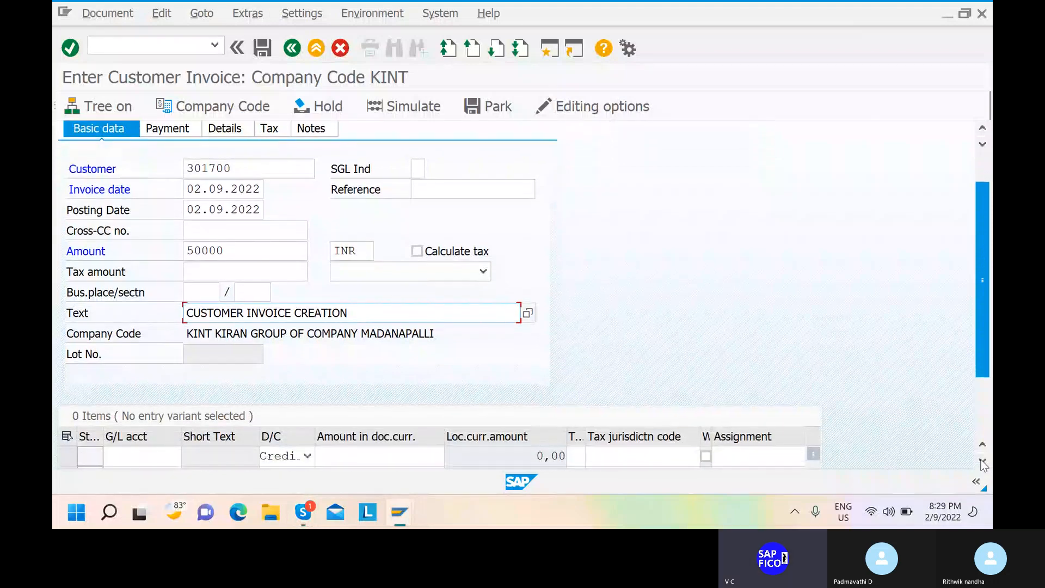
{"action": "left_click", "coordinate": [982, 463]}
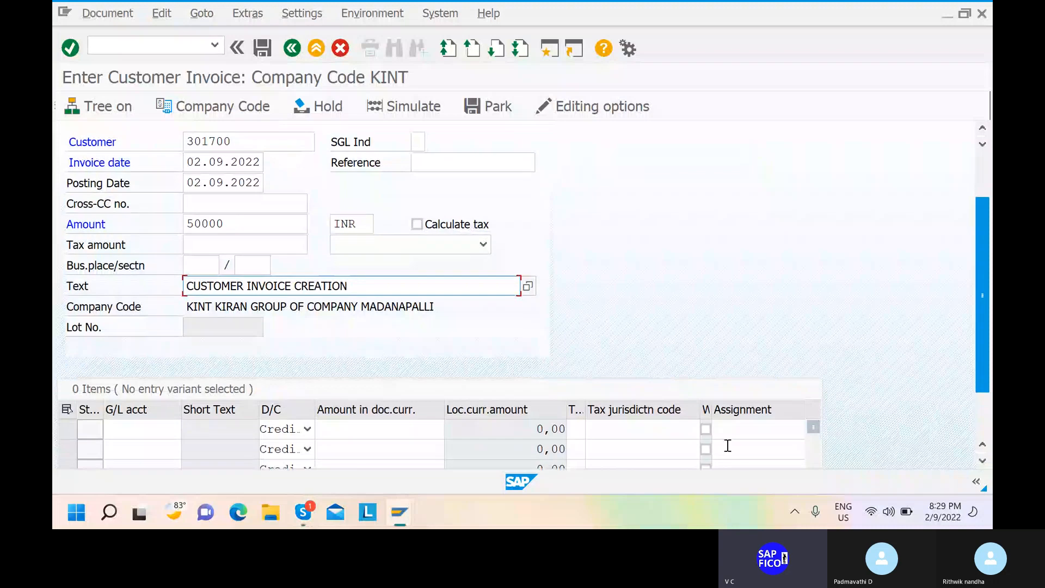
{"action": "left_click", "coordinate": [163, 428]}
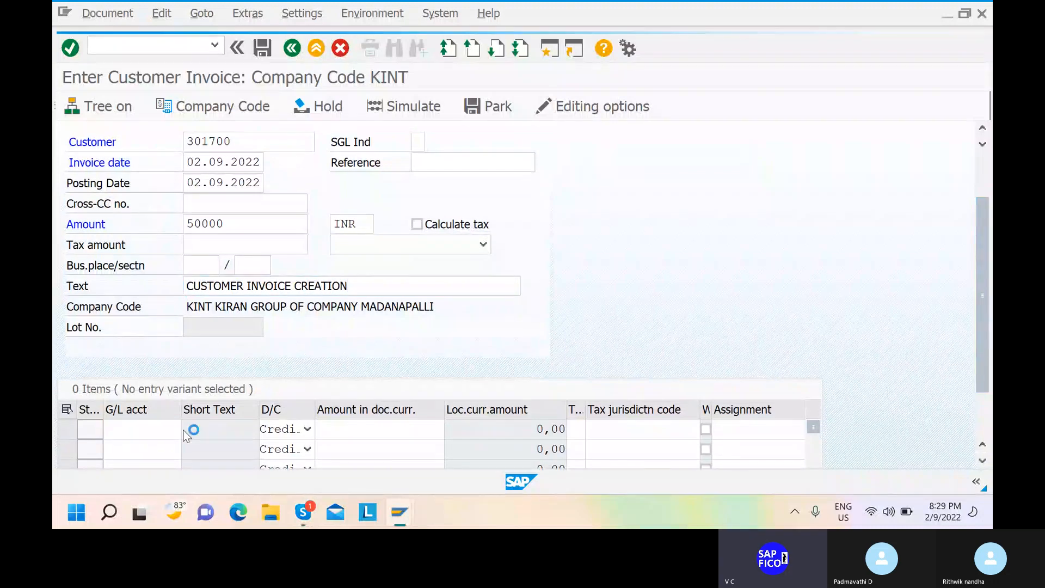
{"action": "left_click", "coordinate": [185, 428]}
{"action": "left_click", "coordinate": [462, 466]}
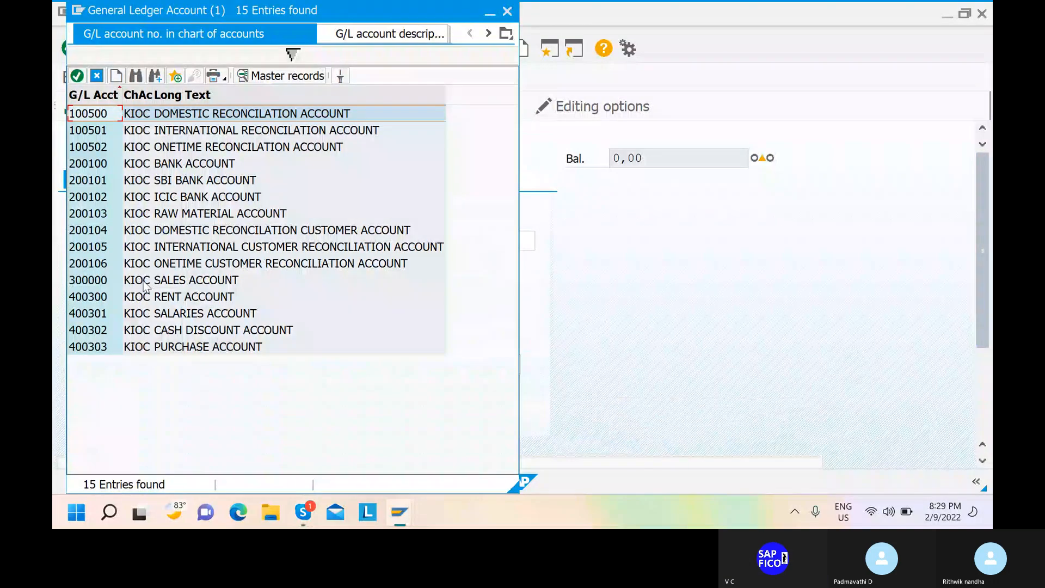
{"action": "double_click", "coordinate": [144, 282]}
{"action": "left_click", "coordinate": [348, 435]}
{"action": "type", "text": "50000"}
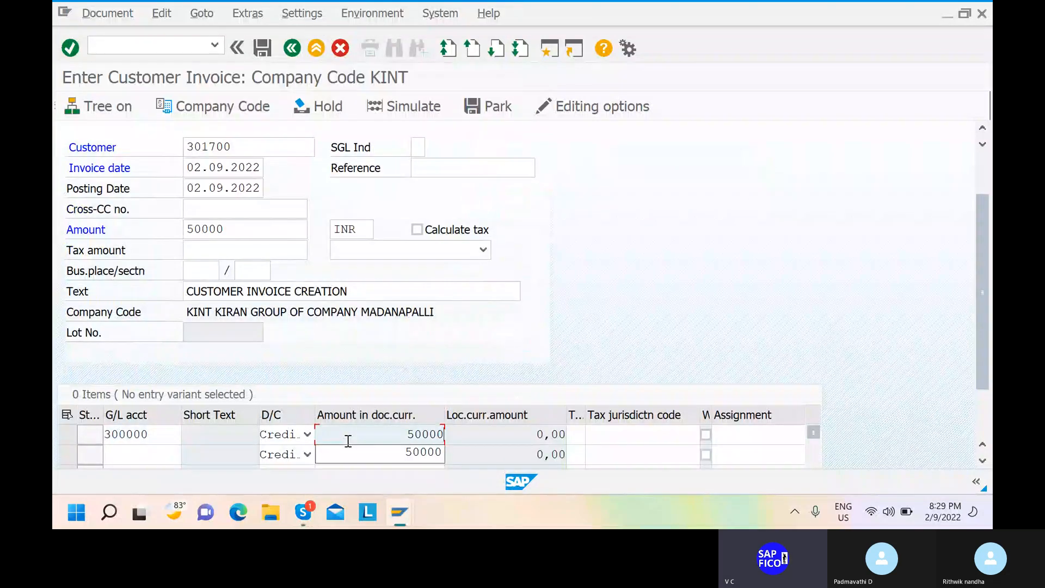
{"action": "key", "text": "Return"}
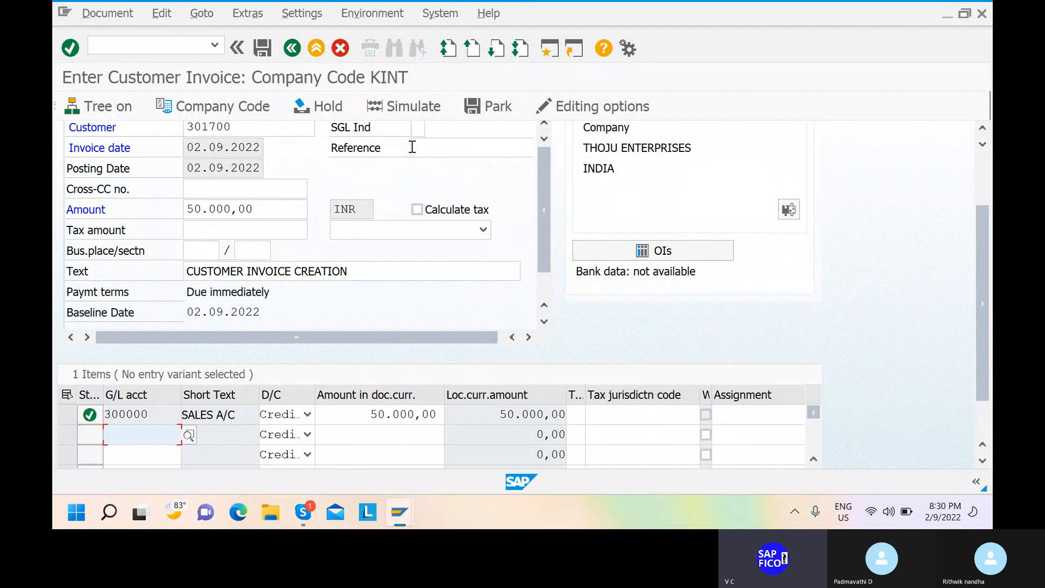
Simulate the customer invoice, try to post it, and open the help for the status message.
{"action": "left_click", "coordinate": [406, 108]}
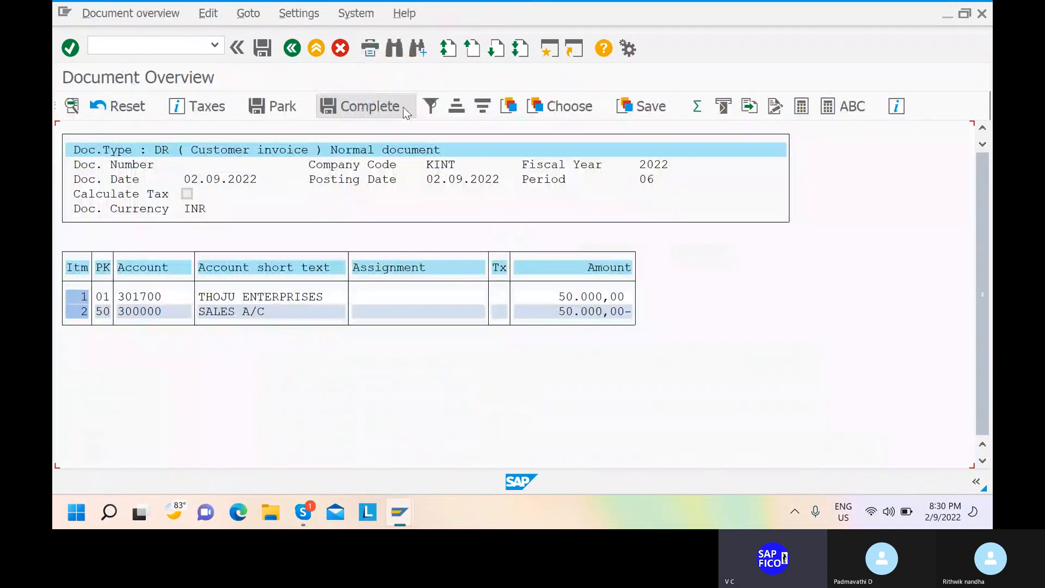
{"action": "left_click", "coordinate": [261, 49]}
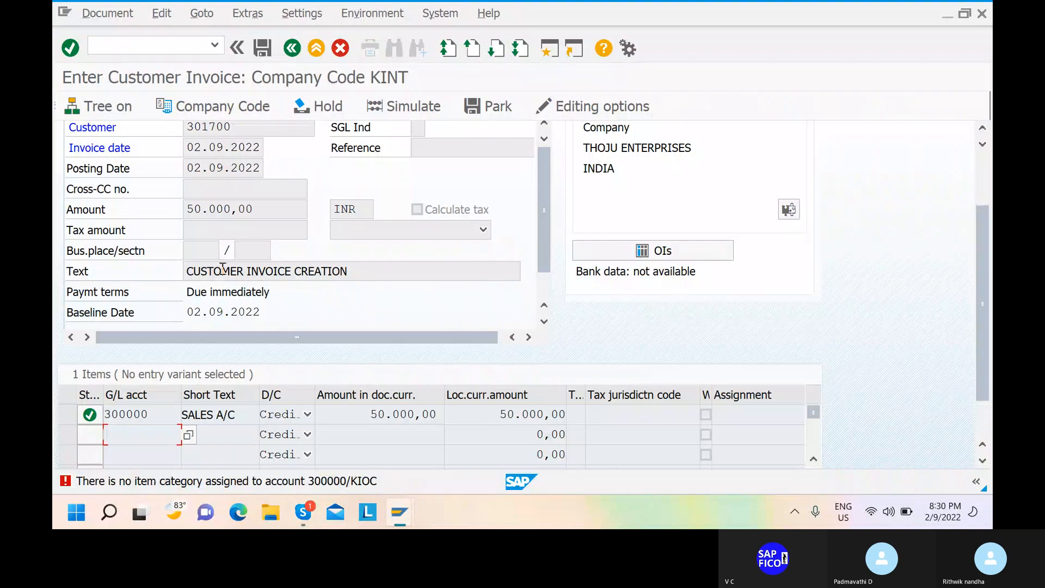
{"action": "left_click", "coordinate": [339, 485]}
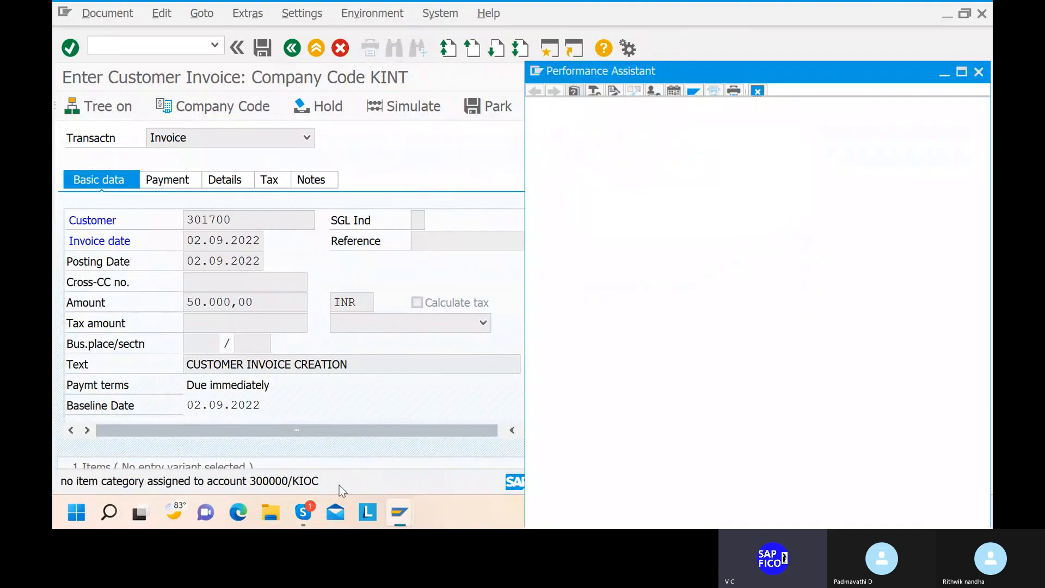
Open a new SAP session and start the table view maintenance transaction SM30.
{"action": "left_click", "coordinate": [549, 47]}
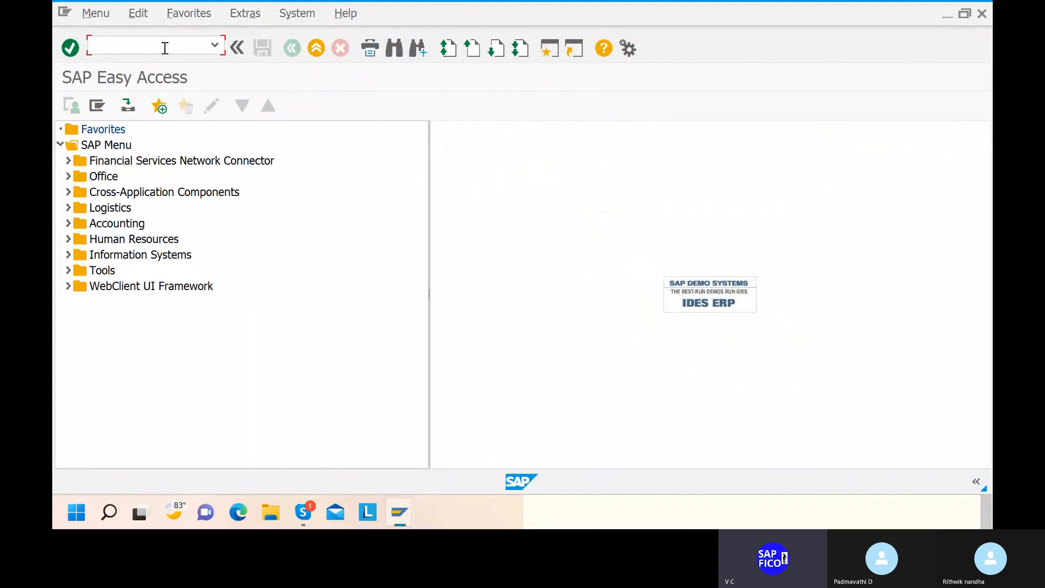
{"action": "type", "text": "S"}
{"action": "type", "text": "M1"}
{"action": "type", "text": "3"}
{"action": "key", "text": "BackSpace"}
{"action": "key", "text": "BackSpace"}
{"action": "type", "text": "30"}
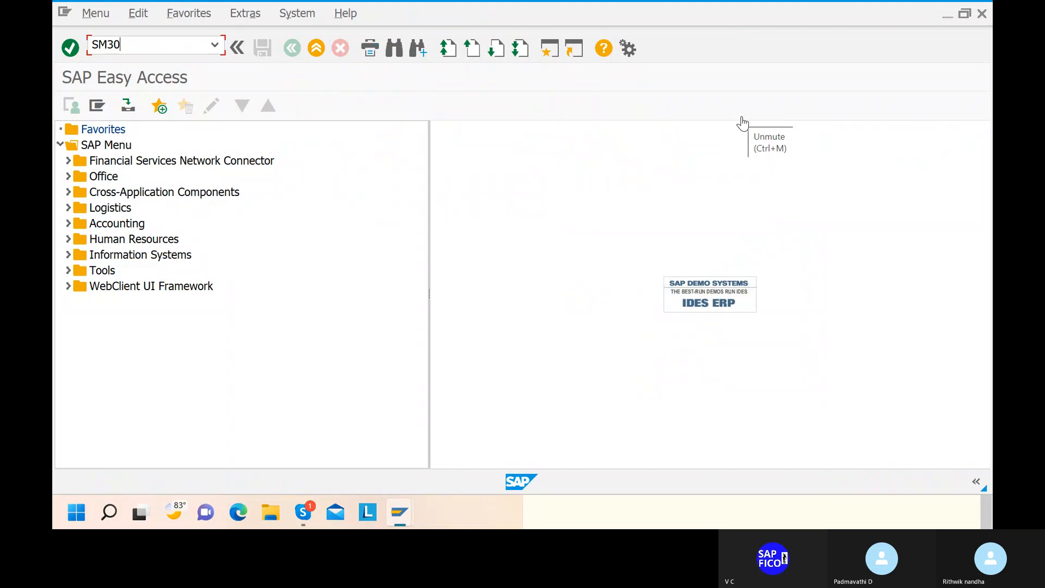
{"action": "key", "text": "Return"}
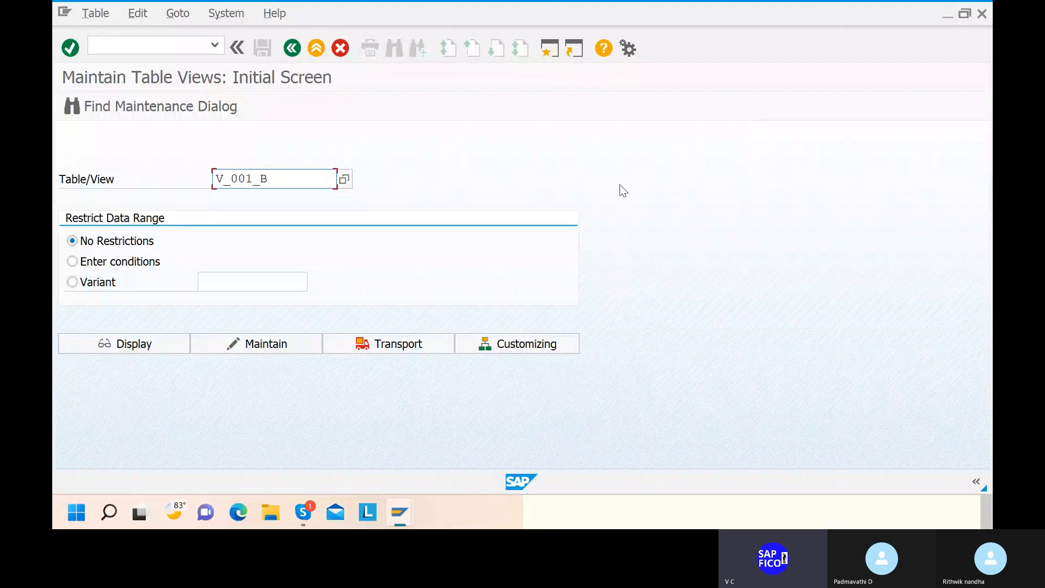
{"action": "double_click", "coordinate": [805, 57]}
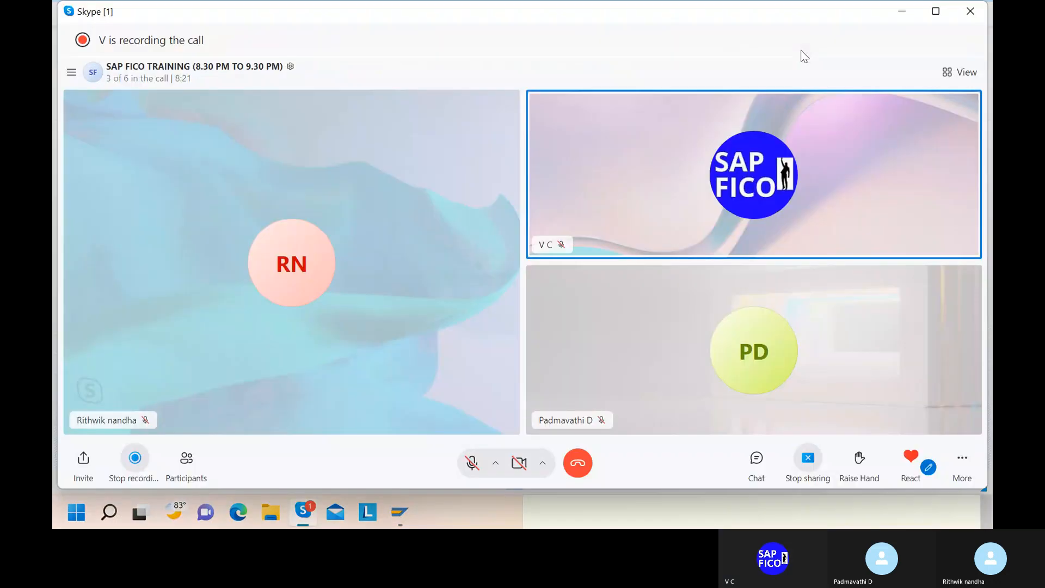
{"action": "left_click", "coordinate": [756, 462]}
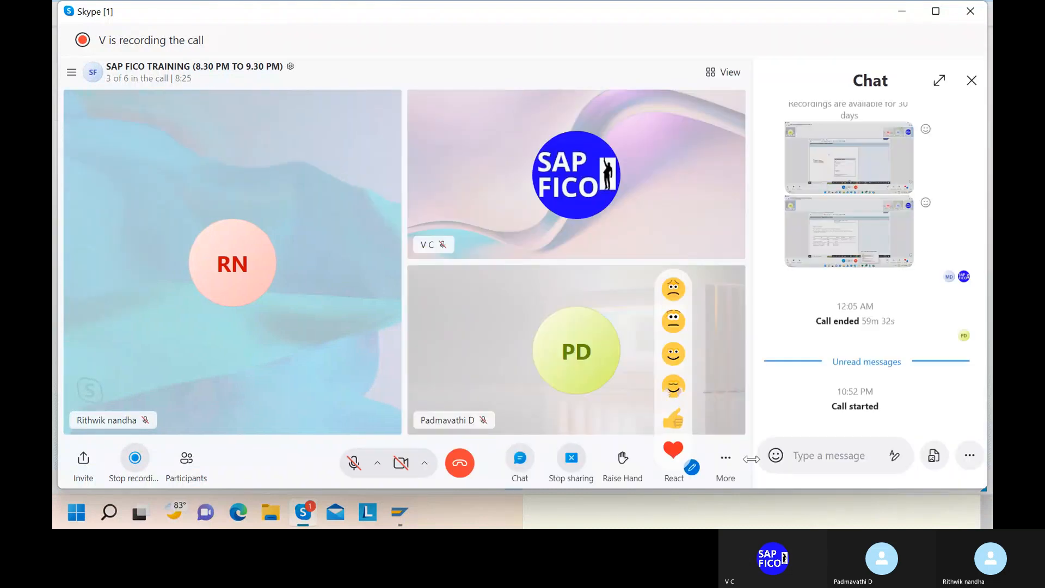
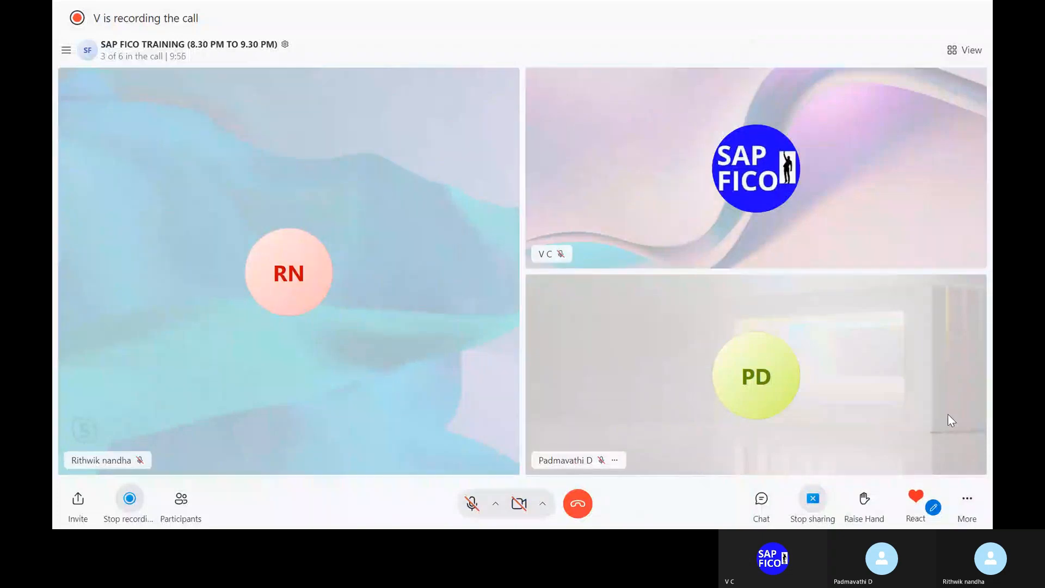
{"action": "left_click", "coordinate": [952, 53]}
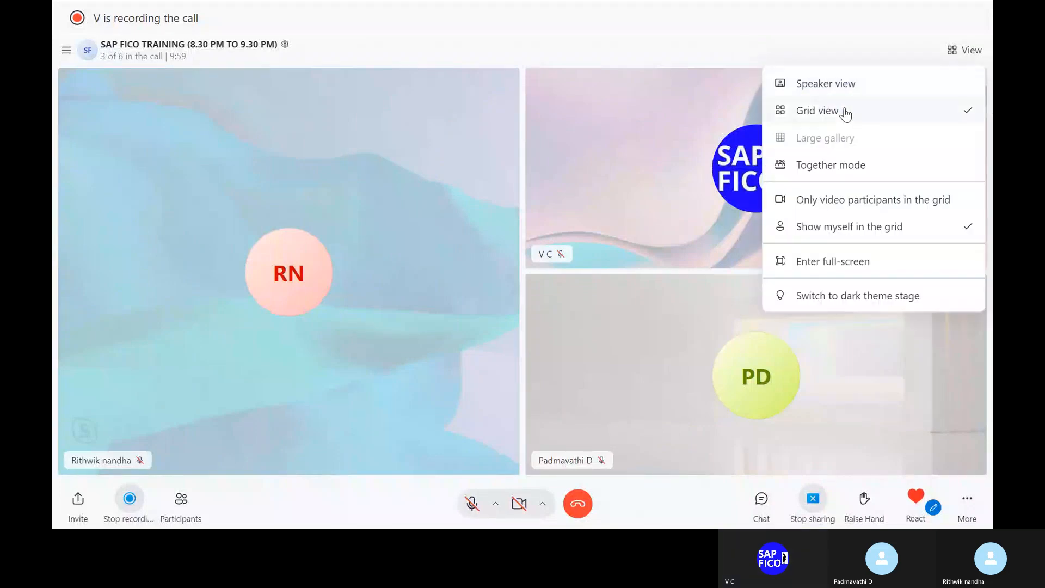
{"action": "left_click", "coordinate": [893, 53]}
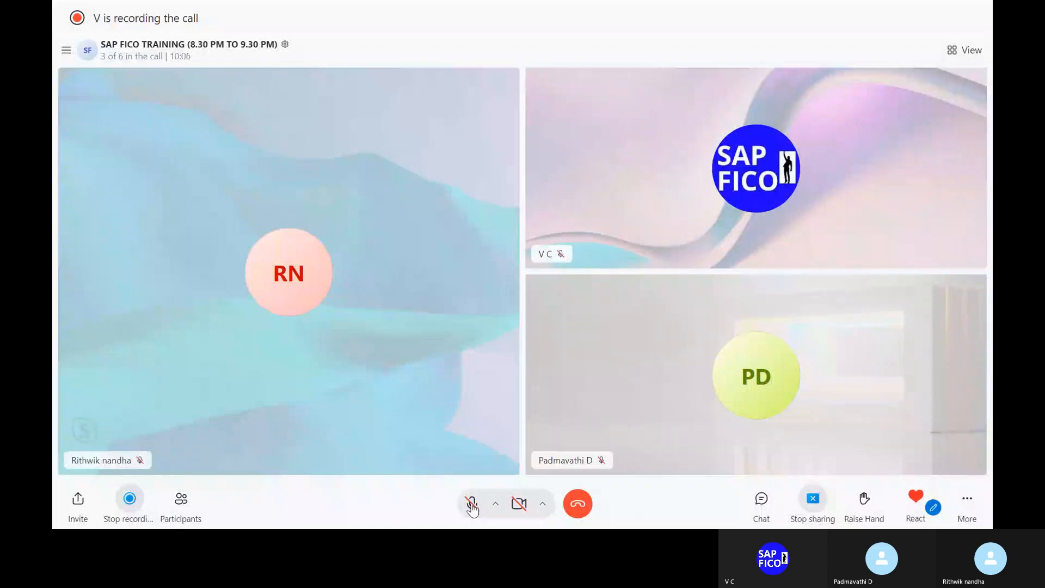
{"action": "left_click", "coordinate": [954, 52]}
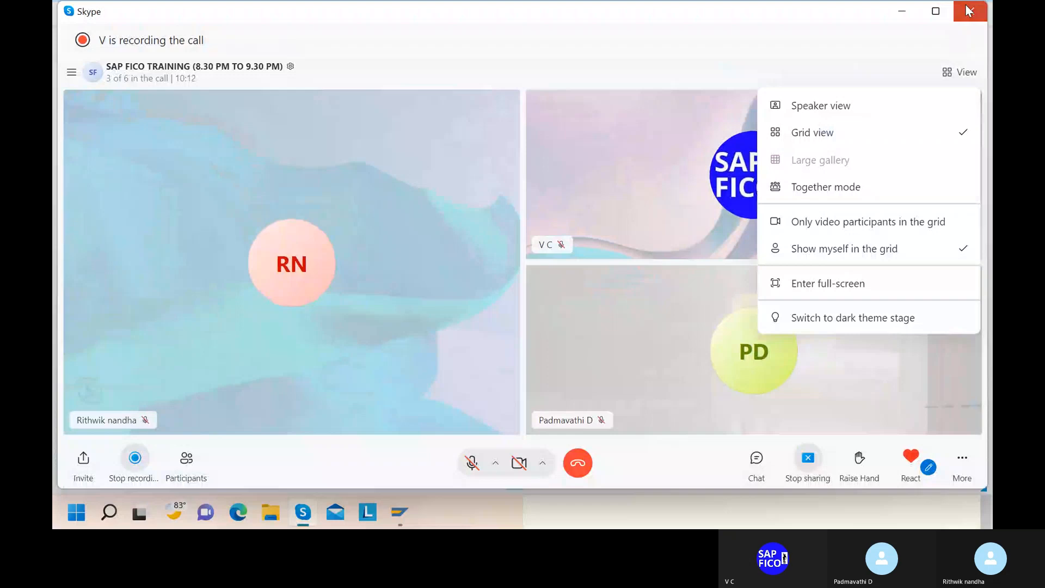
{"action": "left_click", "coordinate": [968, 11]}
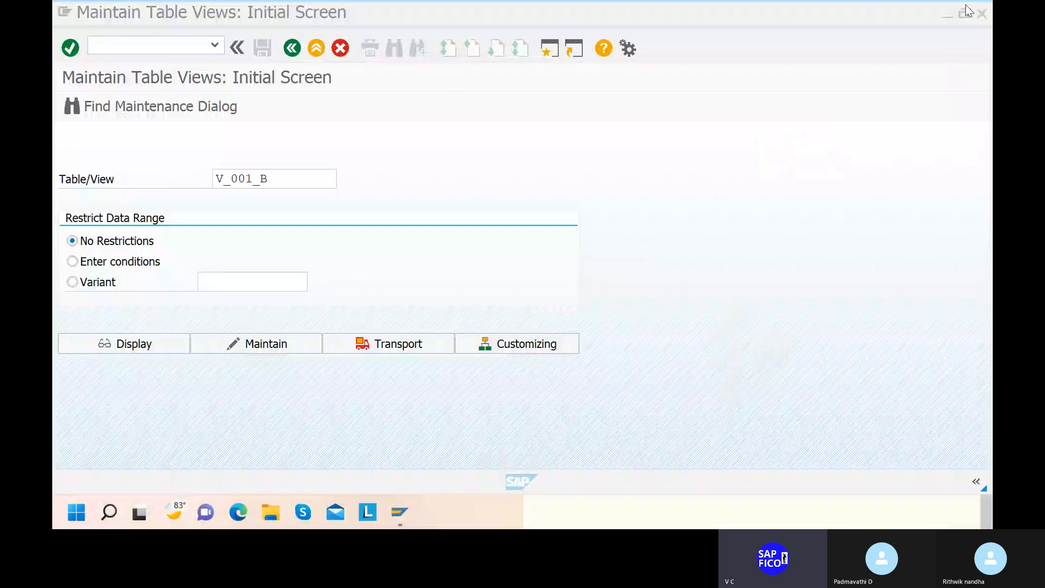
Open the table view V_FAGL_SPLIT_ACT for maintenance in place of the prefilled view.
{"action": "left_click", "coordinate": [275, 176]}
{"action": "key", "text": "BackSpace"}
{"action": "key", "text": "BackSpace"}
{"action": "key", "text": "BackSpace"}
{"action": "key", "text": "BackSpace"}
{"action": "key", "text": "BackSpace"}
{"action": "key", "text": "BackSpace"}
{"action": "key", "text": "BackSpace"}
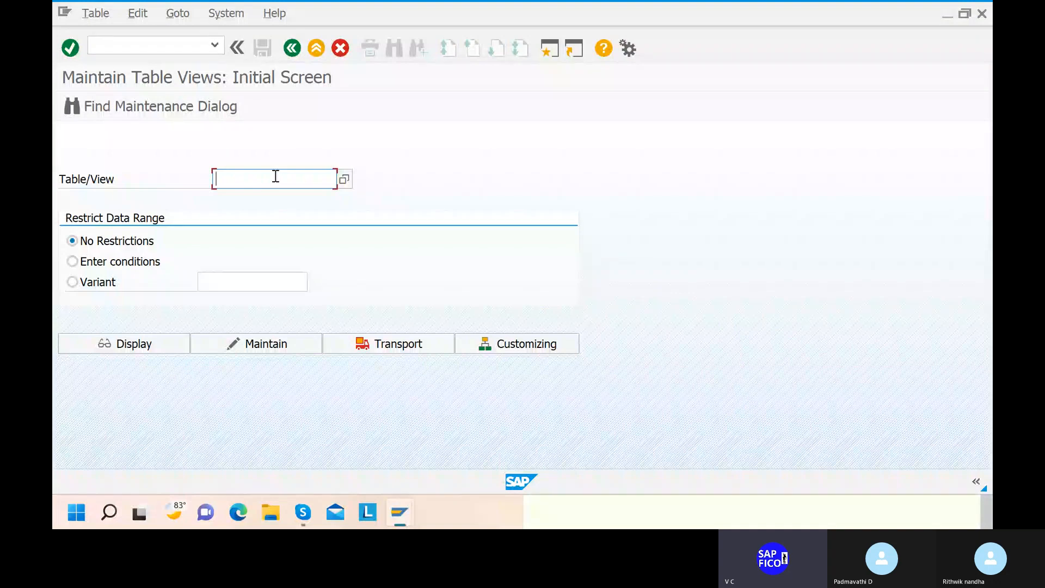
{"action": "type", "text": "V_FAGL_SPLIT_ACT"}
{"action": "left_click", "coordinate": [259, 345]}
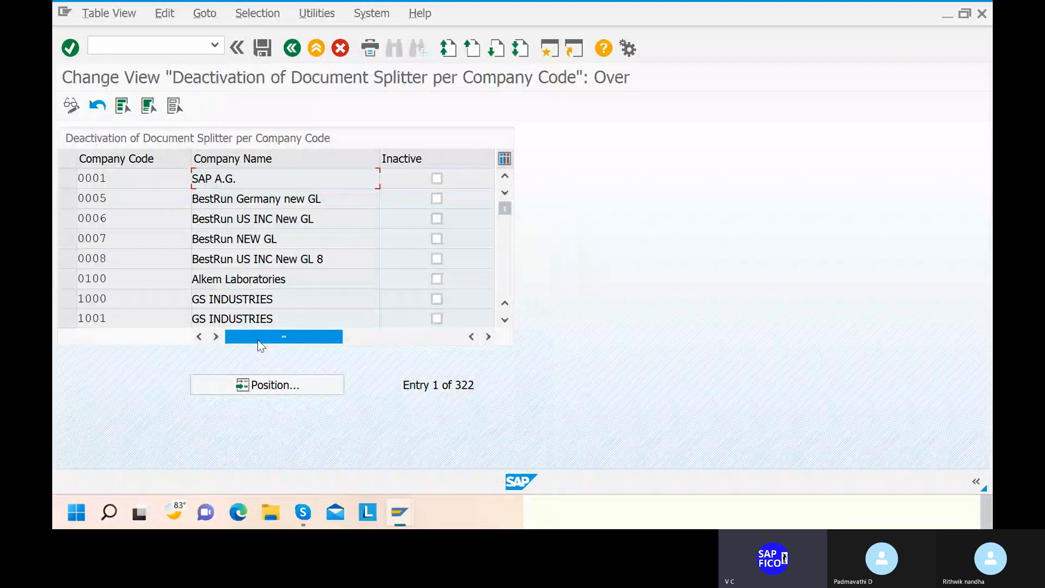
Mark document splitting as inactive for company code KINT and save the change under customizing request DPKK900696.
{"action": "left_click", "coordinate": [268, 385]}
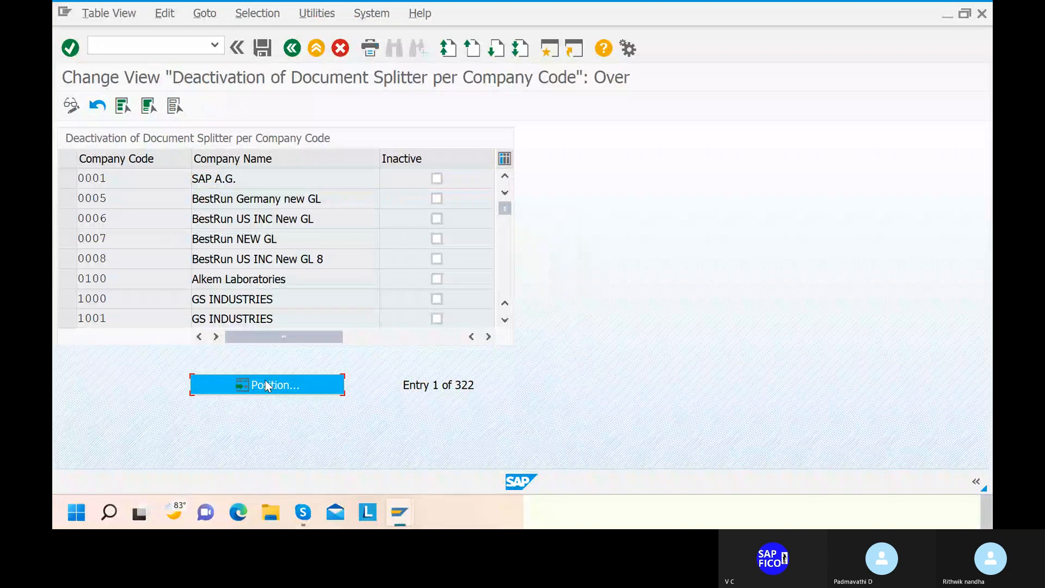
{"action": "type", "text": "KI"}
{"action": "left_click", "coordinate": [262, 269]}
{"action": "left_click", "coordinate": [322, 305]}
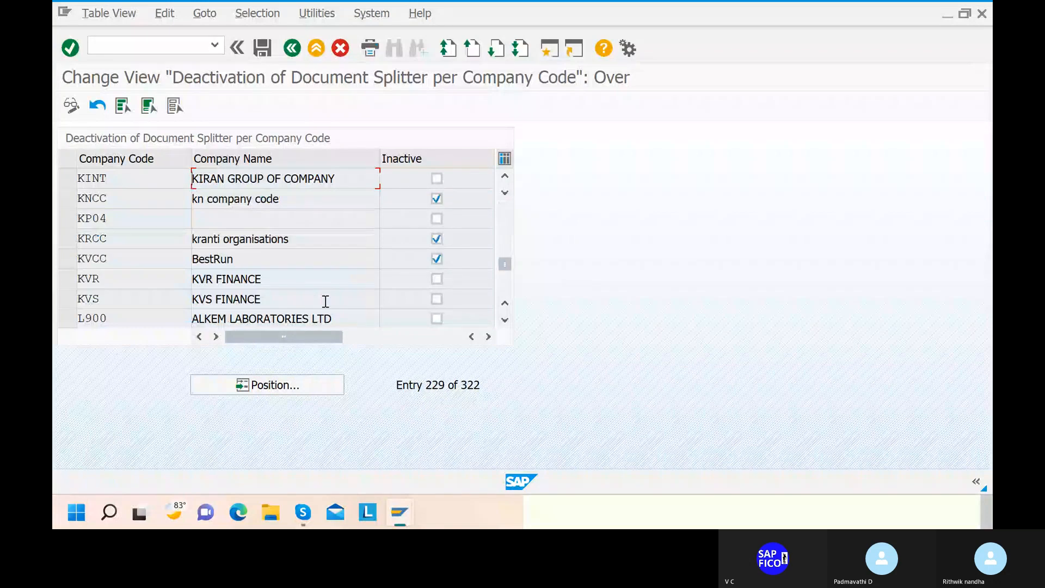
{"action": "left_click", "coordinate": [437, 178]}
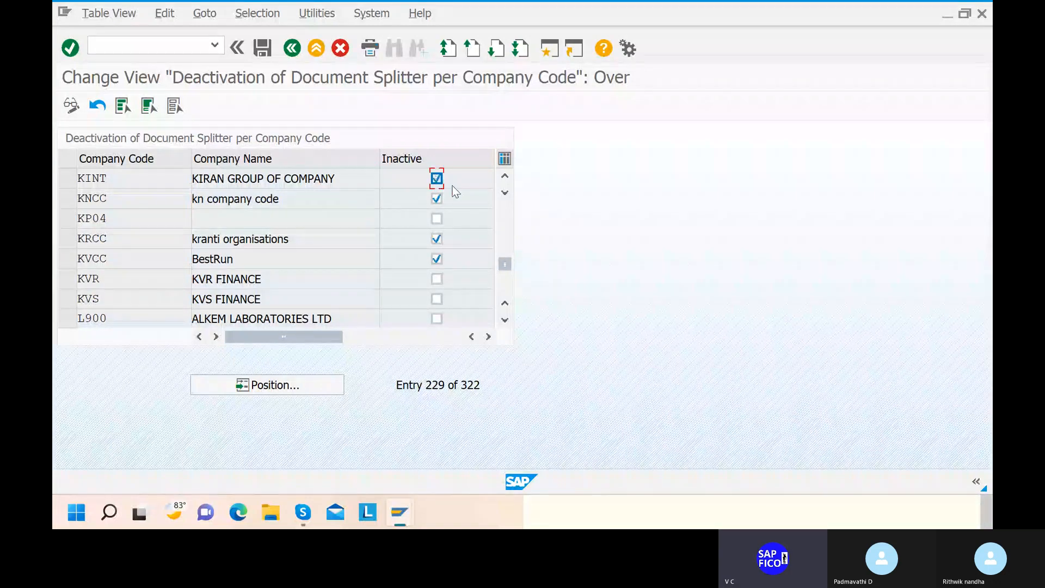
{"action": "left_click", "coordinate": [260, 47]}
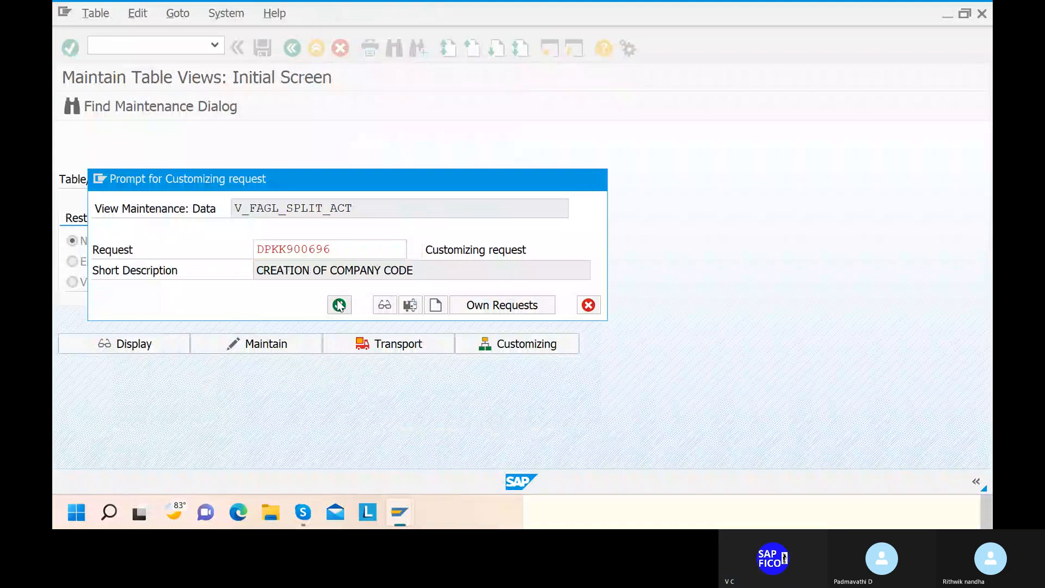
{"action": "left_click", "coordinate": [339, 306]}
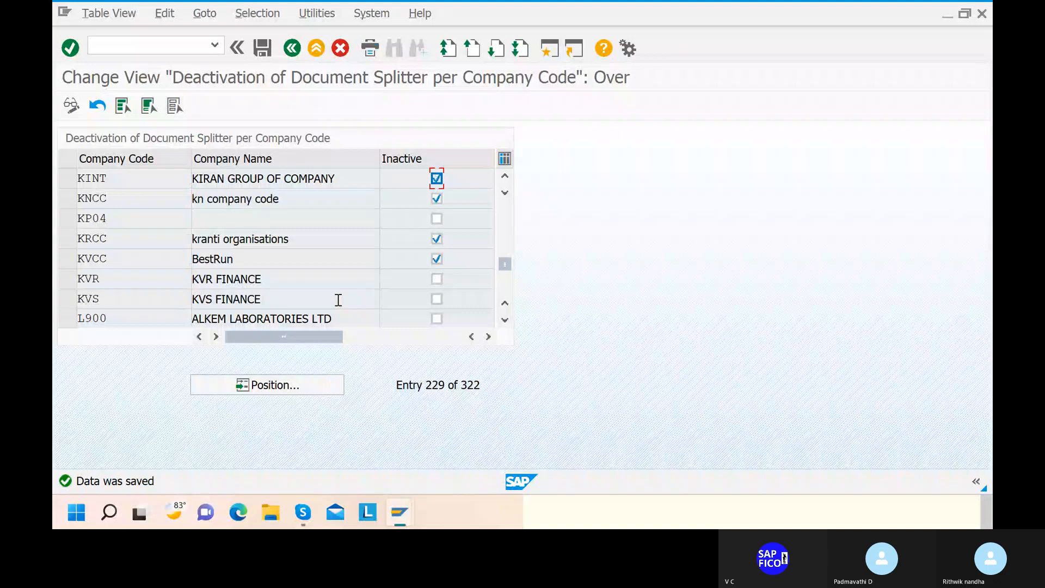
Leave the table maintenance transaction and return to the session with the open customer invoice.
{"action": "left_click", "coordinate": [120, 46]}
{"action": "type", "text": "/n"}
{"action": "key", "text": "Return"}
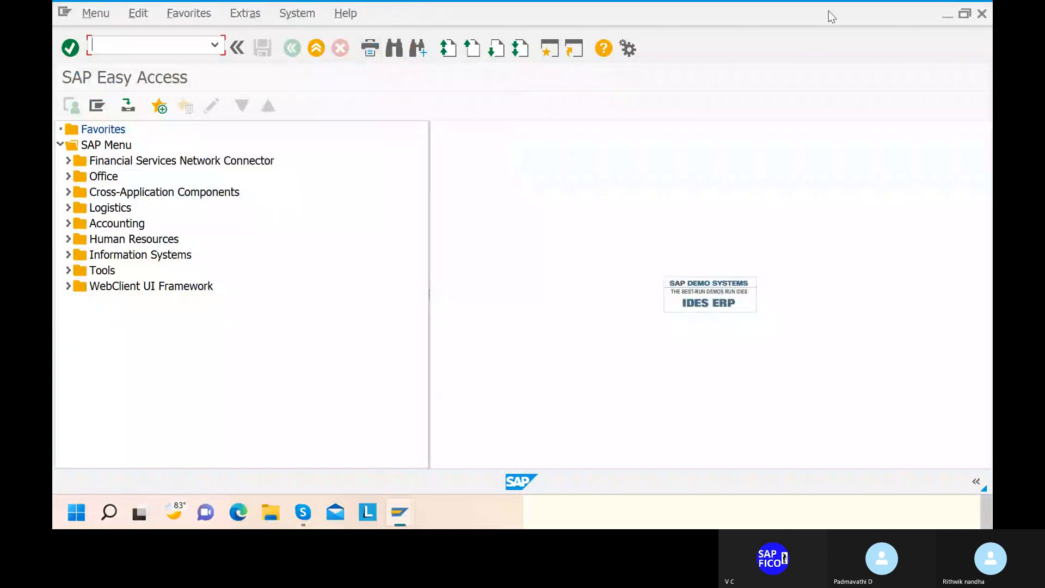
{"action": "left_click", "coordinate": [951, 13]}
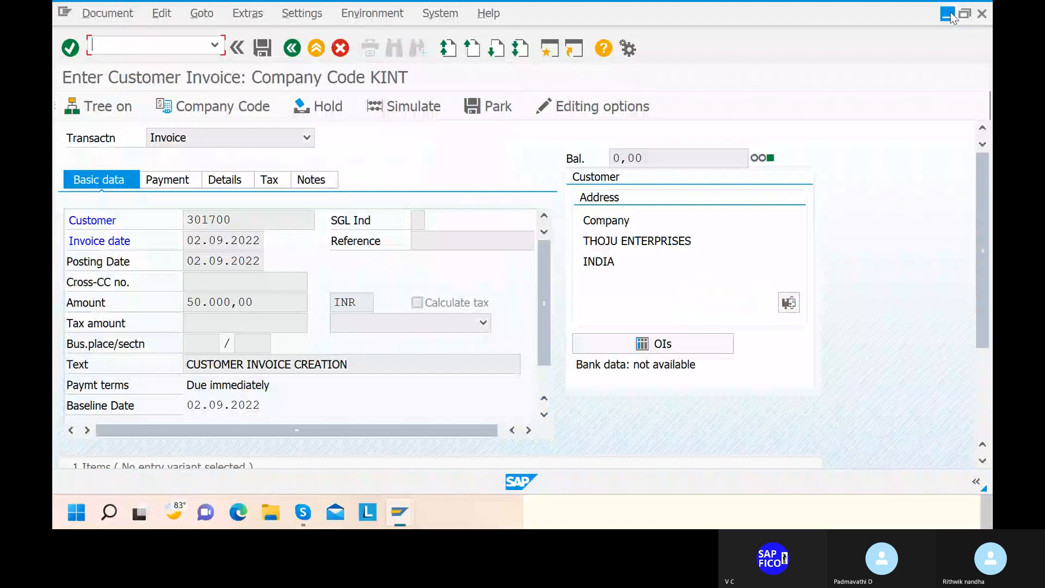
Simulate the open customer invoice again and try to post it.
{"action": "left_click", "coordinate": [983, 461]}
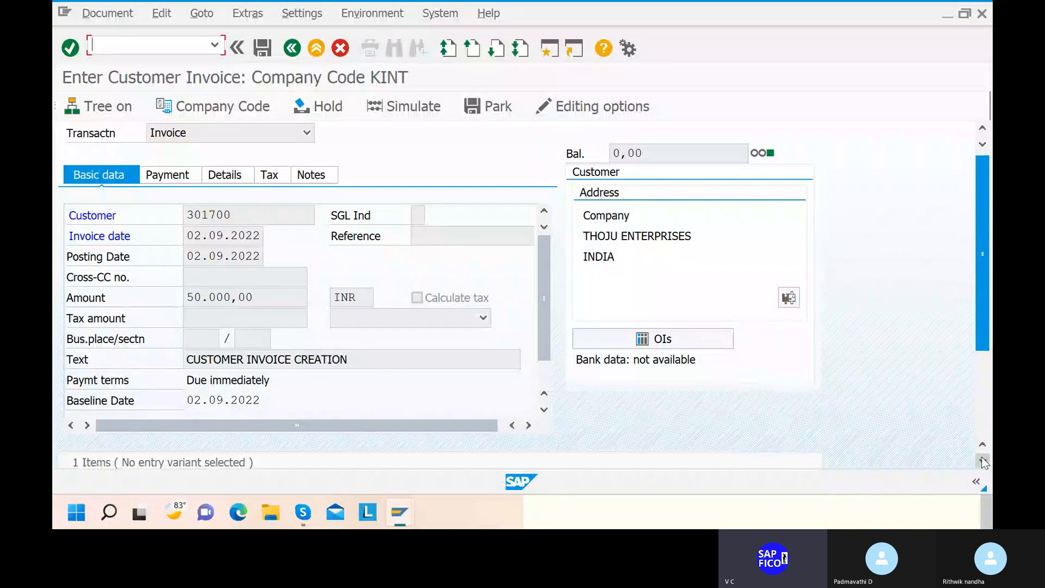
{"action": "left_click", "coordinate": [983, 460]}
{"action": "left_click", "coordinate": [983, 461]}
{"action": "left_click", "coordinate": [983, 460]}
{"action": "left_click", "coordinate": [983, 461]}
{"action": "left_click", "coordinate": [983, 460]}
{"action": "left_click", "coordinate": [983, 461]}
{"action": "left_click", "coordinate": [983, 460]}
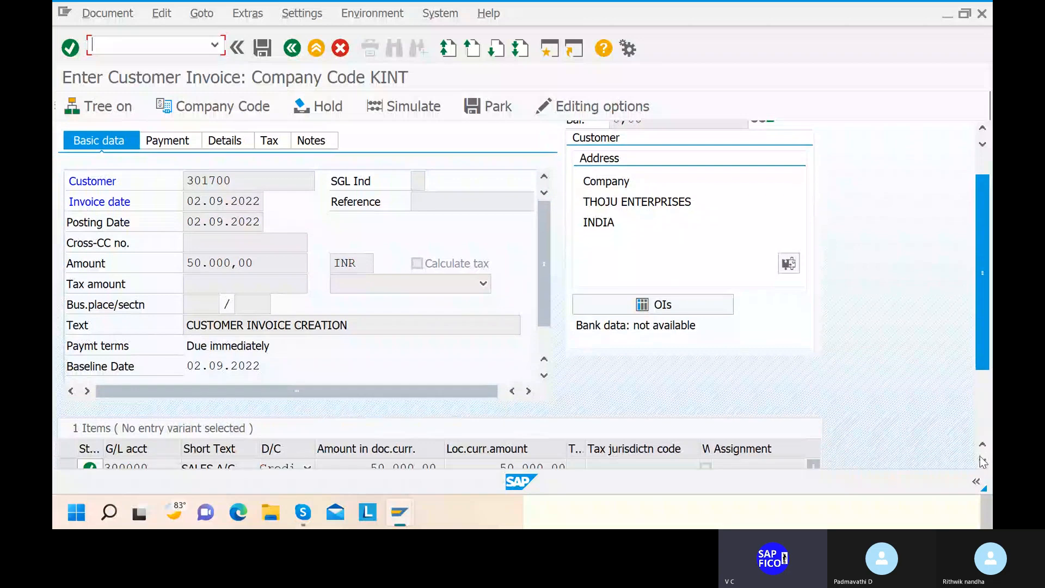
{"action": "left_click", "coordinate": [384, 108]}
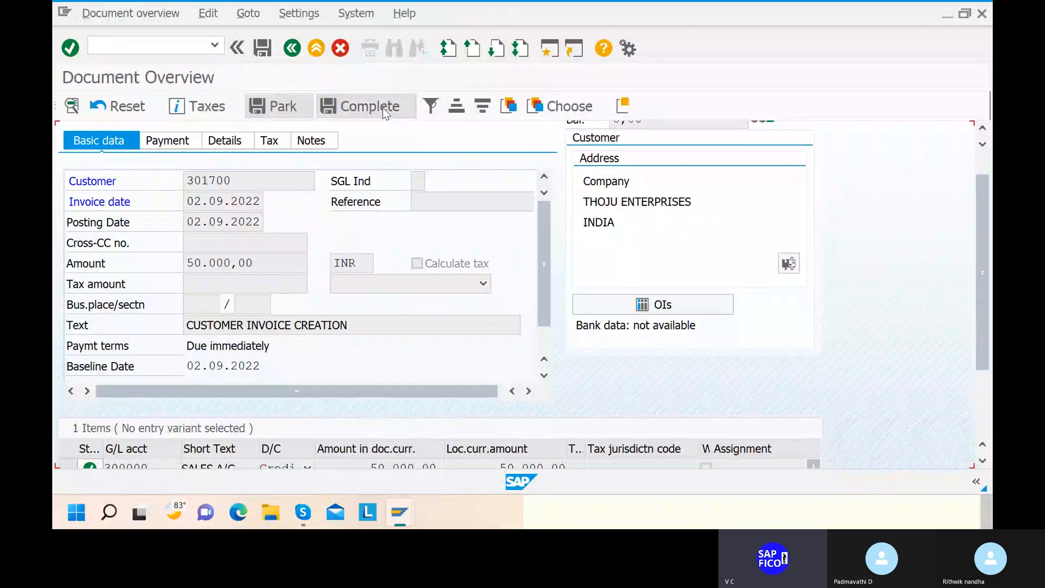
{"action": "left_click", "coordinate": [262, 49]}
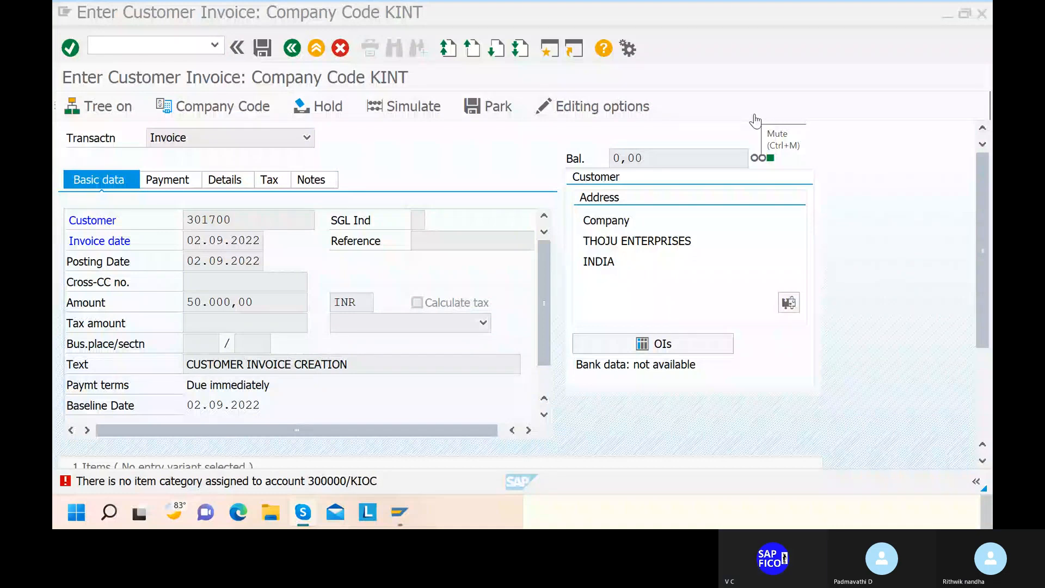
Abandon the current customer invoice and restart the invoice entry transaction FB70.
{"action": "left_click", "coordinate": [152, 43]}
{"action": "type", "text": "/N"}
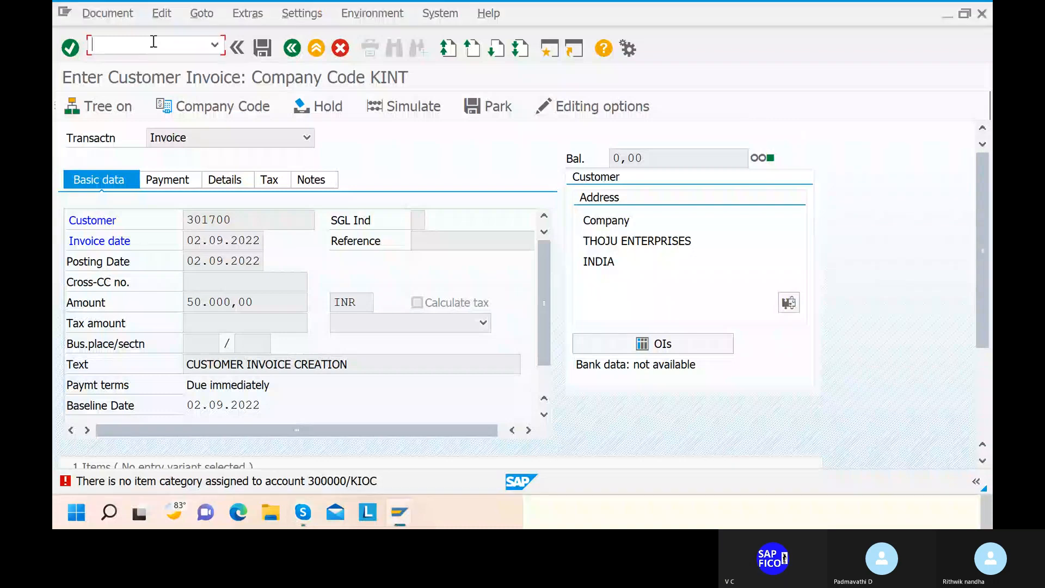
{"action": "key", "text": "Return"}
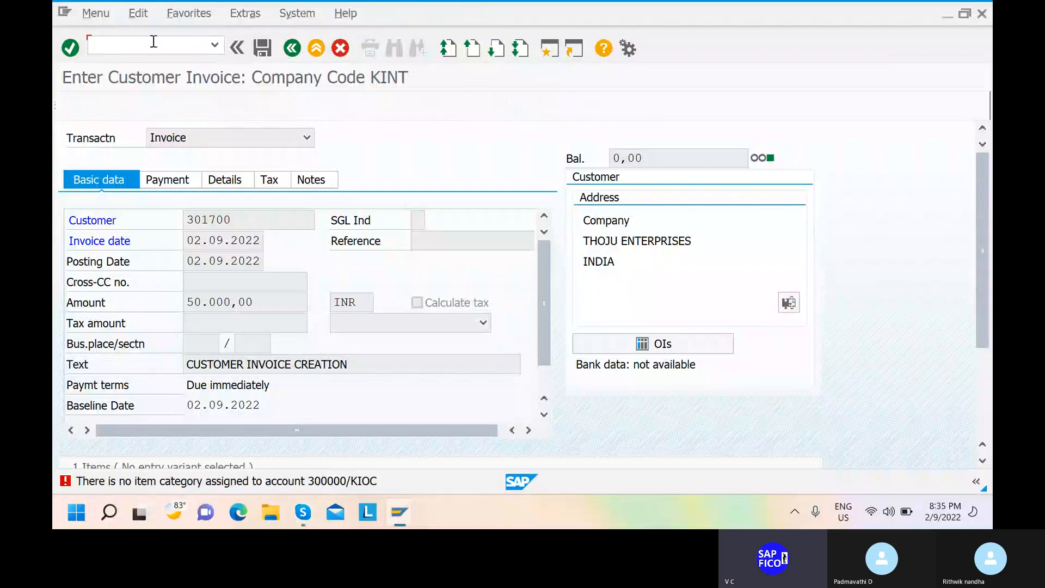
{"action": "left_click", "coordinate": [210, 50]}
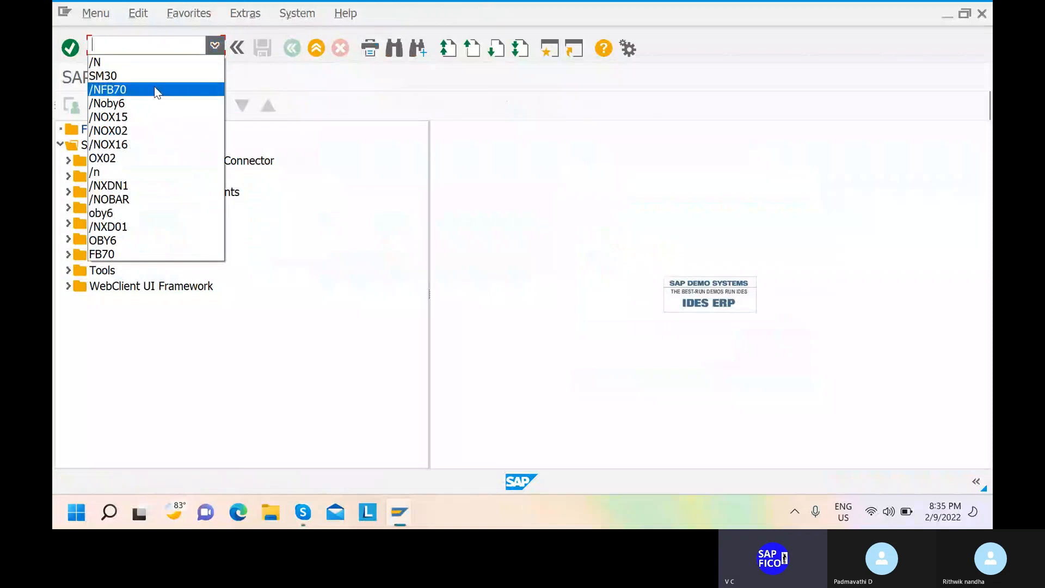
{"action": "left_click", "coordinate": [155, 89]}
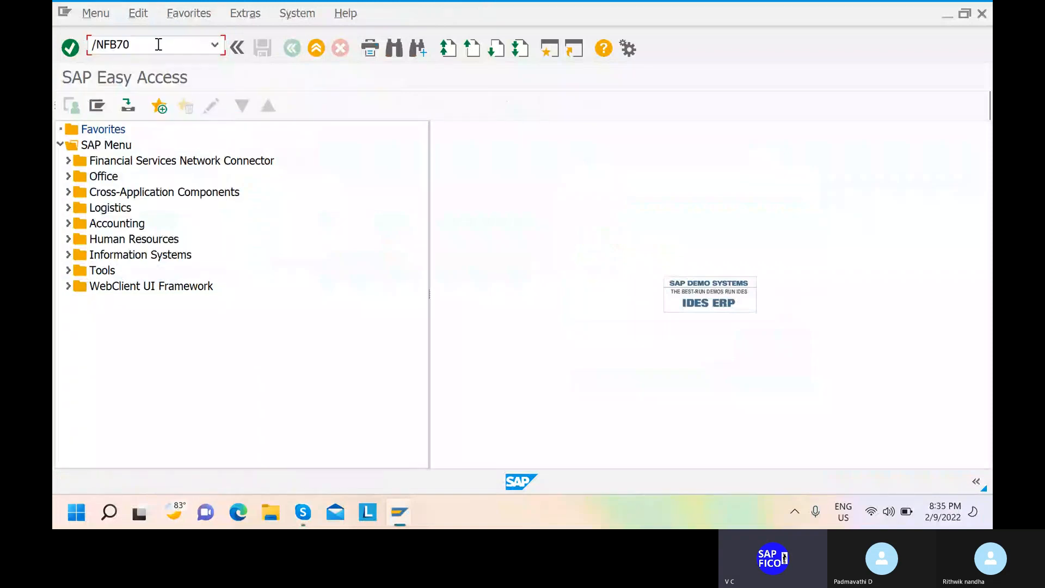
{"action": "key", "text": "Return"}
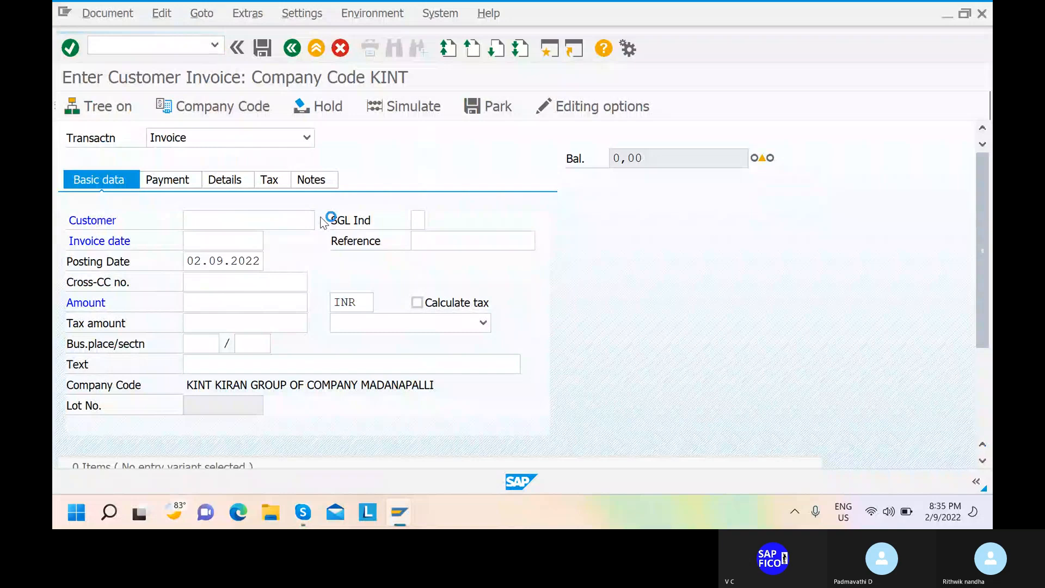
Select the customer THOJU ENTERPRISES and set the invoice date to 02.09.2022 and the reference to REF3.
{"action": "left_click", "coordinate": [313, 115]}
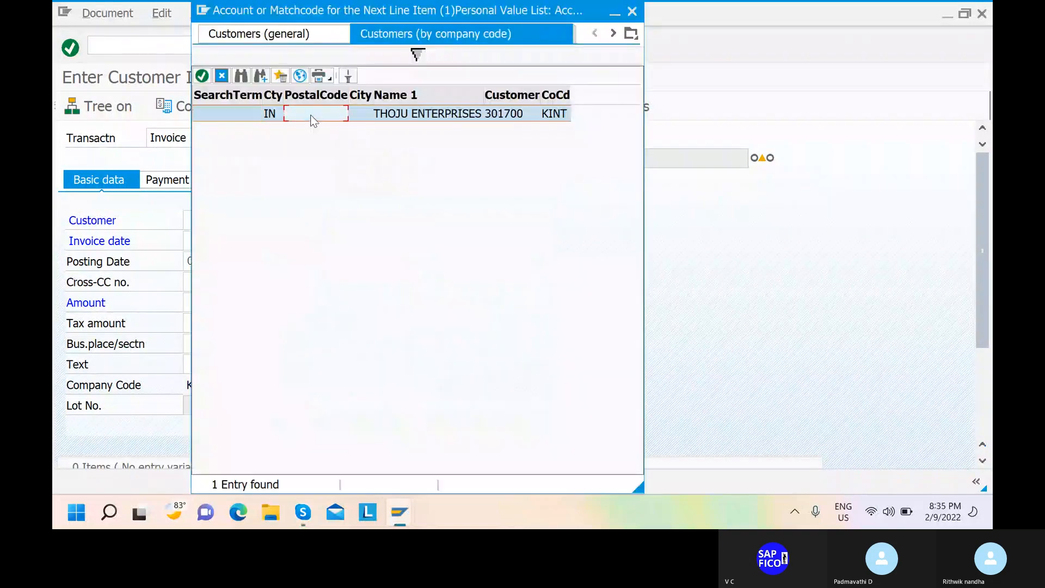
{"action": "double_click", "coordinate": [313, 116]}
{"action": "left_click", "coordinate": [188, 243]}
{"action": "type", "text": "0"}
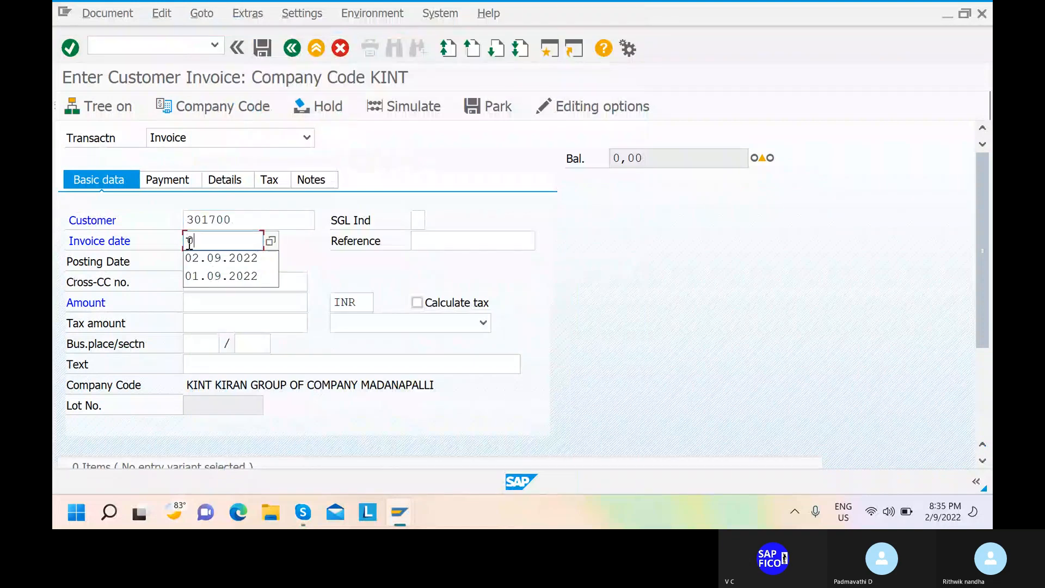
{"action": "type", "text": "2.0"}
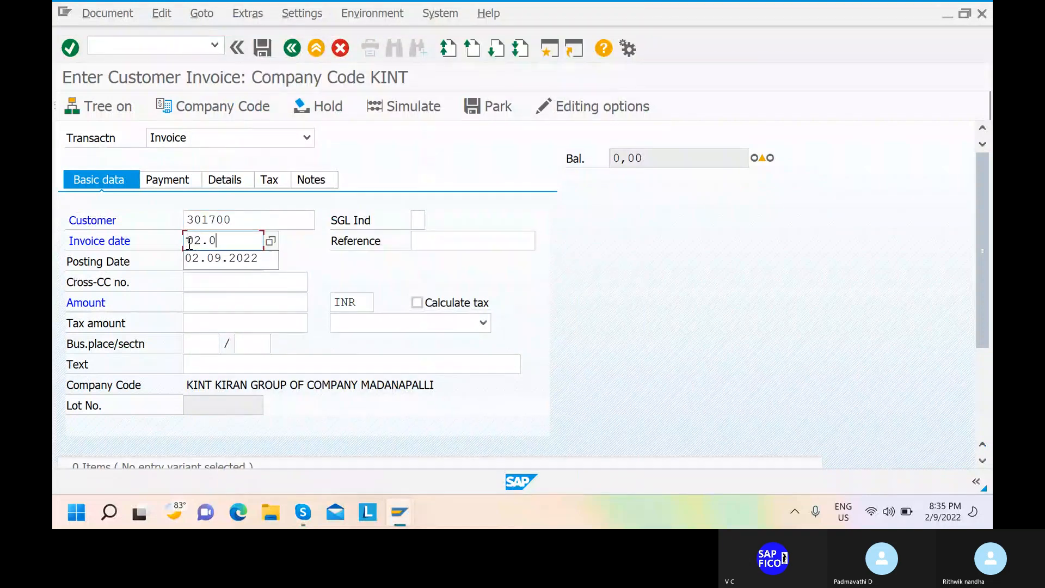
{"action": "type", "text": "9.2022"}
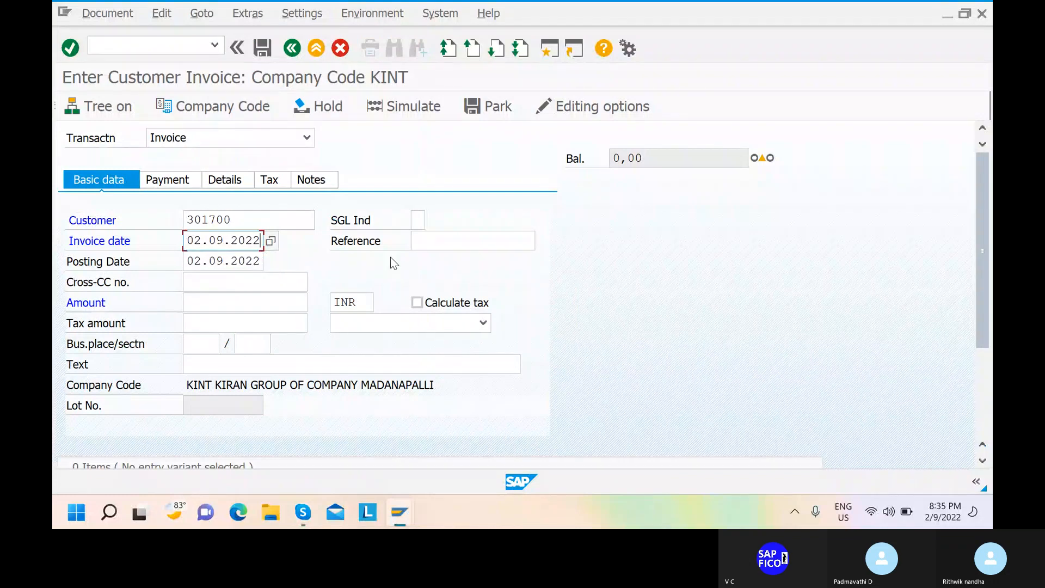
{"action": "left_click", "coordinate": [429, 243]}
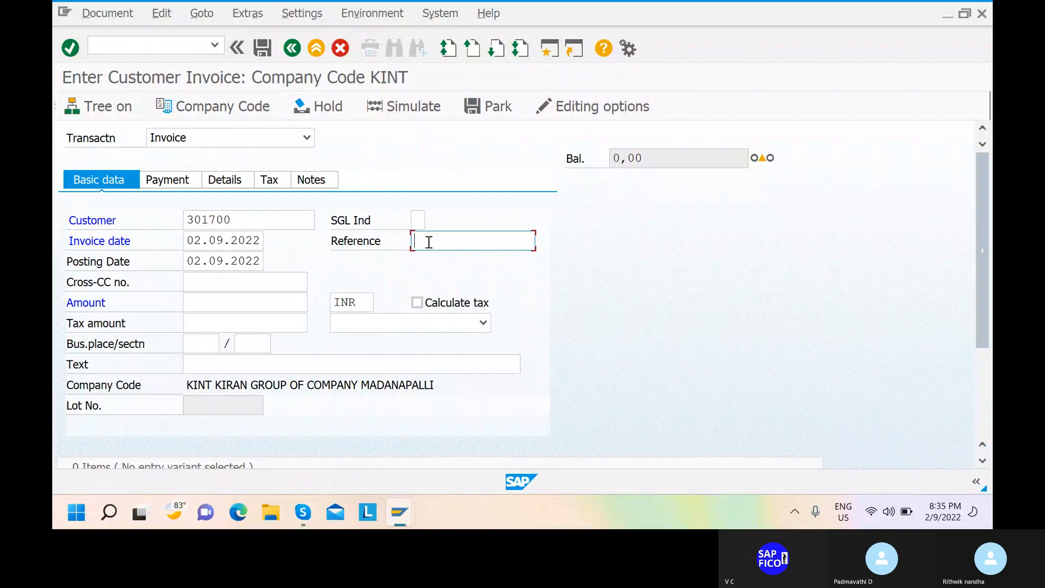
{"action": "type", "text": "REF3"}
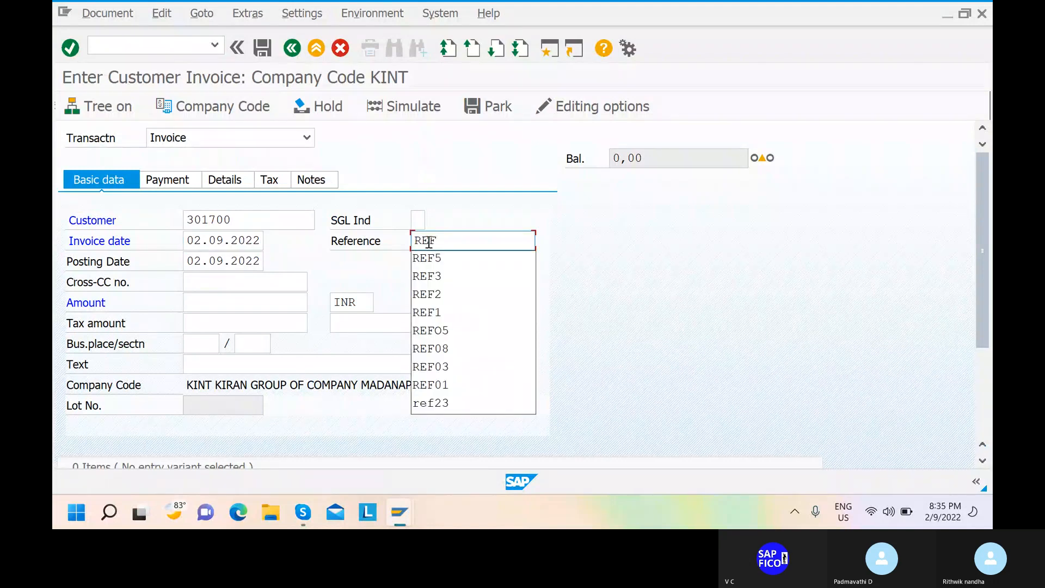
Set the invoice amount to 50000 INR and the header text to CUSTOMER INVOICE CREATION.
{"action": "left_click", "coordinate": [194, 302]}
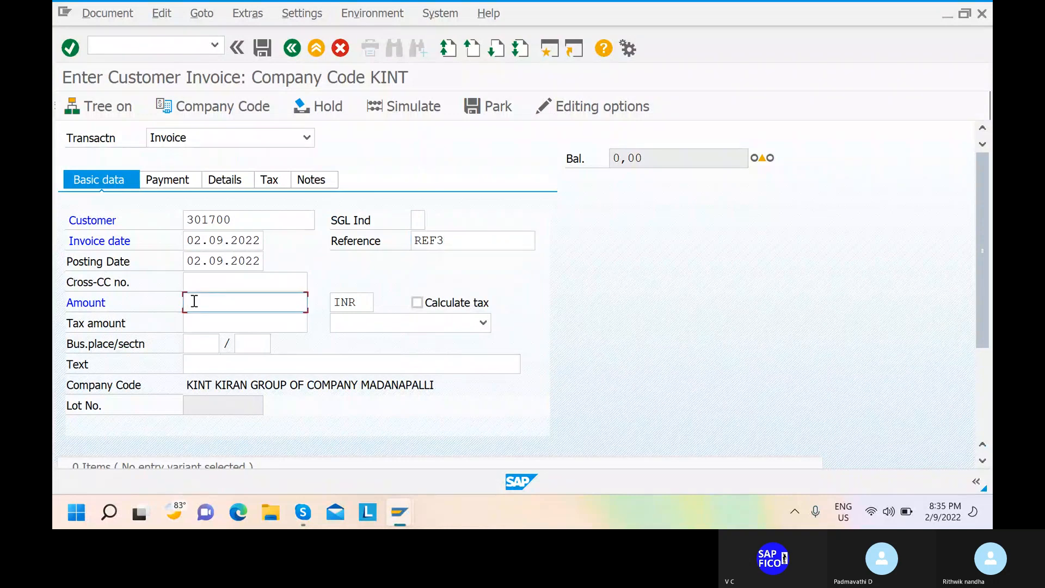
{"action": "type", "text": "5000"}
{"action": "left_click", "coordinate": [197, 319]}
{"action": "left_click", "coordinate": [203, 364]}
{"action": "type", "text": "C"}
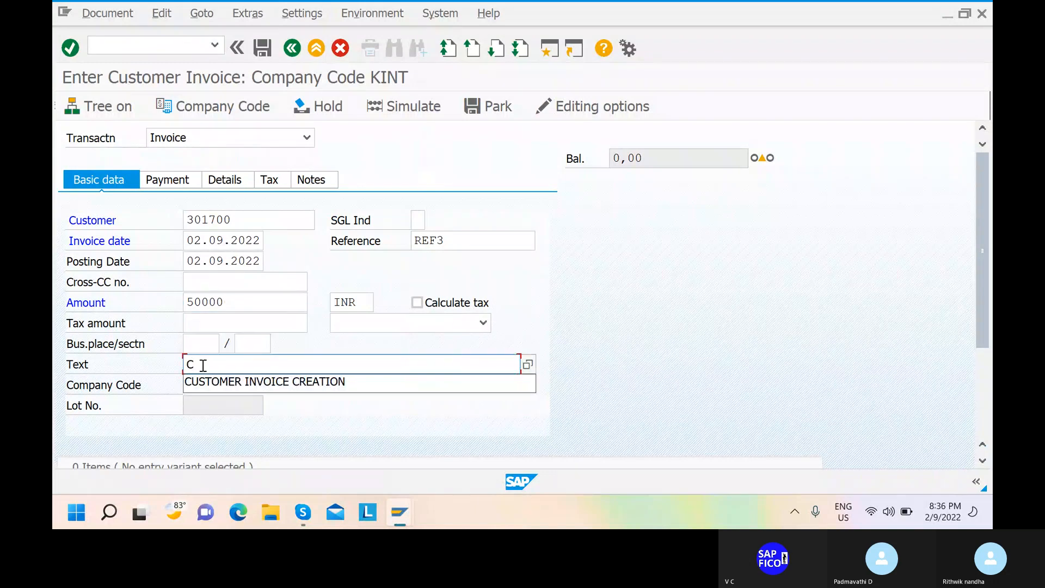
{"action": "type", "text": "U"}
{"action": "left_click", "coordinate": [265, 382]}
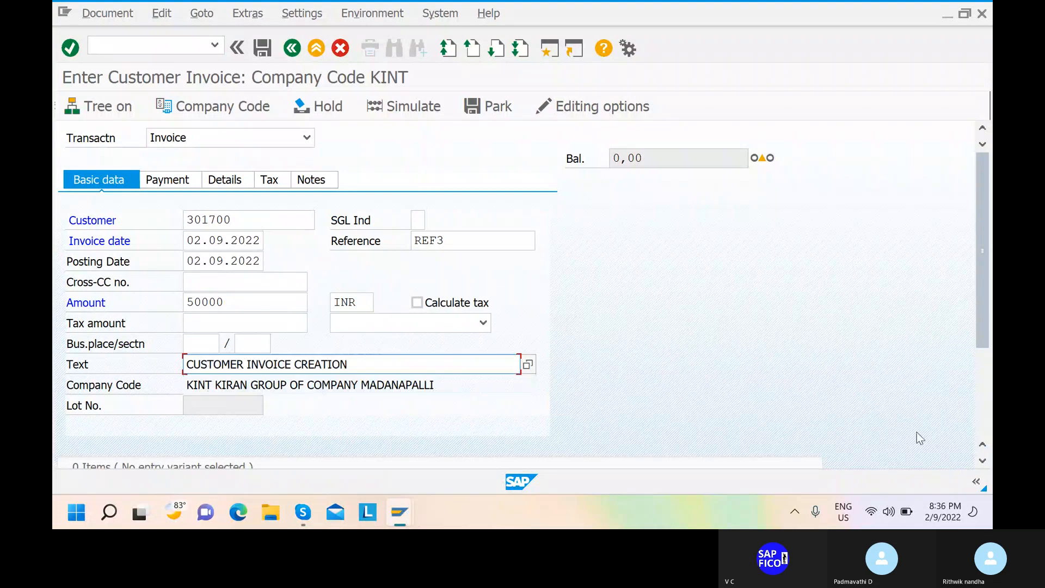
{"action": "left_click", "coordinate": [981, 462]}
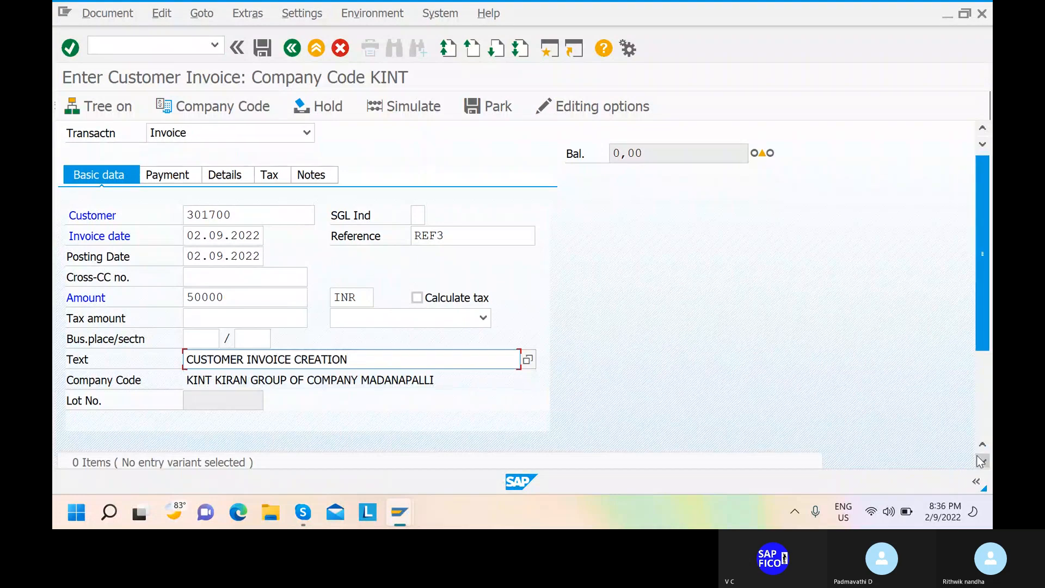
Add a credit line item for the sales account 300000 with an amount of 50000 to the customer invoice.
{"action": "left_click", "coordinate": [980, 461]}
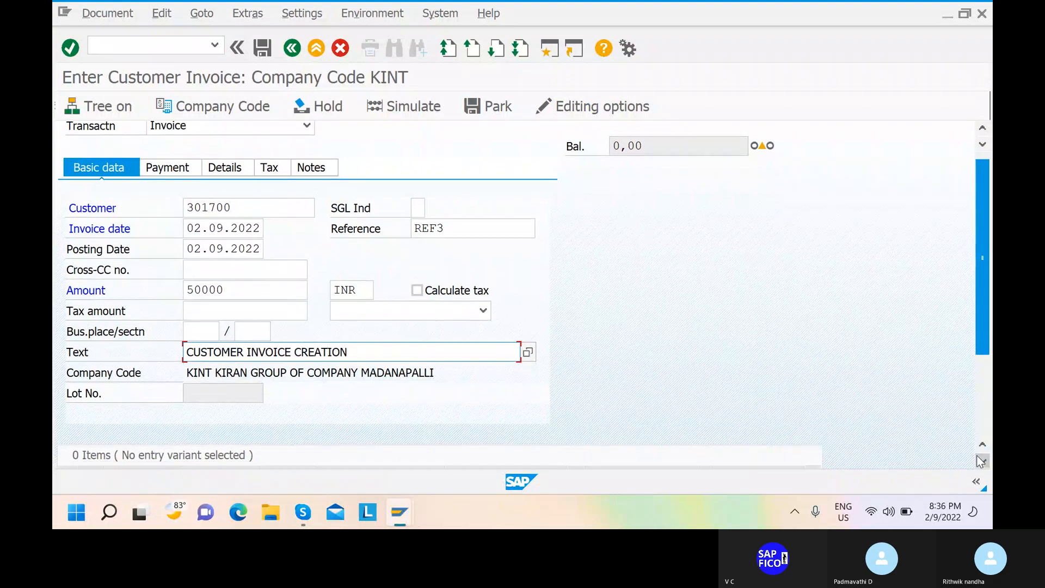
{"action": "left_click", "coordinate": [980, 462]}
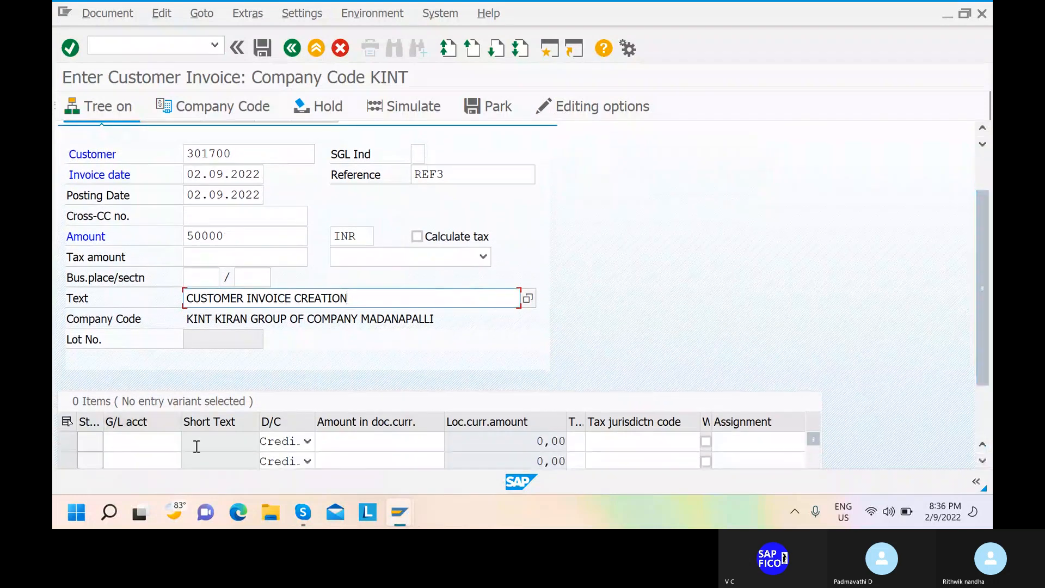
{"action": "left_click", "coordinate": [173, 441]}
{"action": "left_click", "coordinate": [189, 443]}
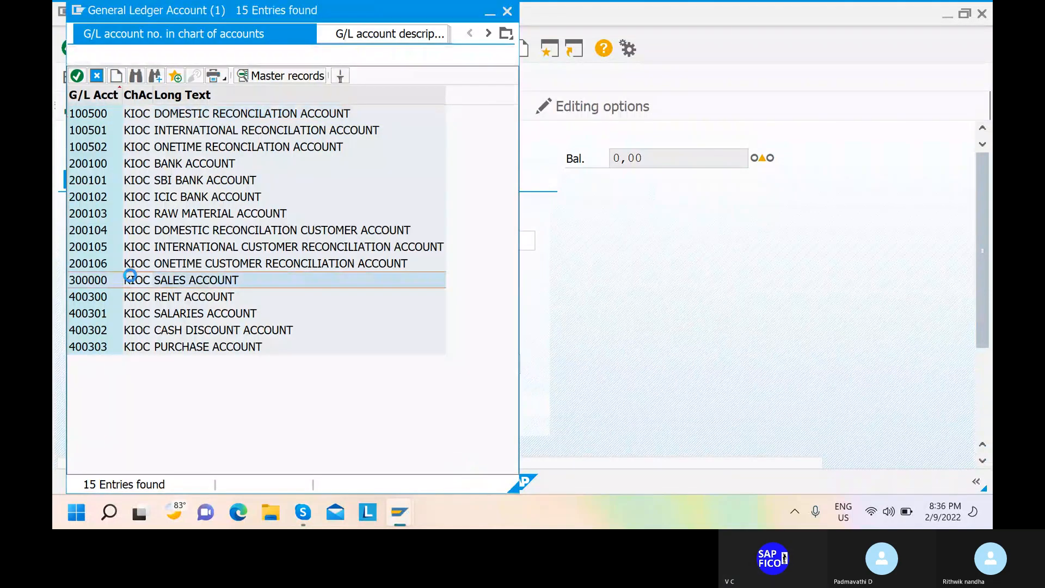
{"action": "double_click", "coordinate": [130, 279]}
{"action": "left_click", "coordinate": [343, 433]}
{"action": "type", "text": "500"}
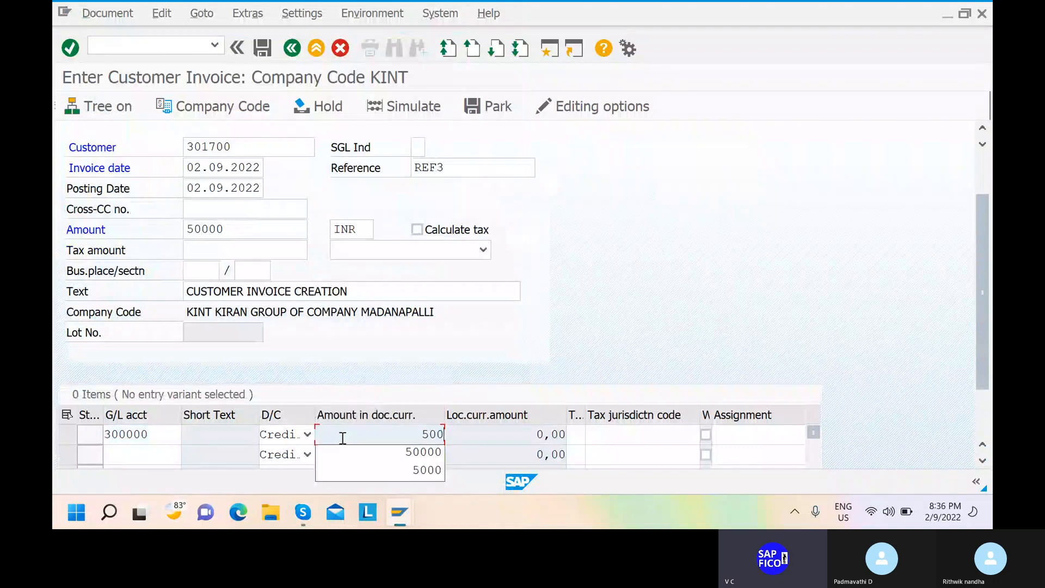
{"action": "type", "text": "00"}
{"action": "key", "text": "Return"}
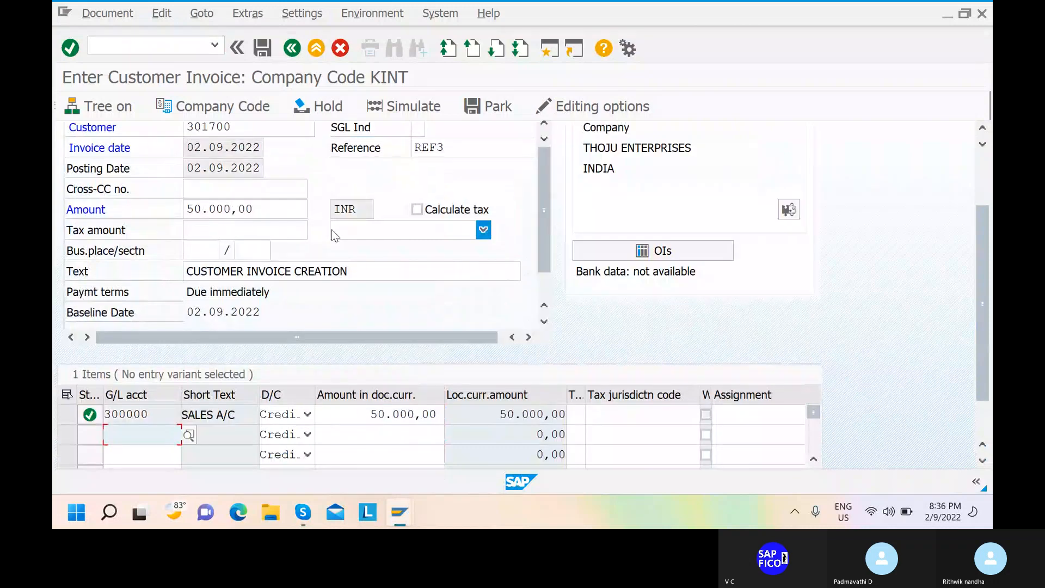
Simulate the customer invoice, try to post it, and open the explanation of the posting error.
{"action": "left_click", "coordinate": [380, 108]}
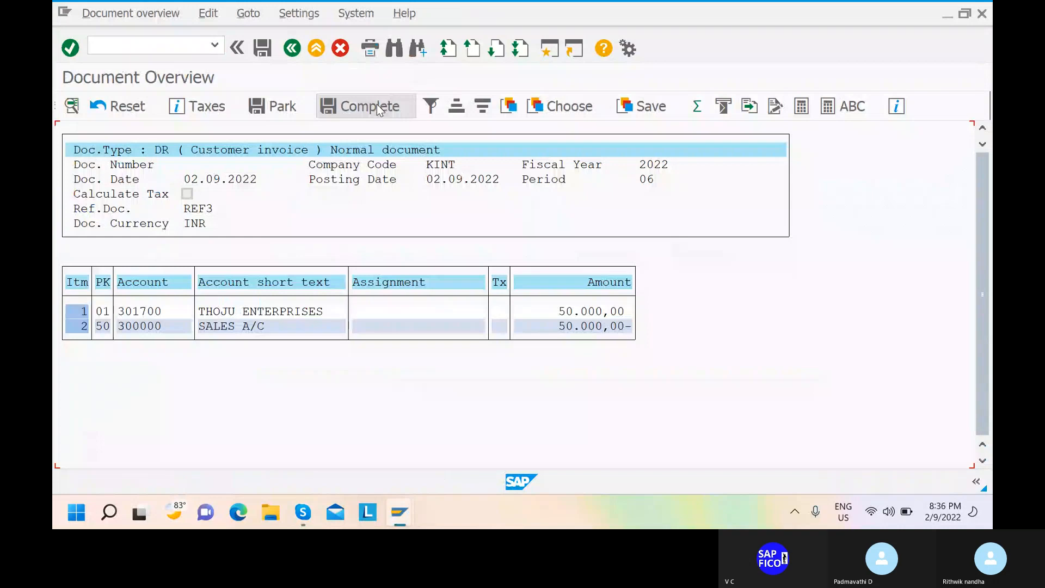
{"action": "left_click", "coordinate": [260, 49]}
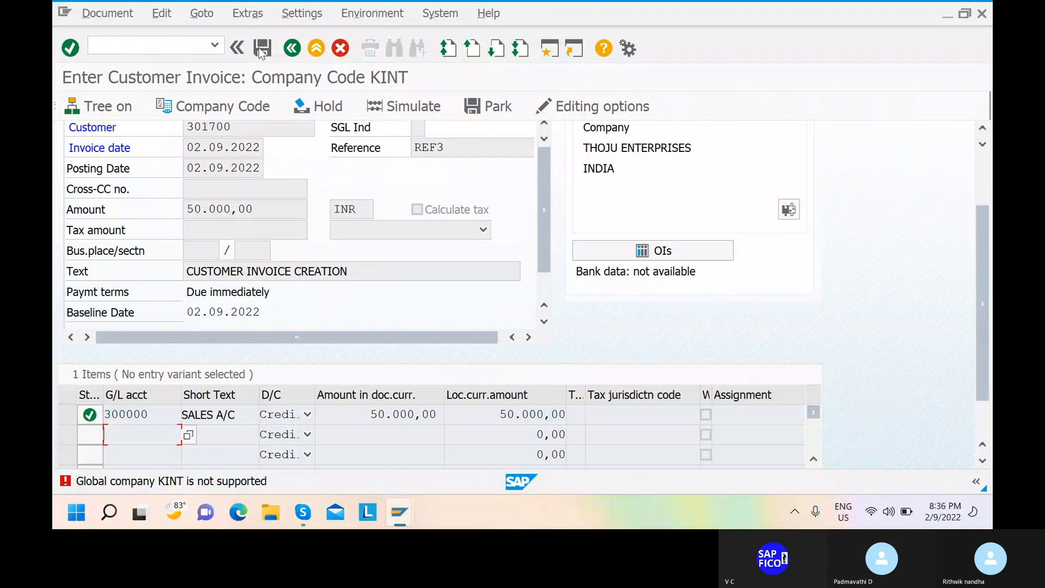
{"action": "left_click", "coordinate": [760, 120]}
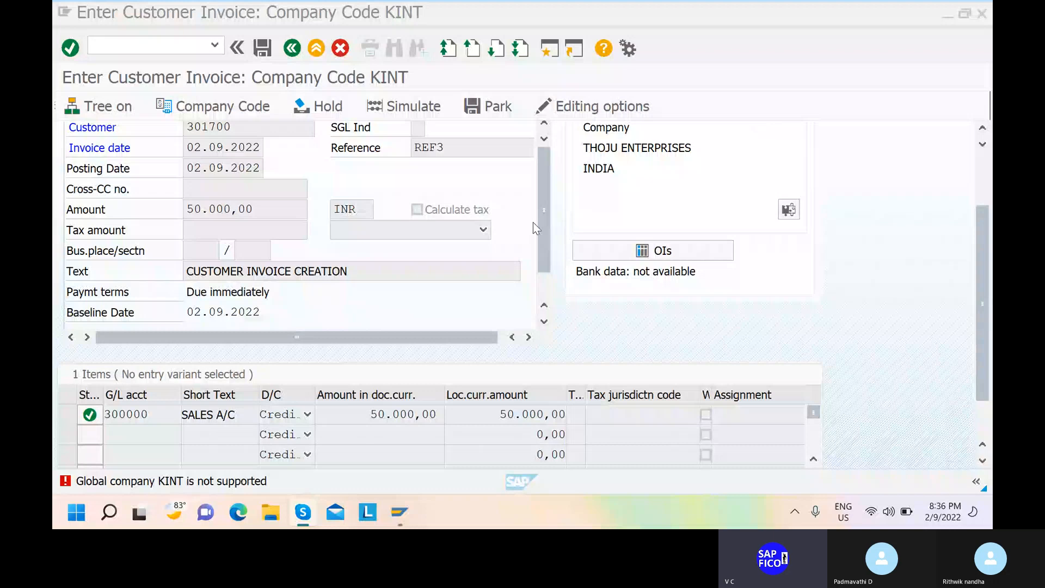
{"action": "left_click", "coordinate": [234, 485]}
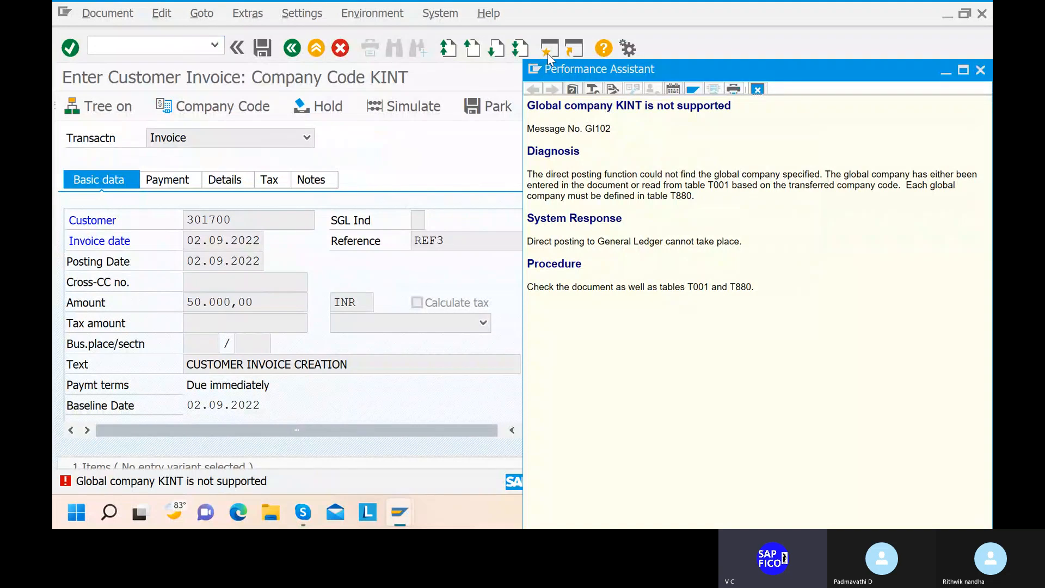
Abandon the customer invoice and open the company code global data with transaction OBY6.
{"action": "left_click", "coordinate": [136, 39]}
{"action": "type", "text": "/"}
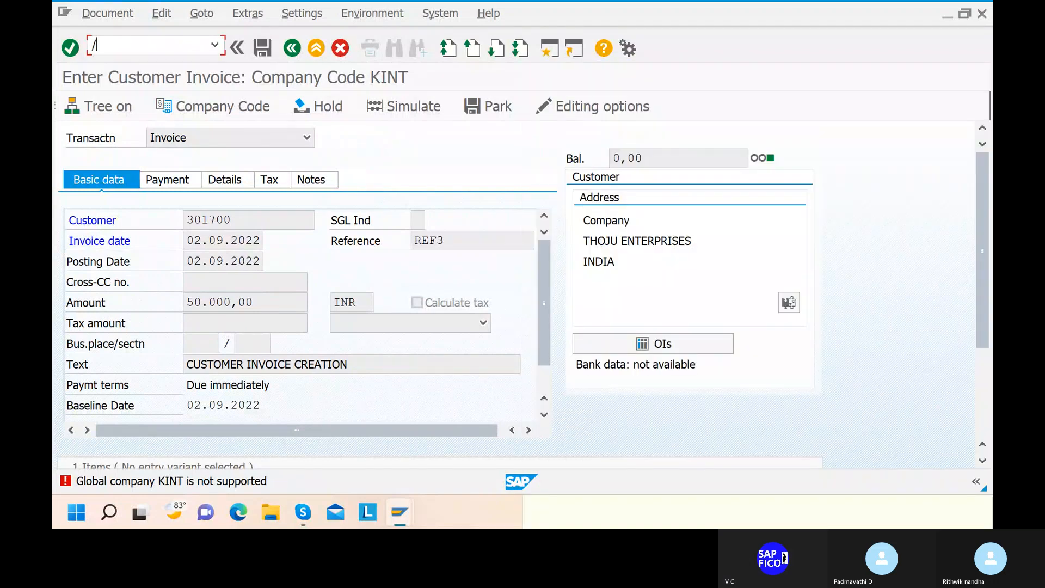
{"action": "type", "text": "n"}
{"action": "key", "text": "Return"}
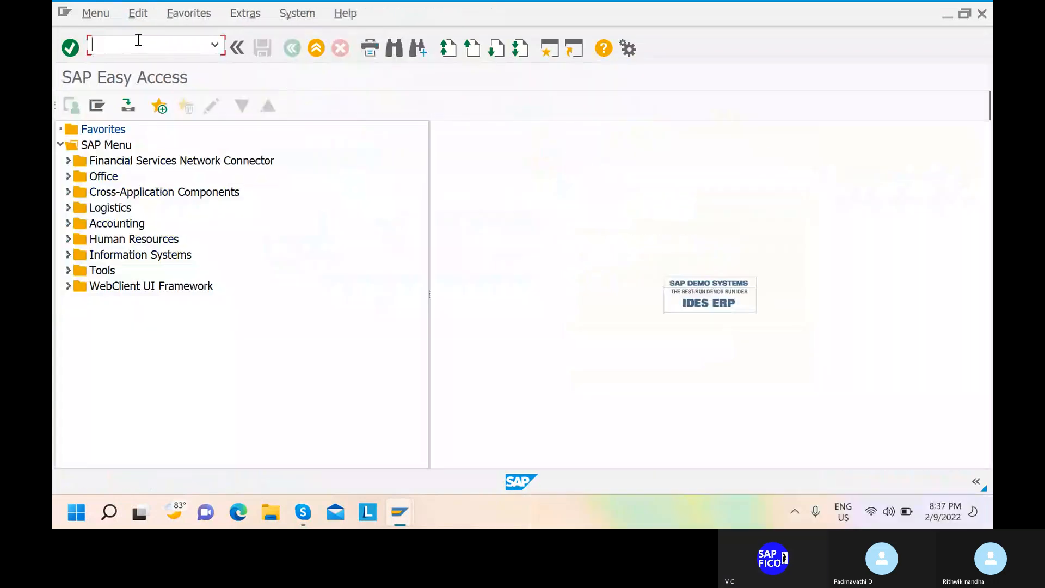
{"action": "type", "text": "OBY6"}
{"action": "key", "text": "Return"}
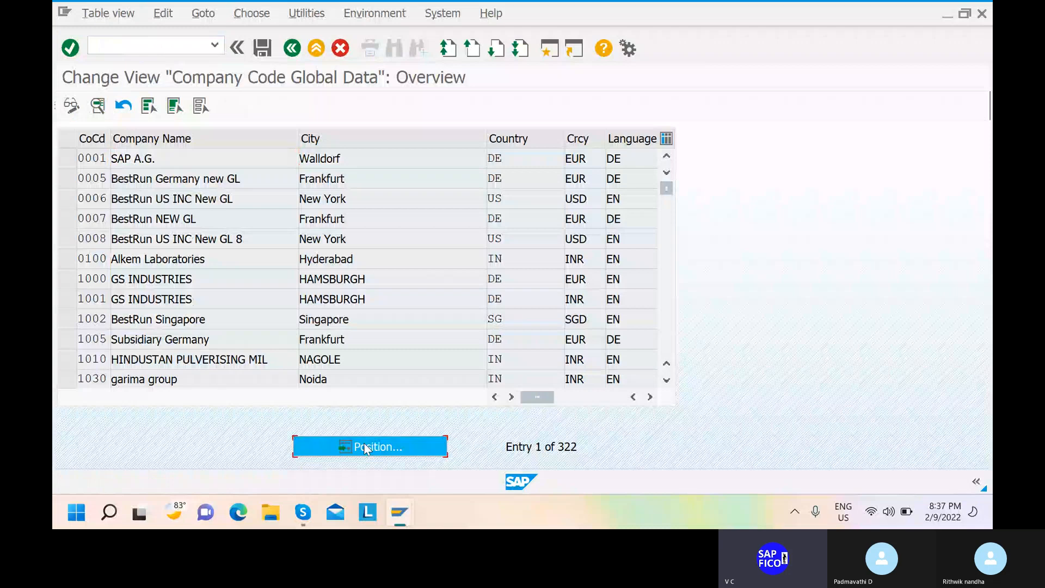
Look up company code KINT and open its global data details to check the assigned company.
{"action": "left_click", "coordinate": [363, 446]}
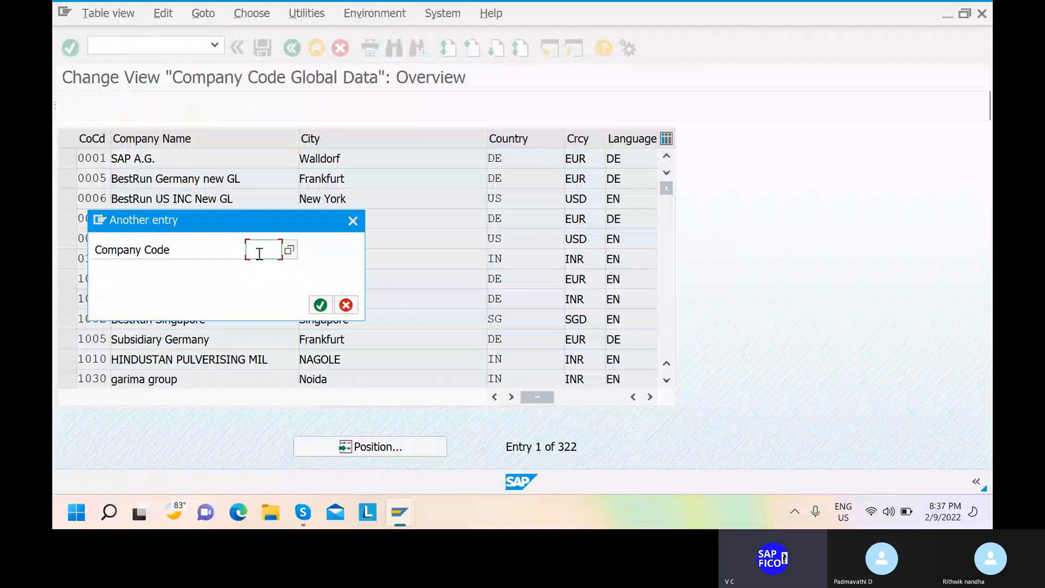
{"action": "type", "text": "KI"}
{"action": "left_click", "coordinate": [261, 266]}
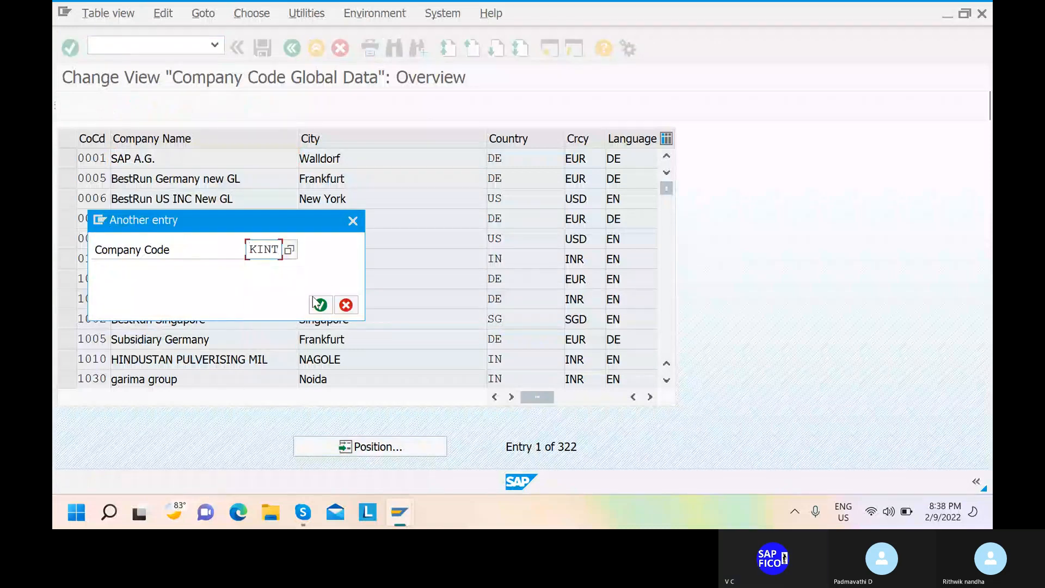
{"action": "left_click", "coordinate": [320, 305]}
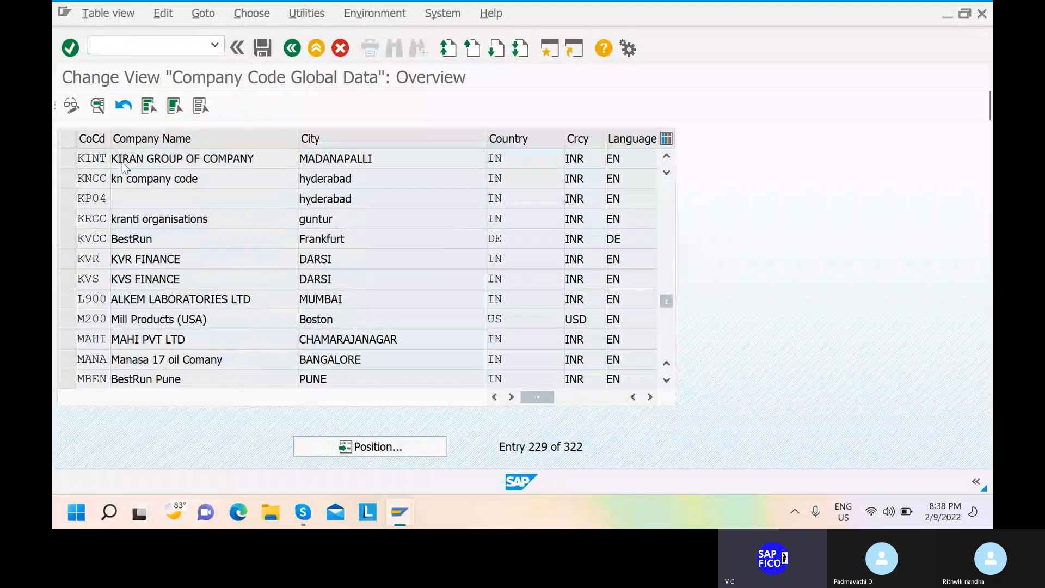
{"action": "double_click", "coordinate": [121, 162]}
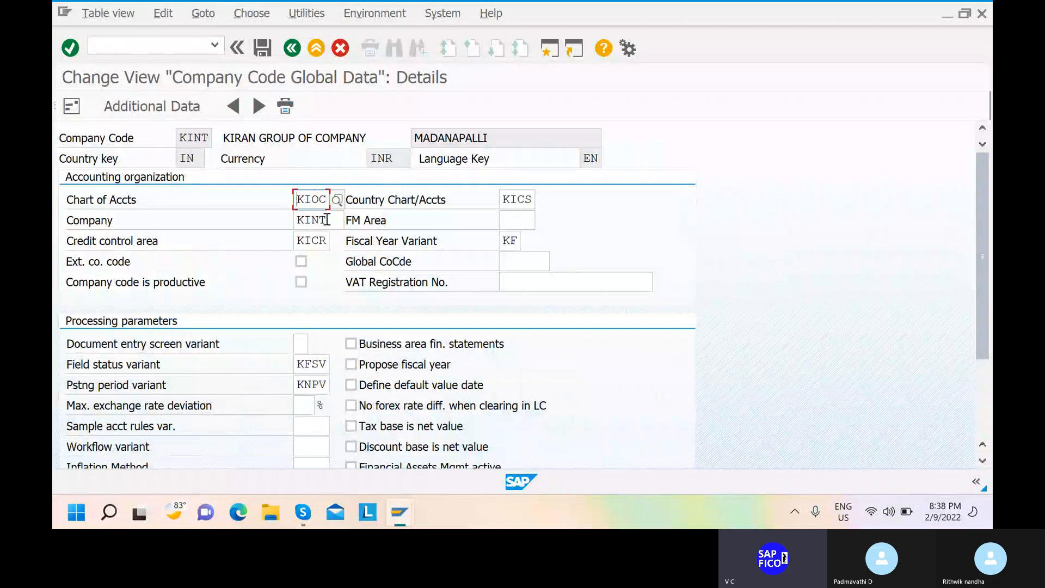
Open the internal trading partners view with transaction OX15 and look up company KINT.
{"action": "left_click", "coordinate": [130, 44]}
{"action": "type", "text": "/N"}
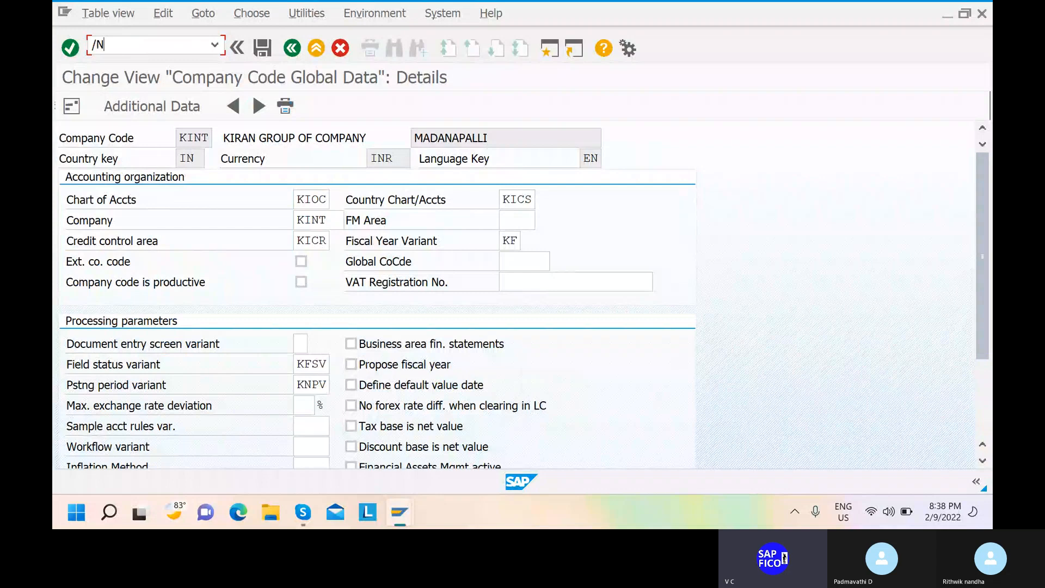
{"action": "type", "text": "OX15"}
{"action": "key", "text": "Return"}
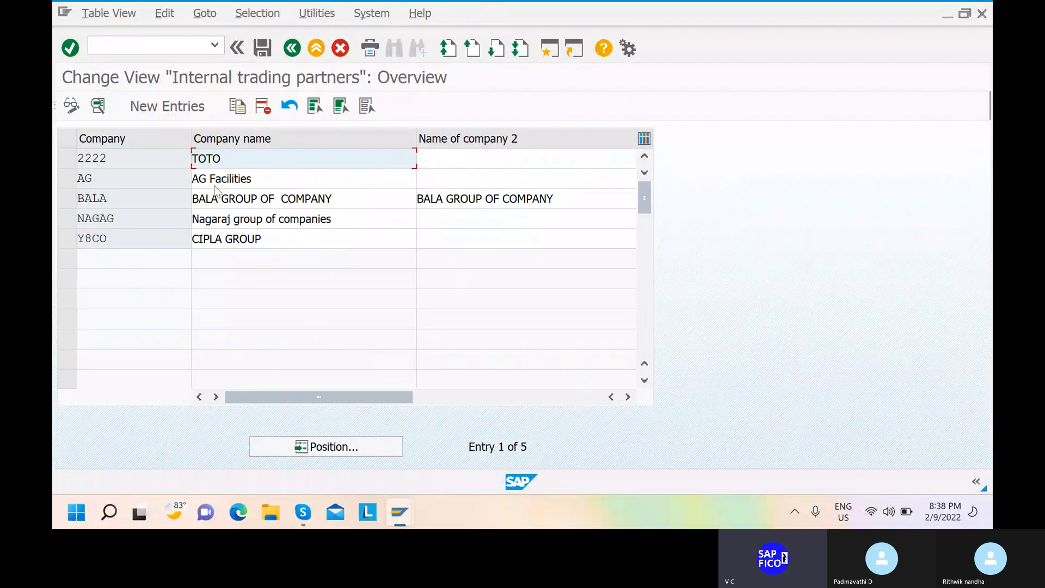
{"action": "left_click", "coordinate": [317, 445]}
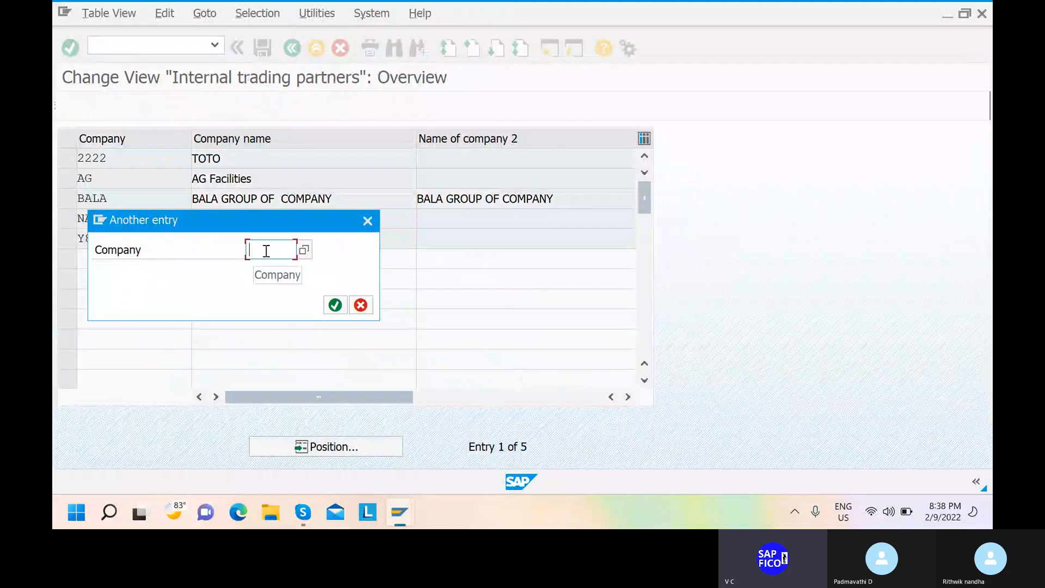
{"action": "type", "text": "K"}
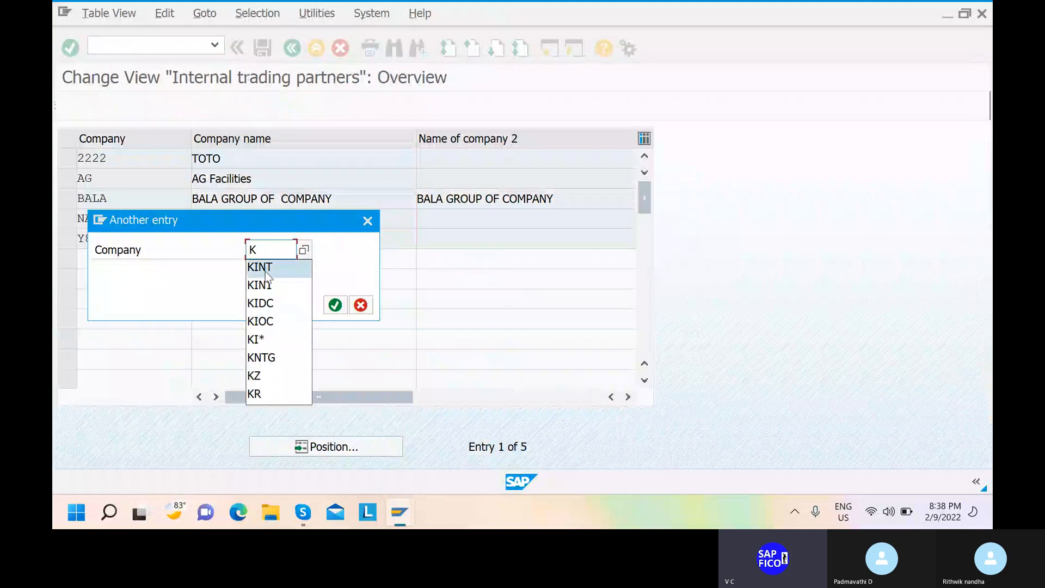
{"action": "left_click", "coordinate": [260, 266]}
{"action": "left_click", "coordinate": [336, 305]}
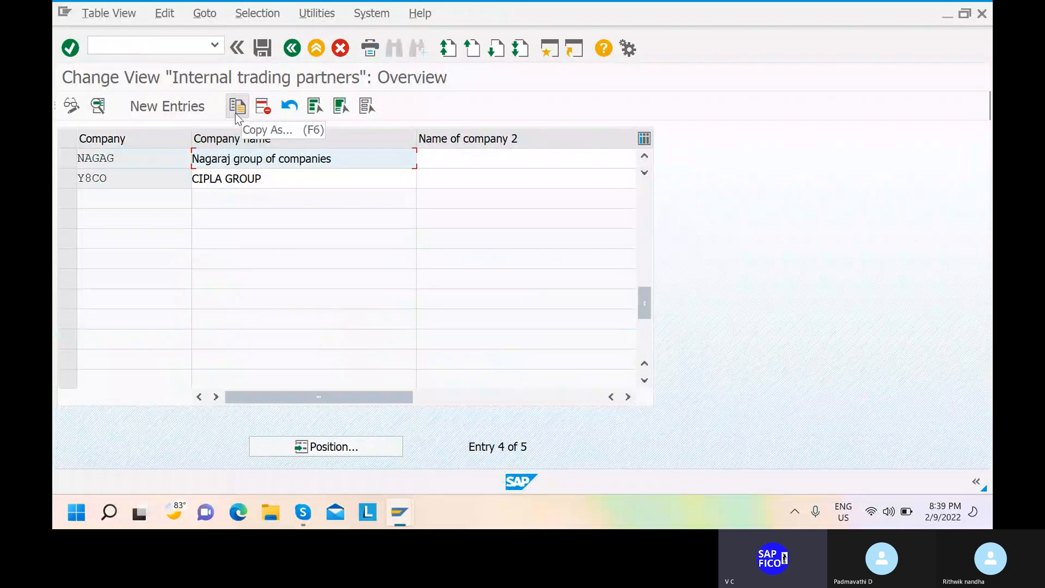
Create a new internal trading partner with company KINT and the company name KIRAN GROUP OF COMPANY.
{"action": "left_click", "coordinate": [171, 112]}
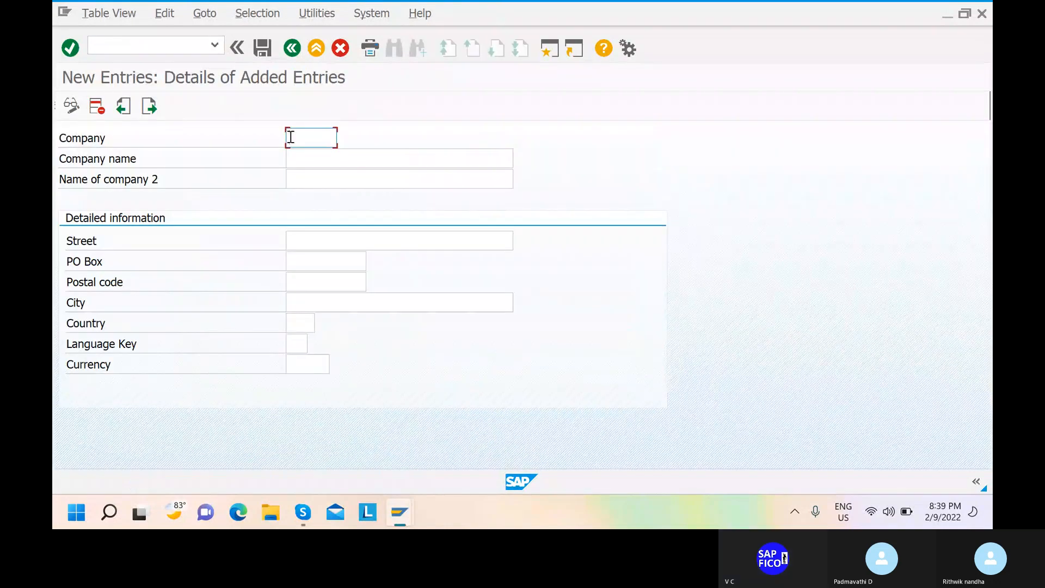
{"action": "type", "text": "KI"}
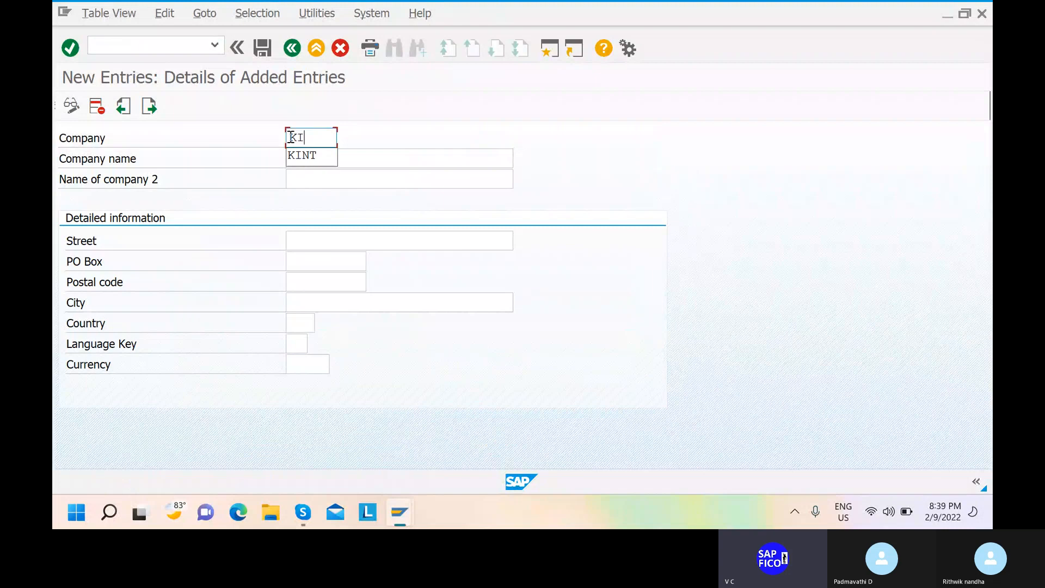
{"action": "type", "text": "RAN"}
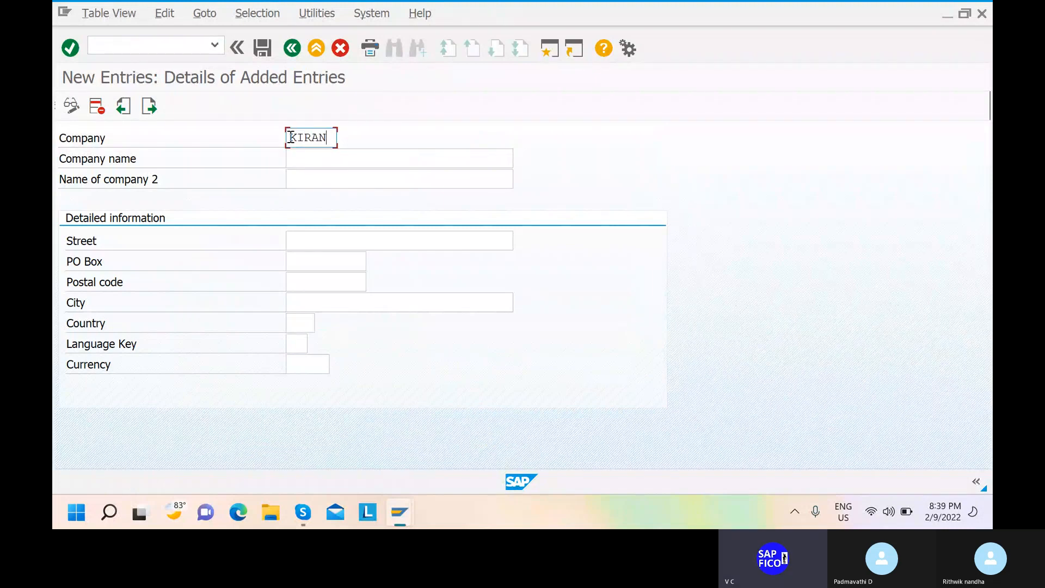
{"action": "key", "text": "BackSpace"}
{"action": "key", "text": "BackSpace"}
{"action": "key", "text": "BackSpace"}
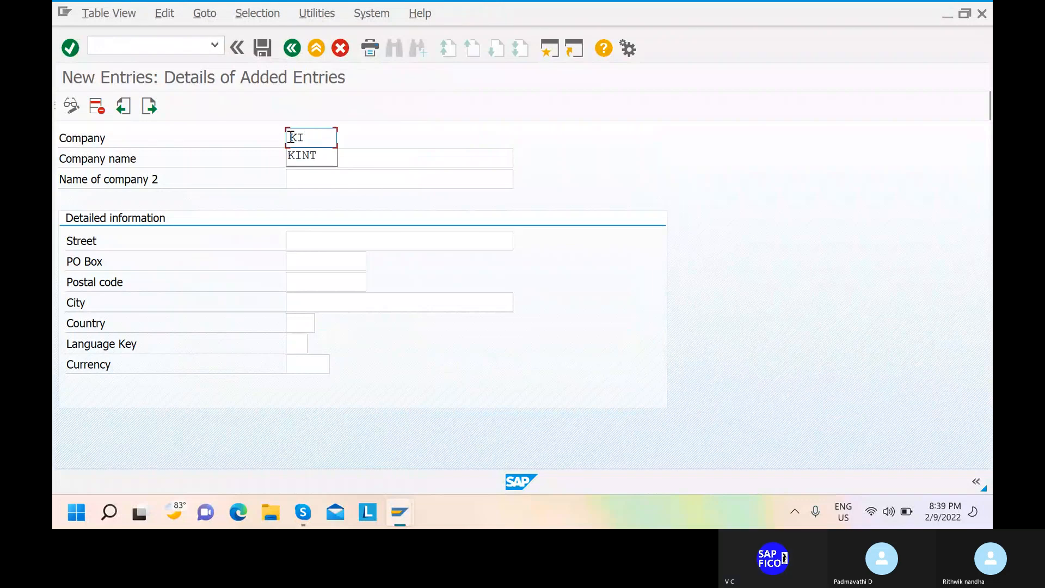
{"action": "left_click", "coordinate": [297, 156]}
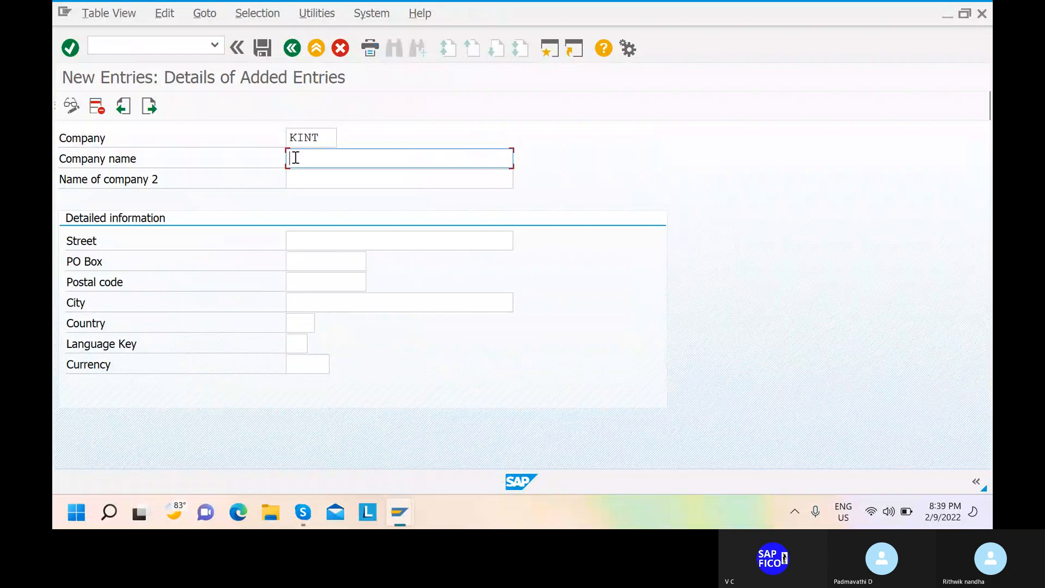
{"action": "type", "text": "KI"}
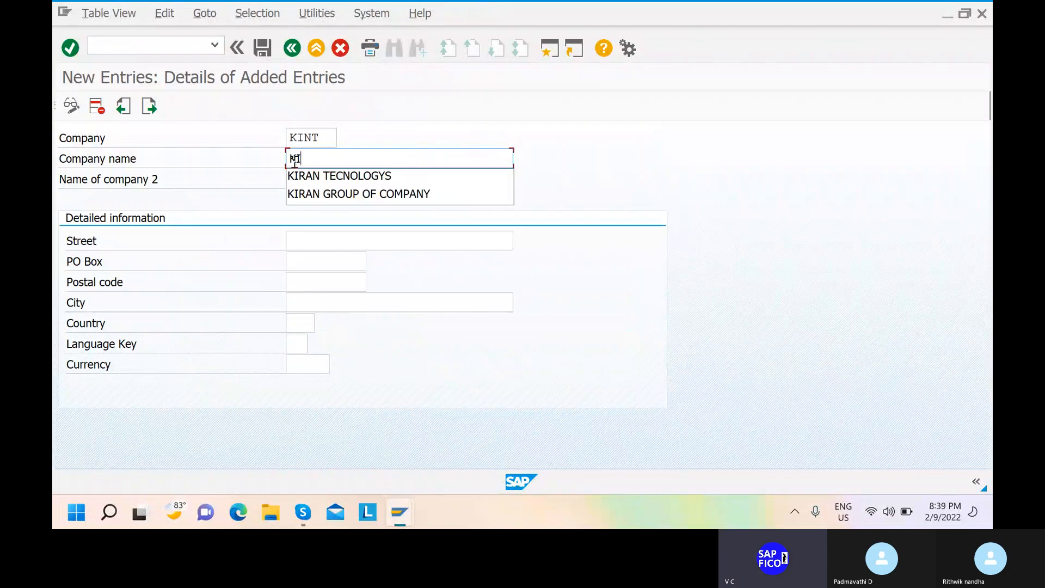
{"action": "left_click", "coordinate": [305, 195]}
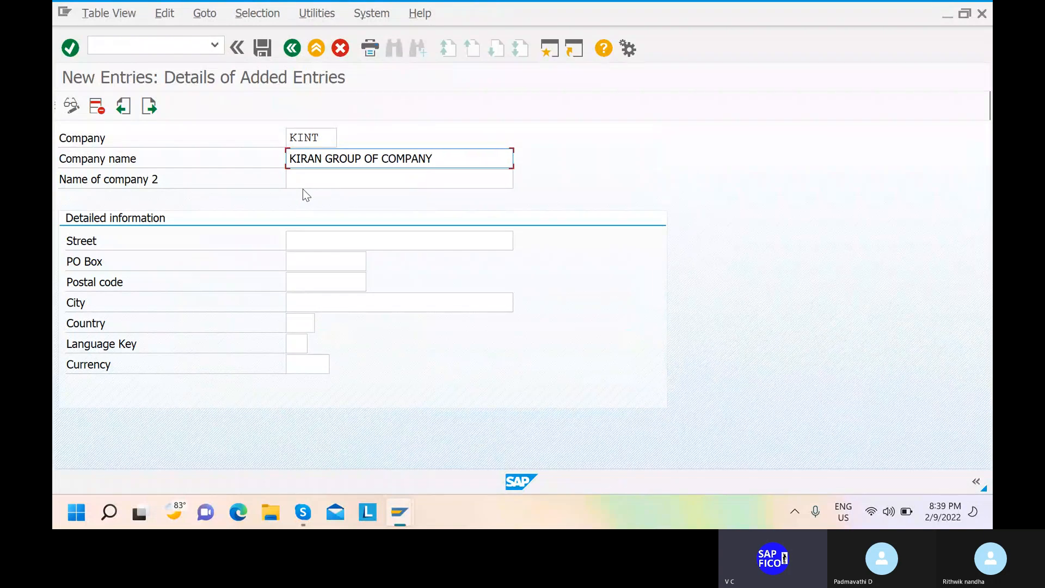
Fill in the street address in the detailed information of the new company KINT.
{"action": "left_click", "coordinate": [298, 240]}
{"action": "type", "text": "KA"}
{"action": "left_click", "coordinate": [304, 259]}
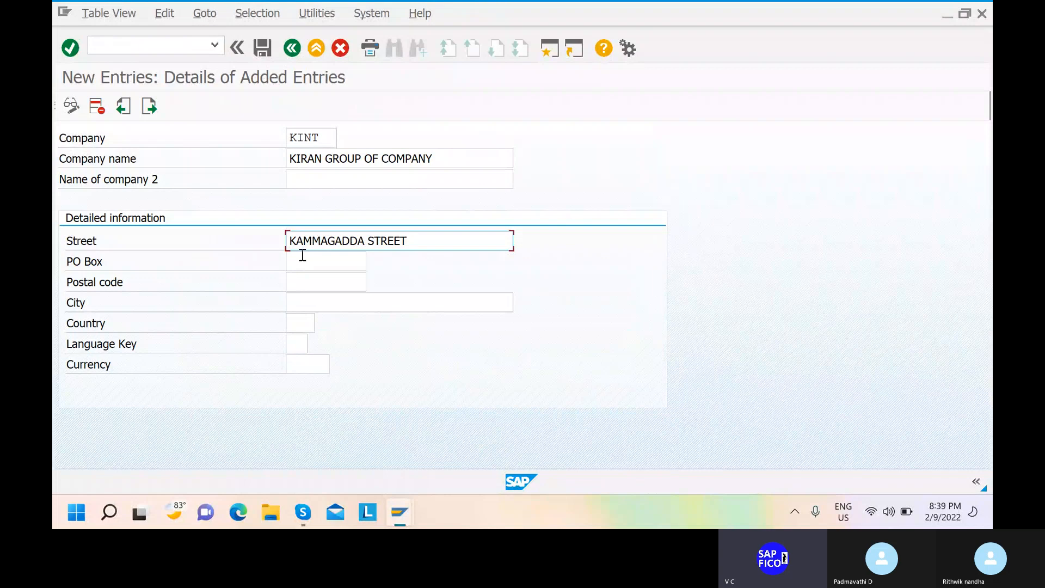
{"action": "left_click", "coordinate": [297, 300]}
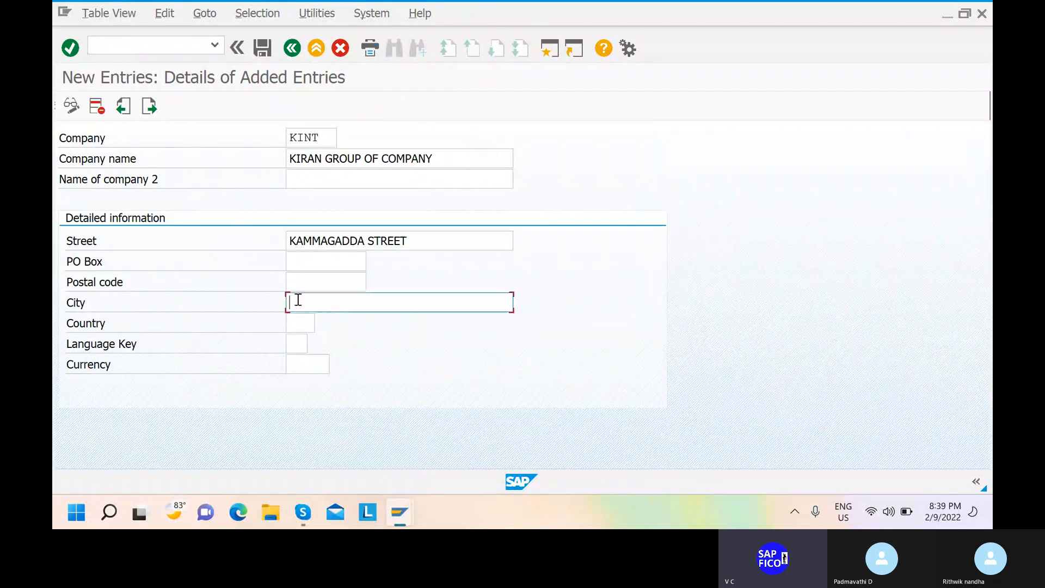
{"action": "left_click", "coordinate": [296, 266]}
{"action": "type", "text": "517"}
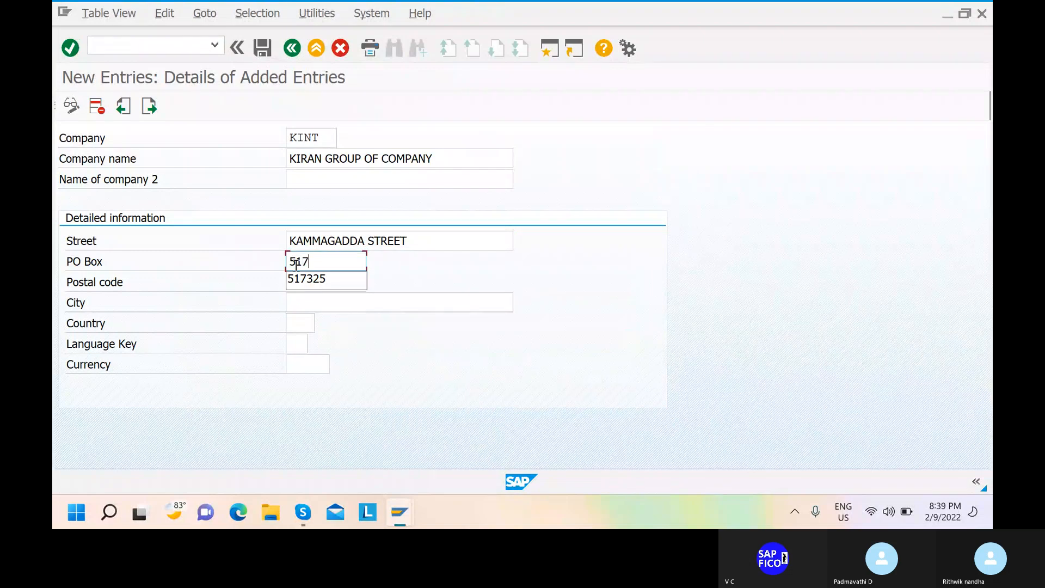
{"action": "left_click", "coordinate": [301, 278]}
{"action": "left_click", "coordinate": [300, 280]}
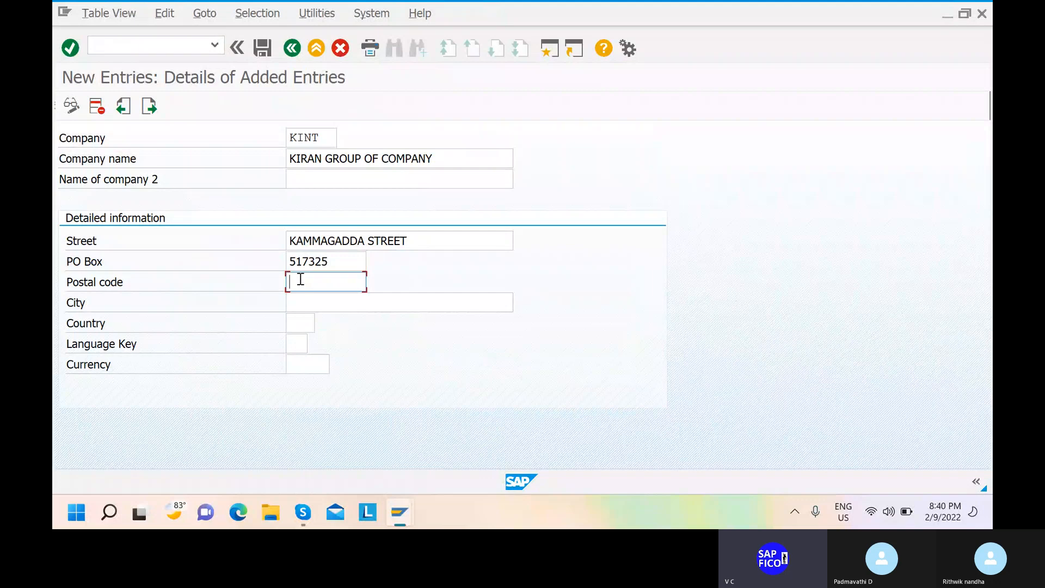
{"action": "left_click", "coordinate": [336, 259]}
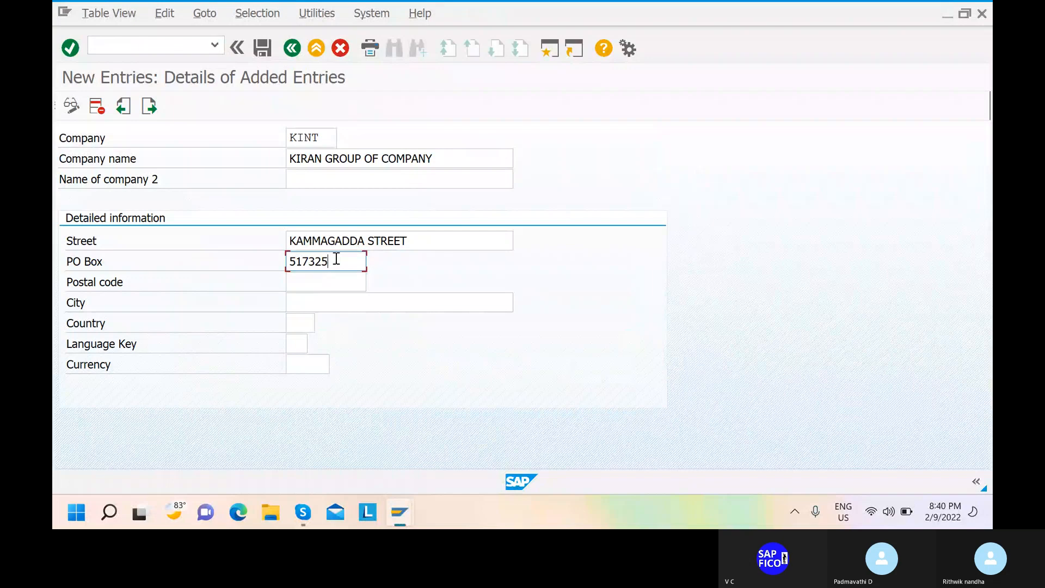
{"action": "key", "text": "BackSpace"}
{"action": "key", "text": "BackSpace"}
{"action": "key", "text": "BackSpace"}
{"action": "key", "text": "BackSpace"}
{"action": "key", "text": "BackSpace"}
{"action": "key", "text": "BackSpace"}
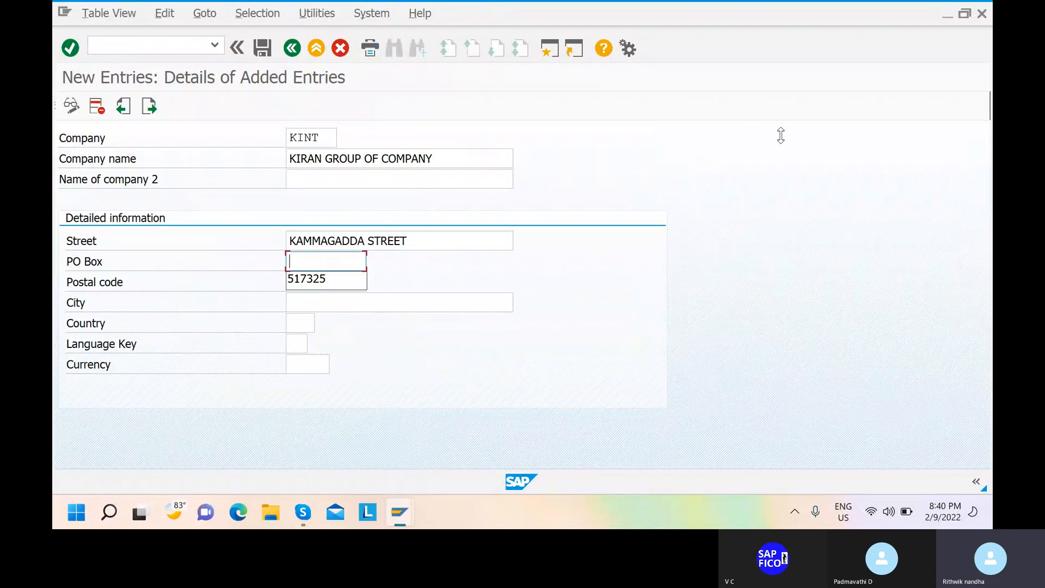
{"action": "left_click", "coordinate": [751, 128]}
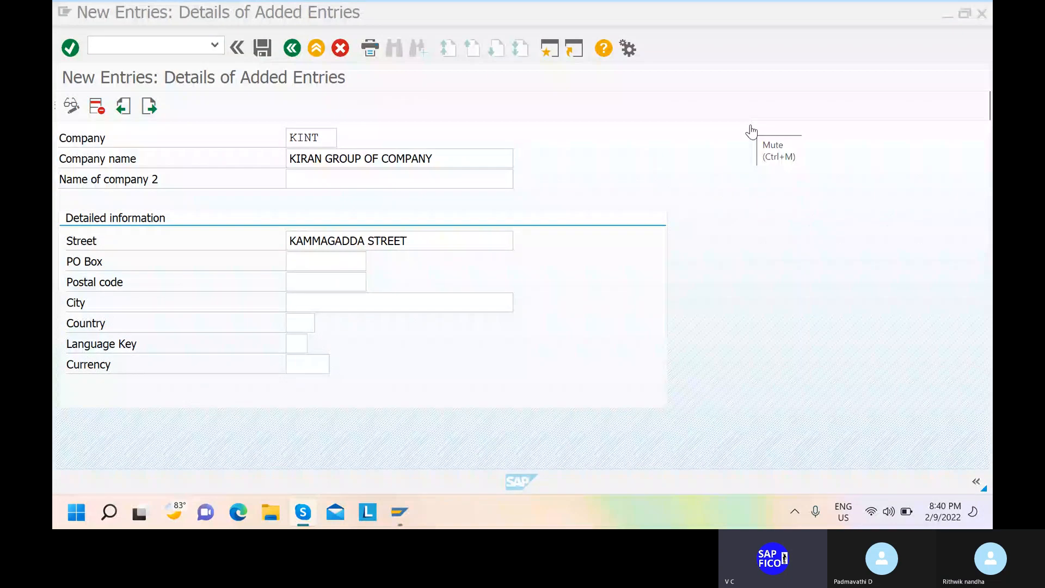
Fill in the PO box, postal code and city in the detailed information of the new company KINT.
{"action": "left_click", "coordinate": [319, 261]}
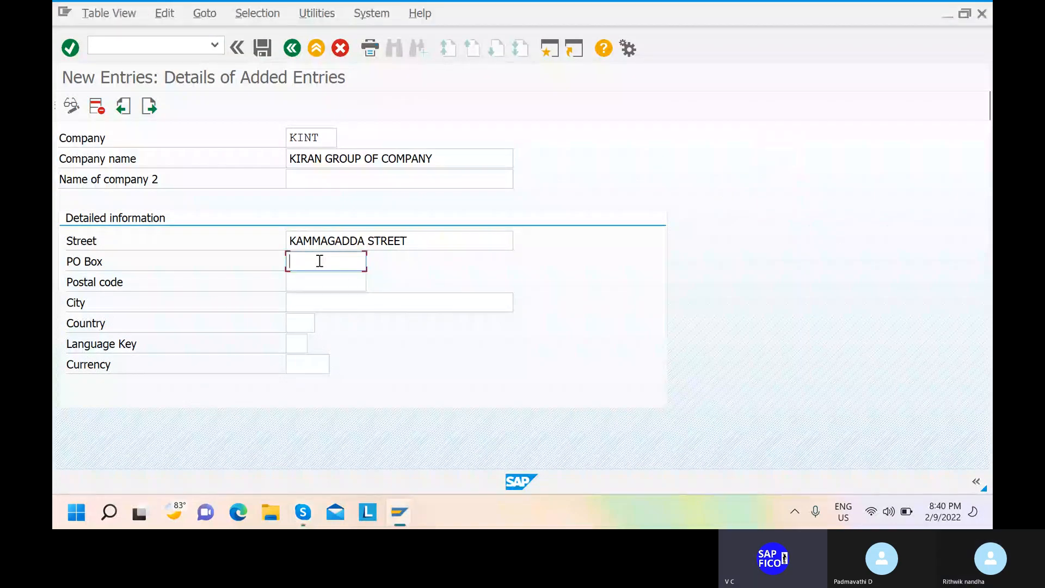
{"action": "type", "text": "MAD"}
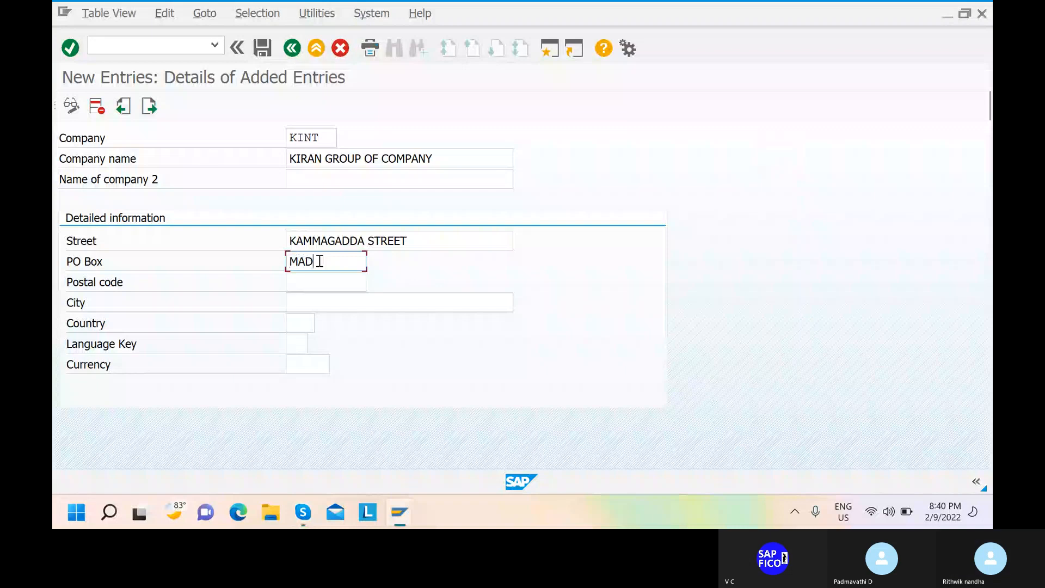
{"action": "type", "text": "ANAPALL"}
{"action": "key", "text": "BackSpace"}
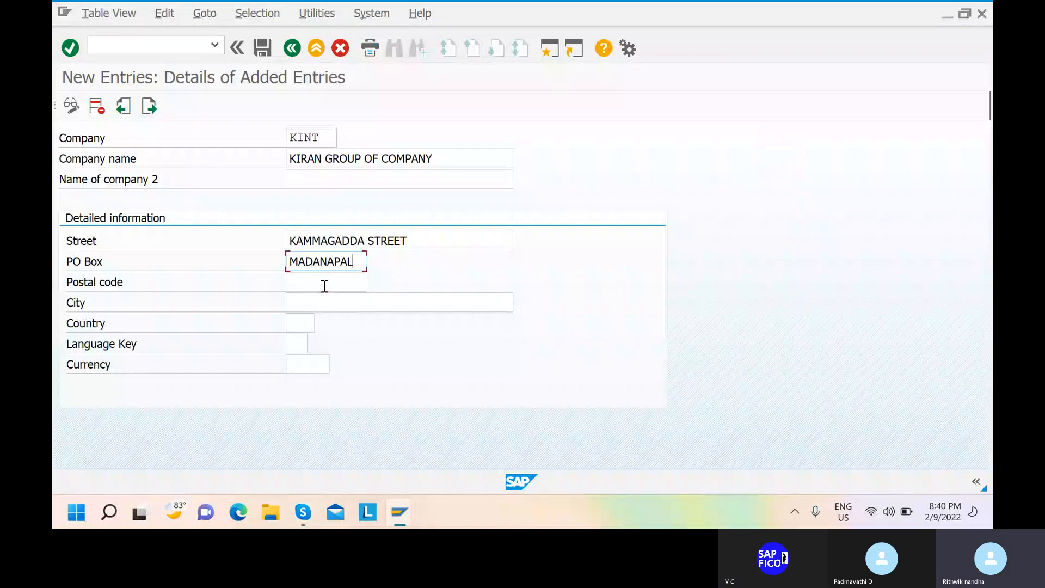
{"action": "type", "text": "I"}
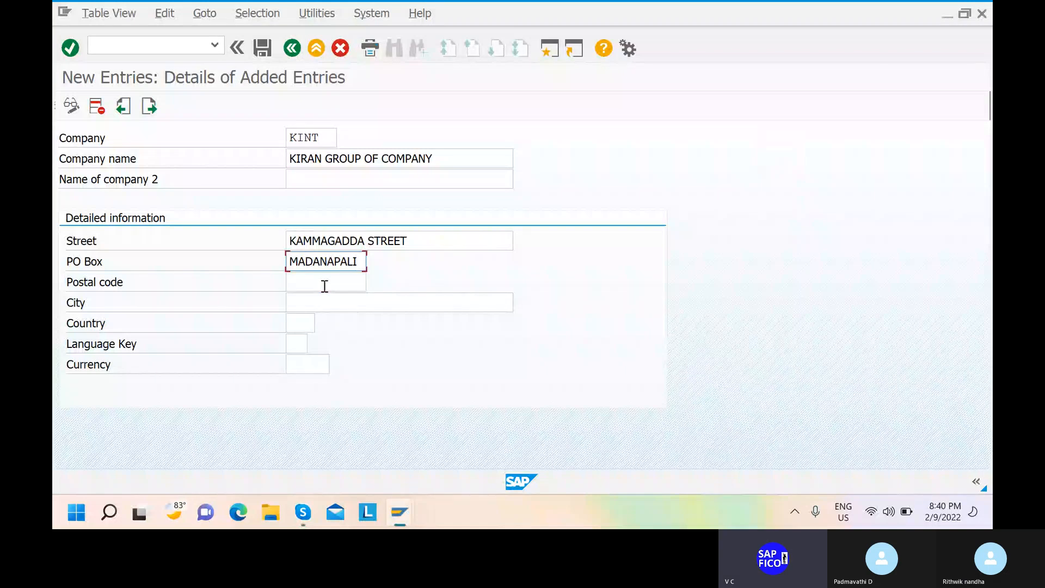
{"action": "left_click", "coordinate": [314, 282]}
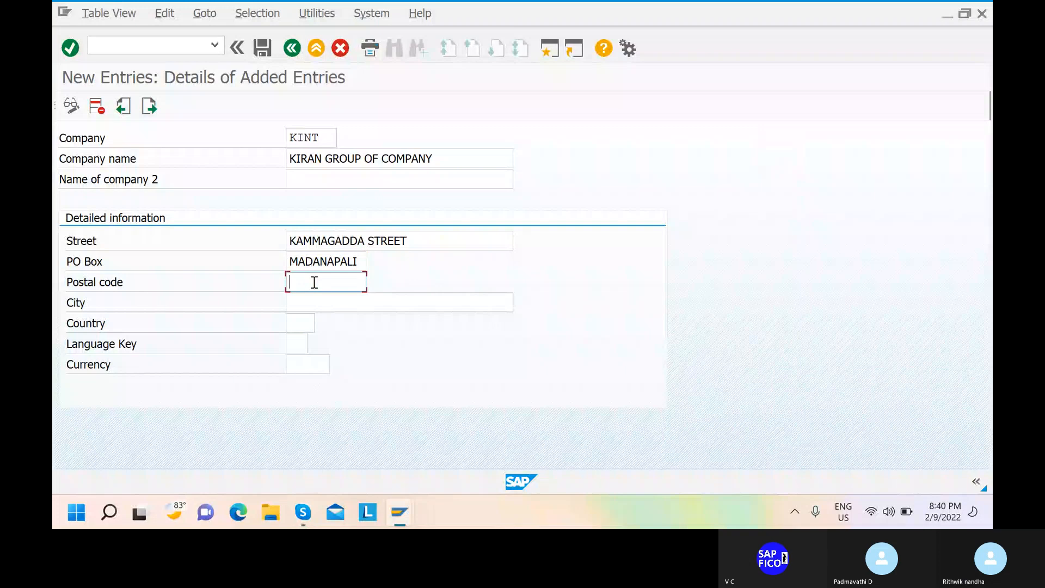
{"action": "type", "text": "517325"}
{"action": "left_click", "coordinate": [316, 303]}
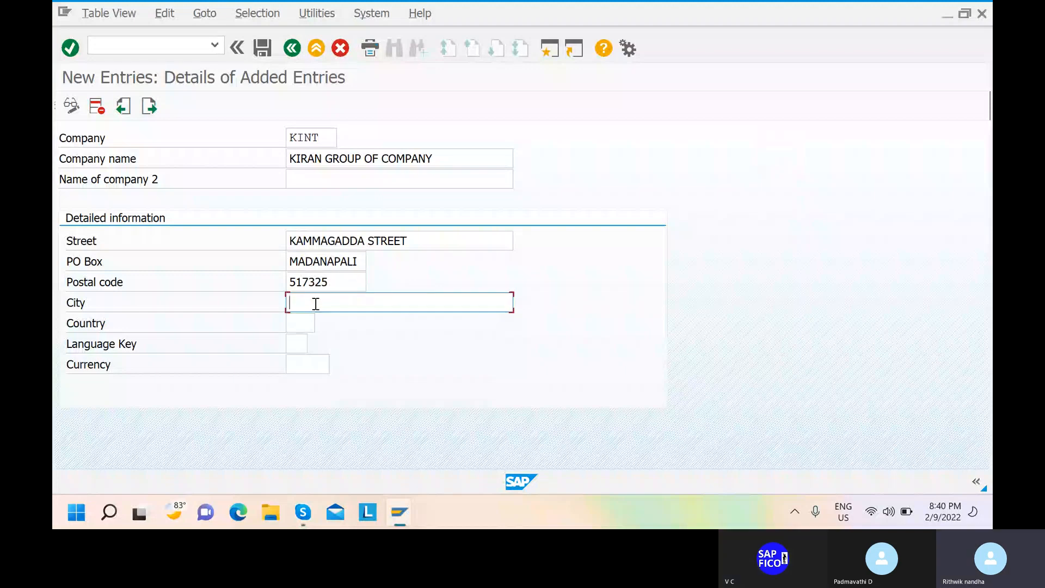
{"action": "type", "text": "MADANAPALLI"}
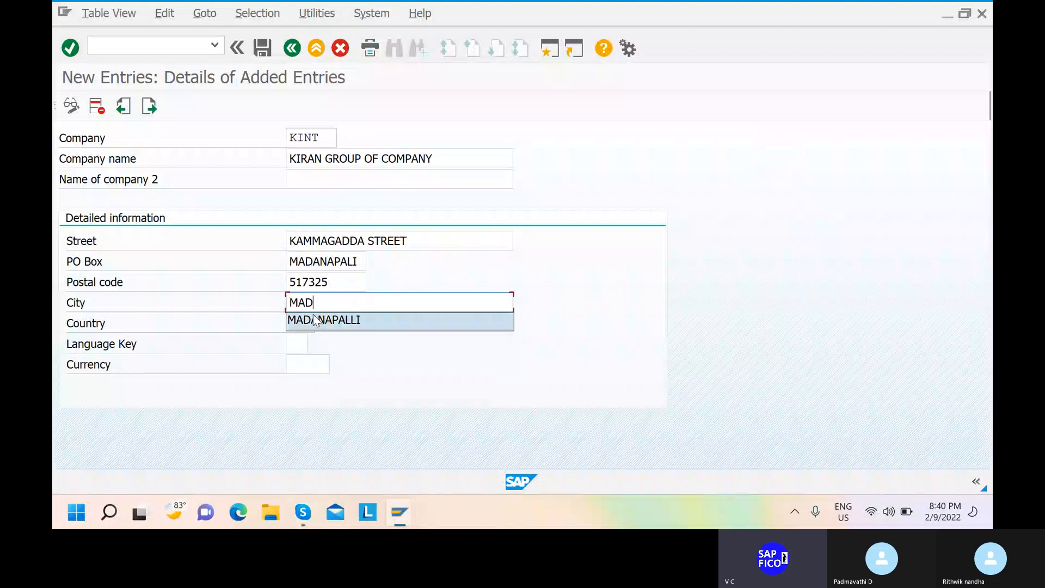
{"action": "left_click", "coordinate": [314, 318]}
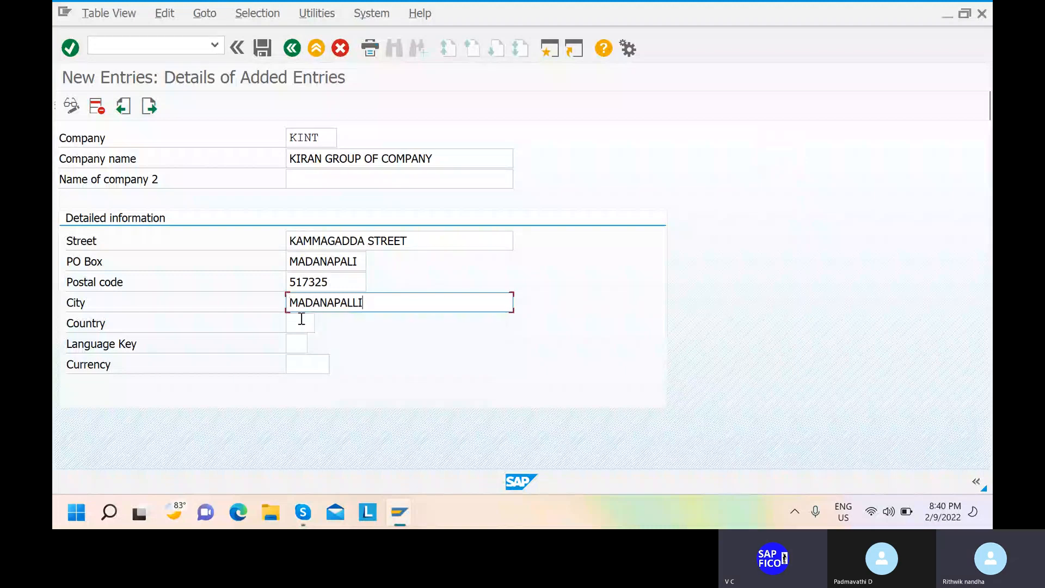
Set the new company's country to IN, language key to EN and currency to INR.
{"action": "left_click", "coordinate": [301, 321]}
{"action": "type", "text": "IN"}
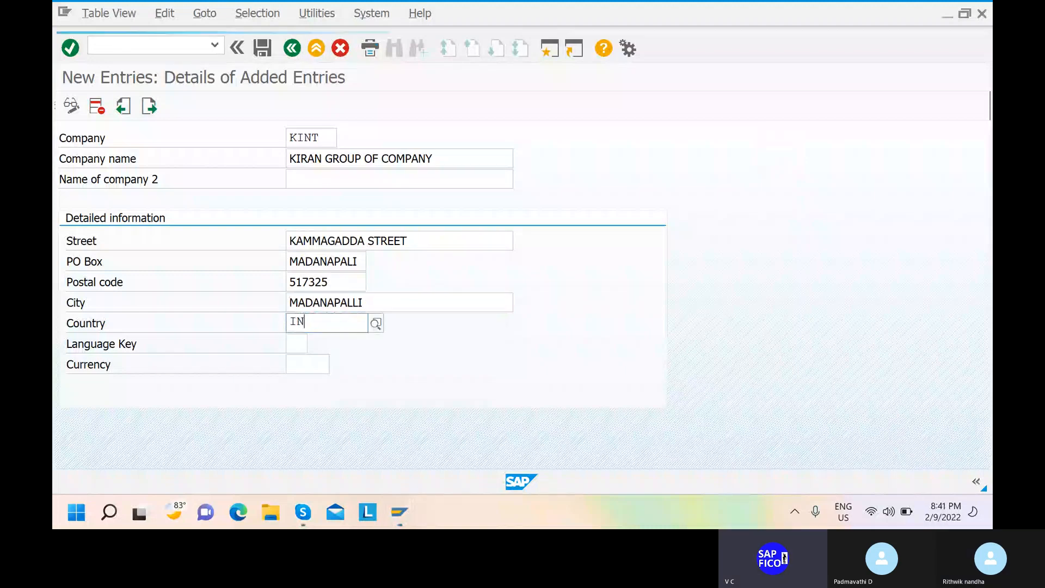
{"action": "left_click", "coordinate": [303, 356]}
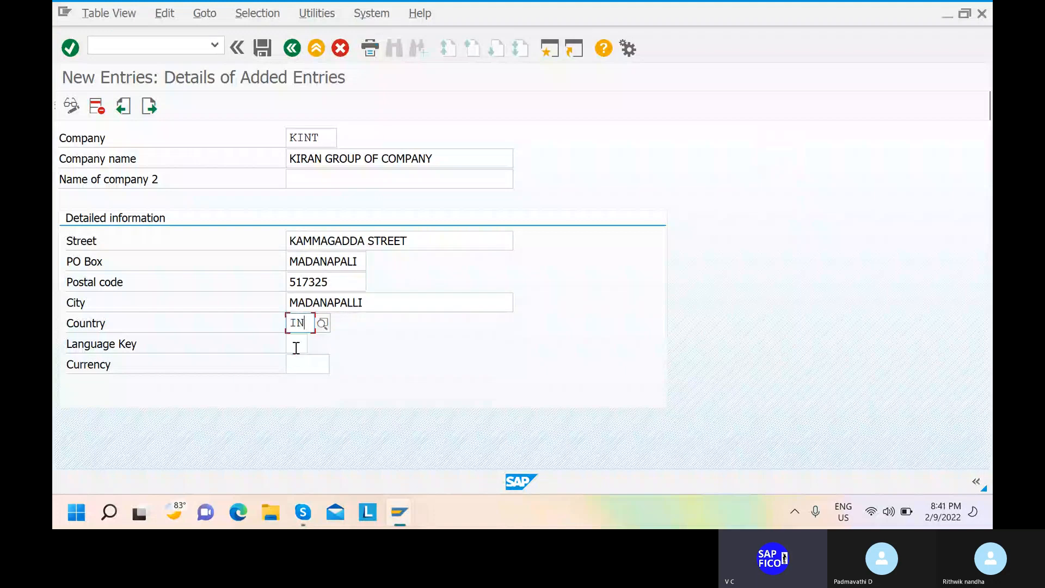
{"action": "left_click", "coordinate": [295, 344]}
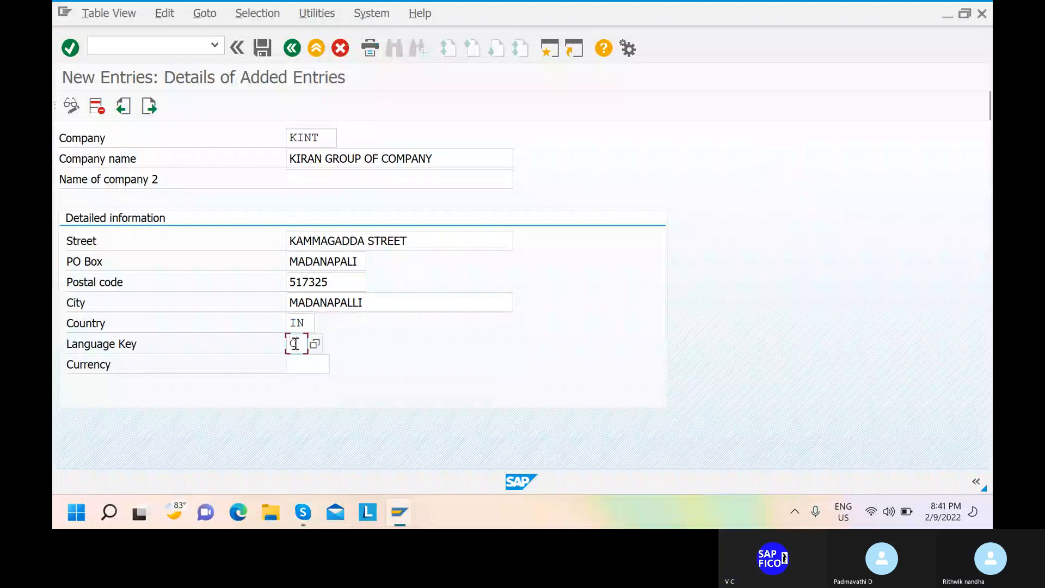
{"action": "type", "text": "EN"}
{"action": "left_click", "coordinate": [295, 366]}
{"action": "type", "text": "INR"}
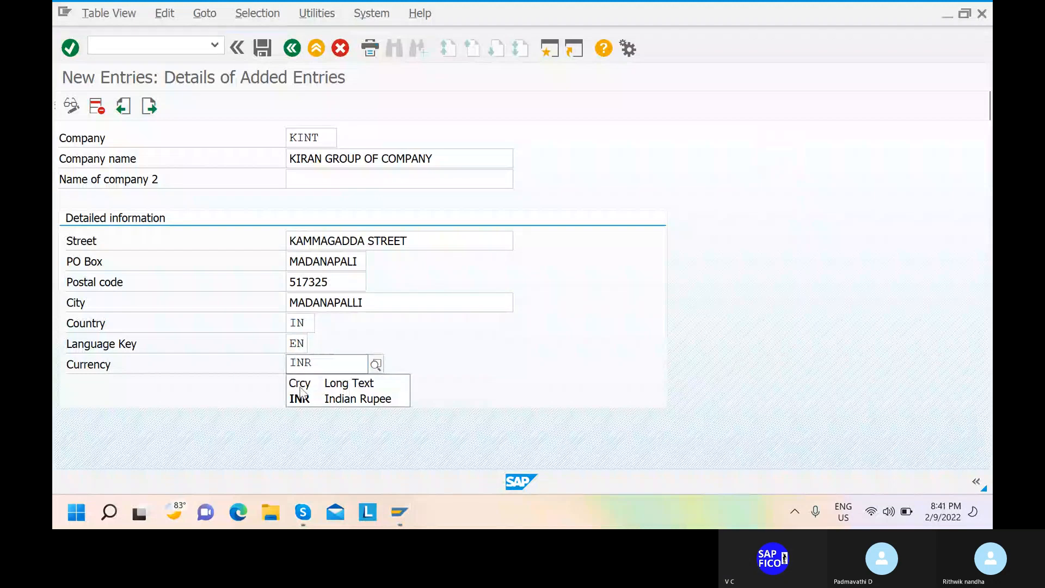
{"action": "left_click", "coordinate": [304, 399]}
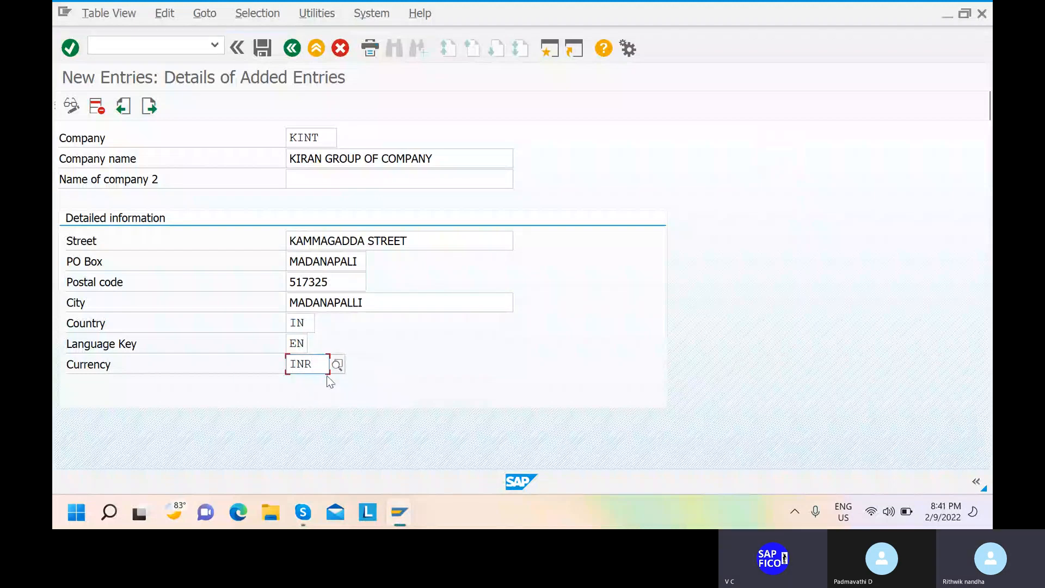
Save the new company KINT under the customizing request CREATION OF COMPANY CODE.
{"action": "key", "text": "Return"}
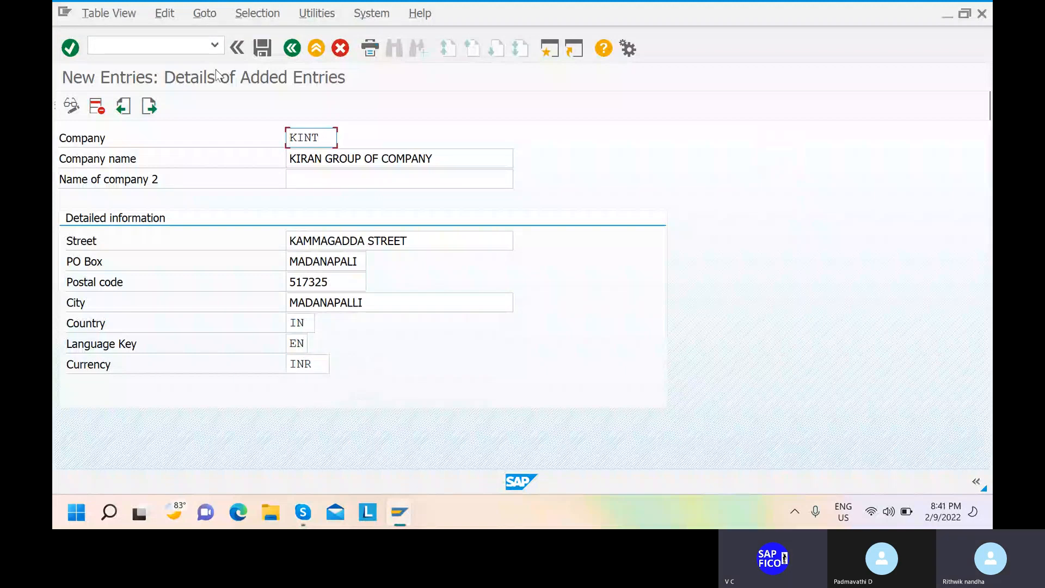
{"action": "left_click", "coordinate": [266, 47]}
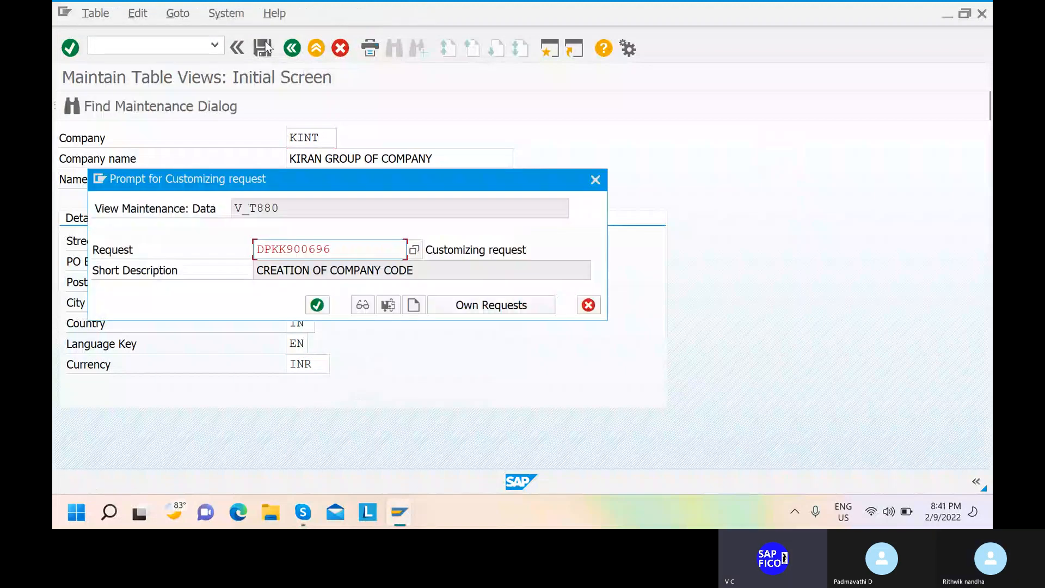
{"action": "left_click", "coordinate": [316, 304]}
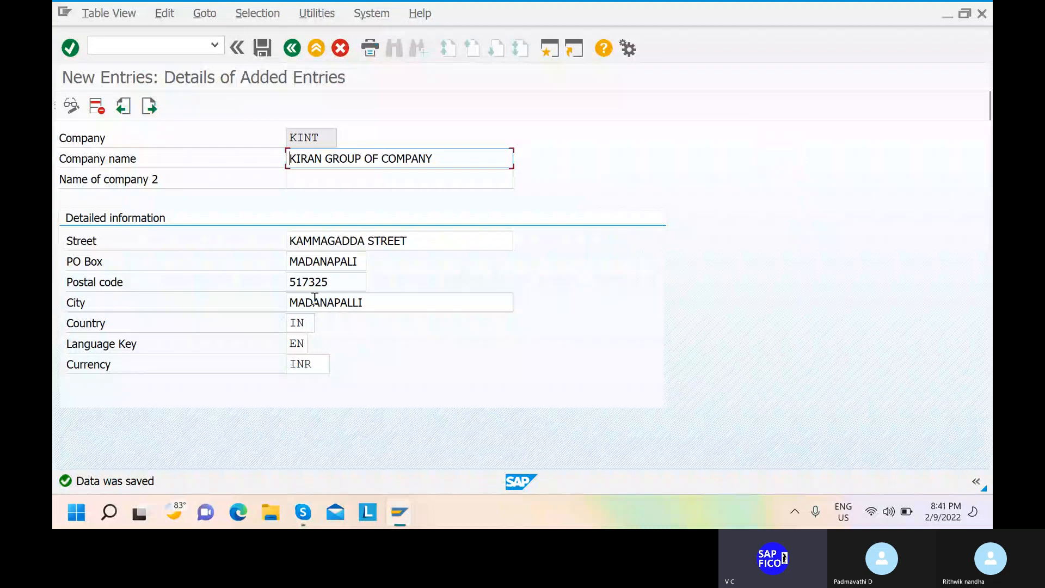
Open the company code overview with transaction OX02.
{"action": "left_click", "coordinate": [147, 45]}
{"action": "type", "text": "0"}
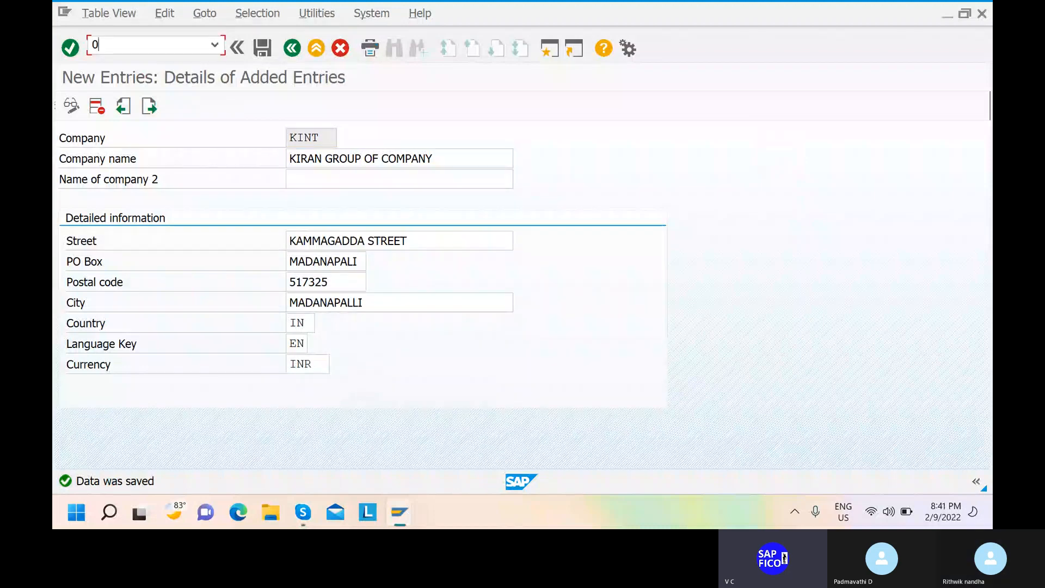
{"action": "key", "text": "BackSpace"}
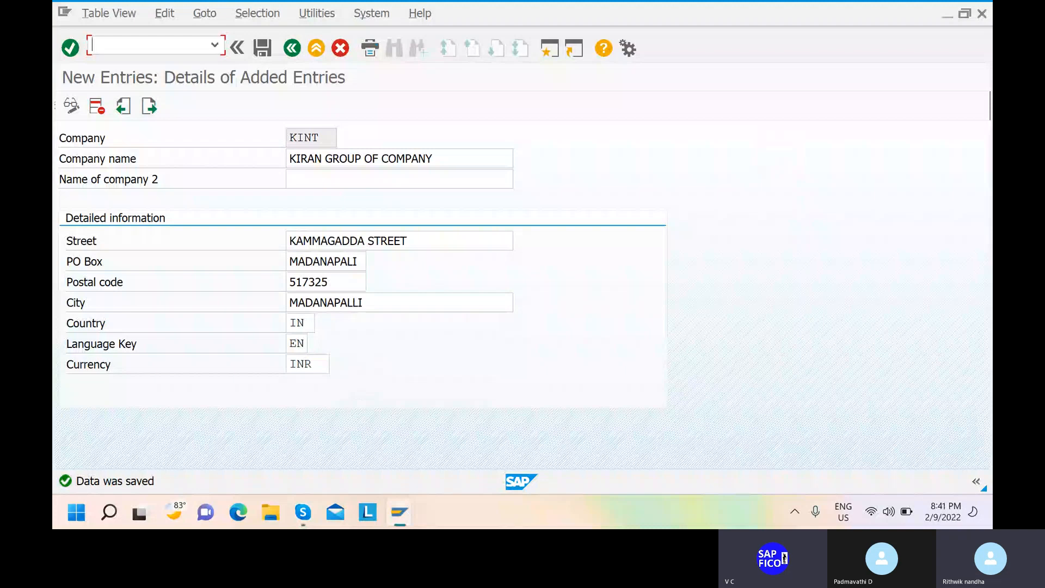
{"action": "type", "text": "O"}
{"action": "key", "text": "BackSpace"}
{"action": "type", "text": "/NOX02"}
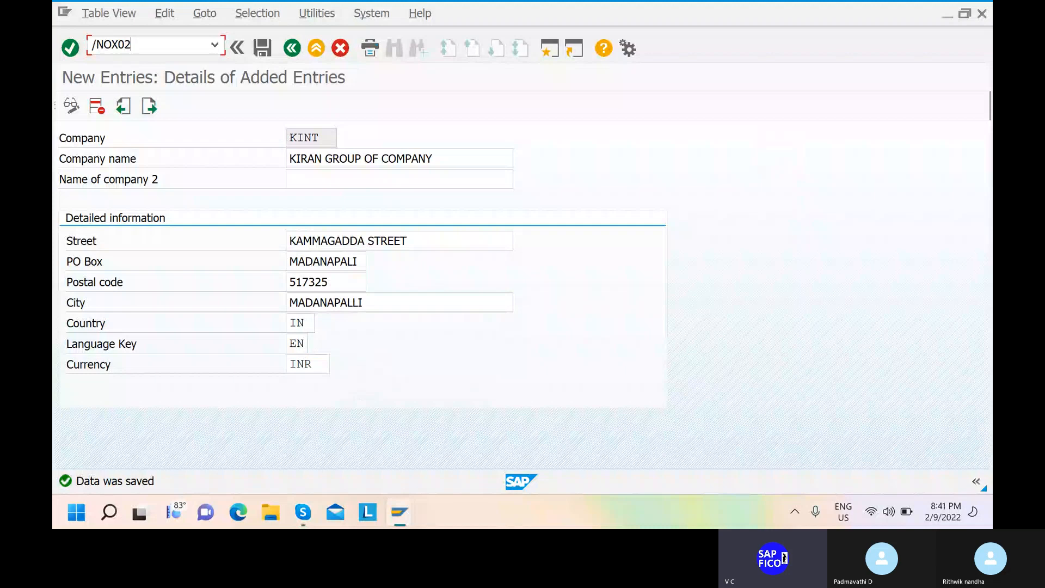
{"action": "key", "text": "Return"}
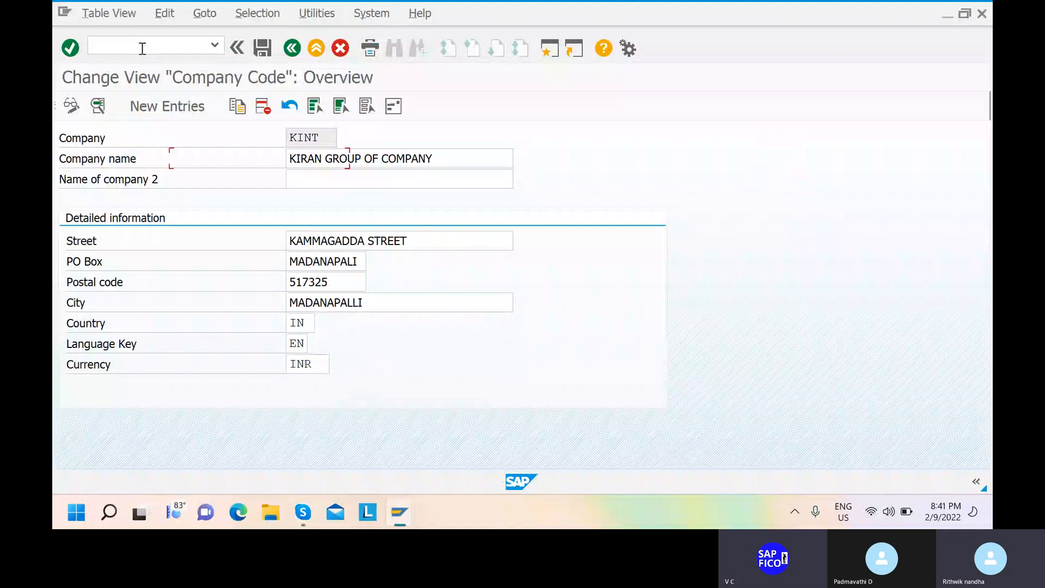
Look up company code KINT in the overview and open its details to check the company name and additional data.
{"action": "left_click", "coordinate": [259, 446]}
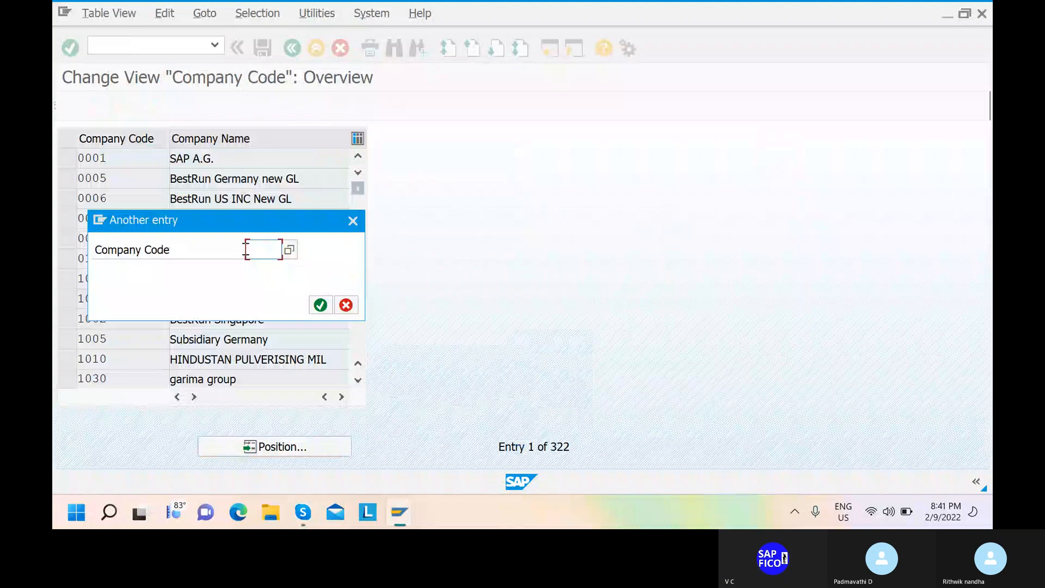
{"action": "left_click", "coordinate": [320, 305]}
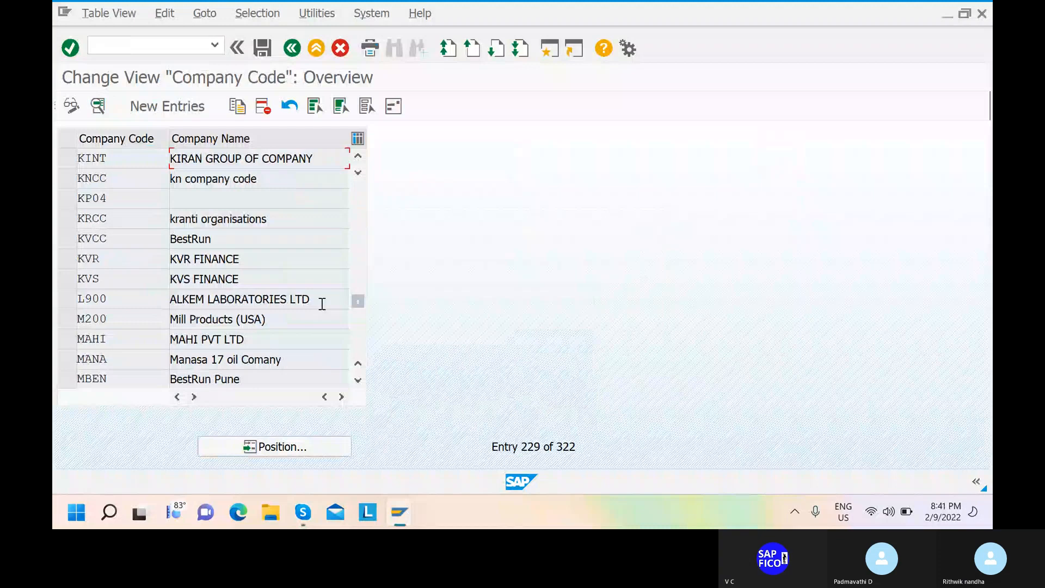
{"action": "left_click", "coordinate": [70, 164]}
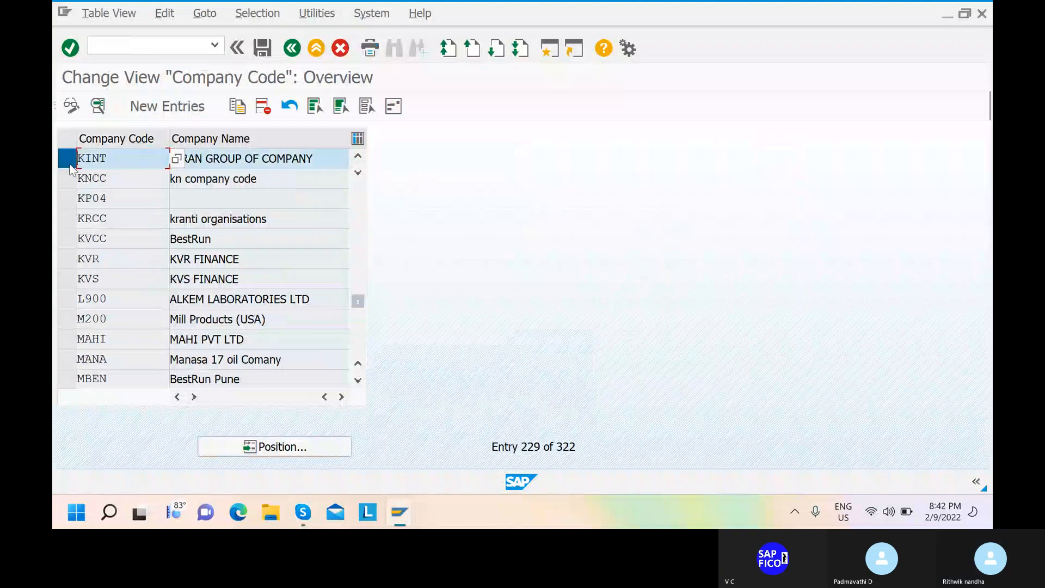
{"action": "double_click", "coordinate": [141, 165]}
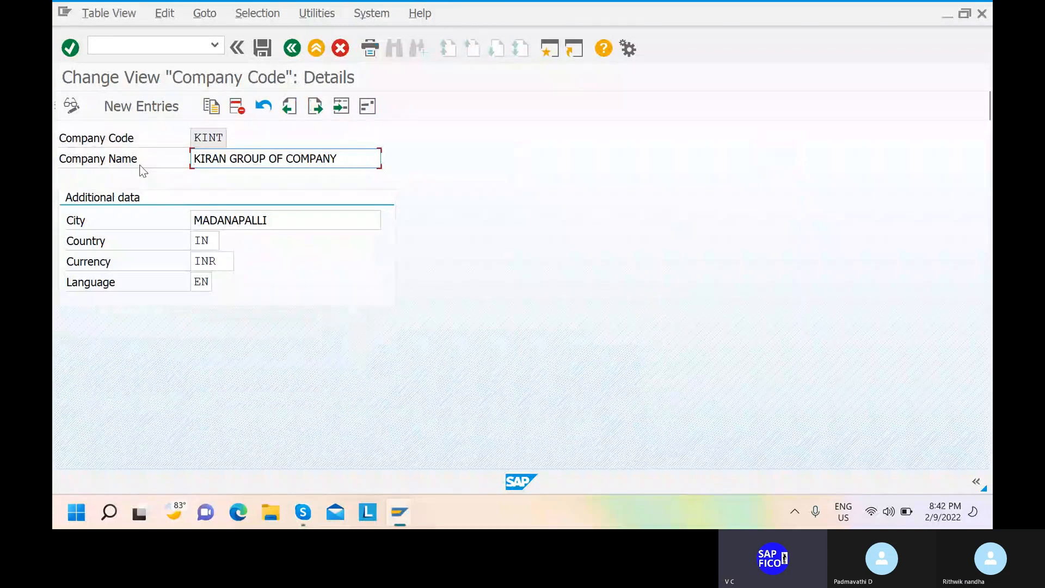
Leave the company code details and open the assignment of company codes to companies with transaction OX16.
{"action": "left_click", "coordinate": [121, 46]}
{"action": "type", "text": "/N"}
{"action": "key", "text": "Return"}
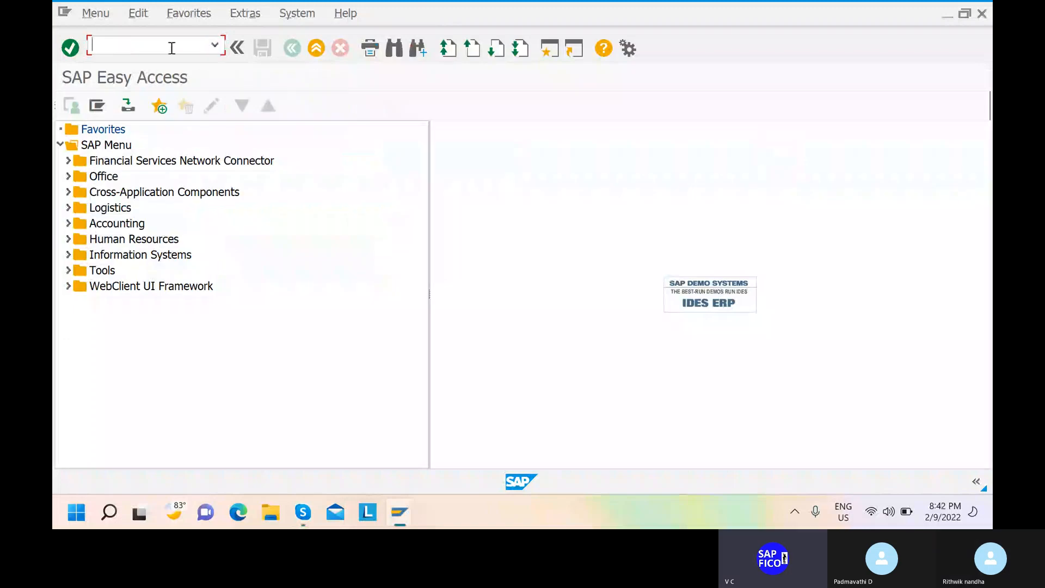
{"action": "type", "text": "OX"}
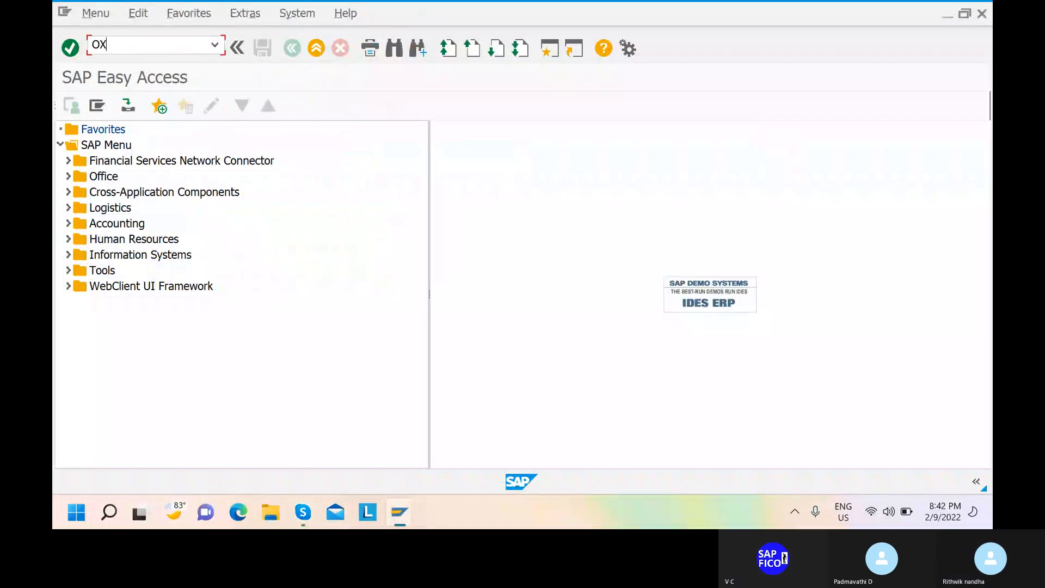
{"action": "type", "text": "16"}
{"action": "key", "text": "Return"}
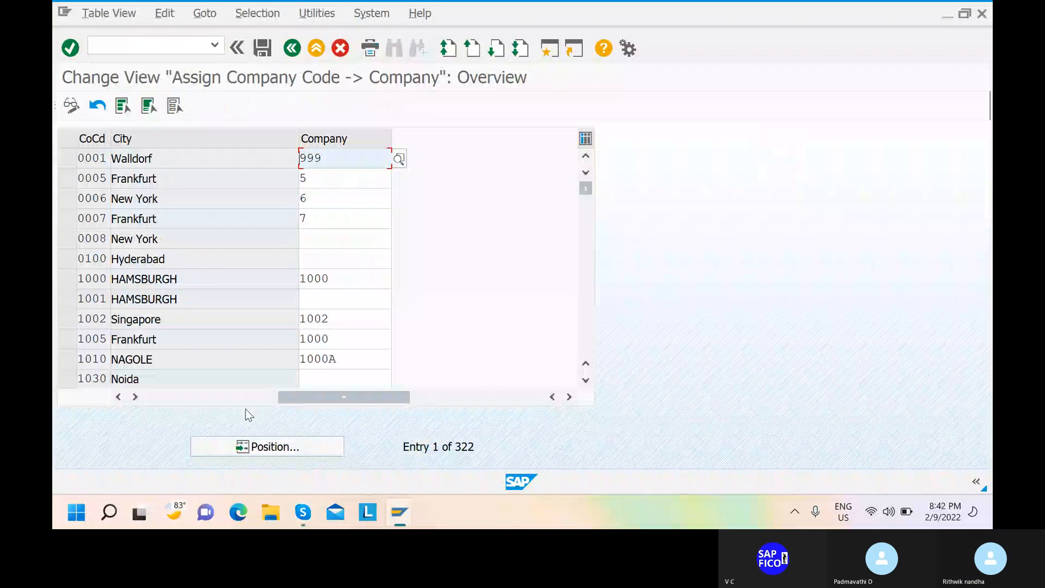
Look up company code KINT in the assignment list and save its assignment to company KINT.
{"action": "left_click", "coordinate": [257, 448]}
{"action": "type", "text": "KI"}
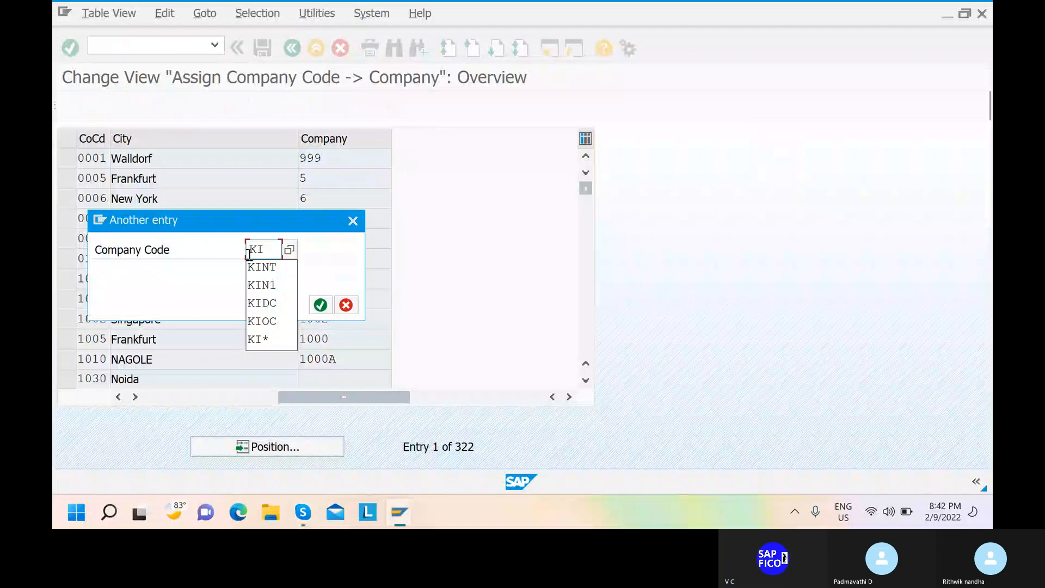
{"action": "left_click", "coordinate": [254, 268]}
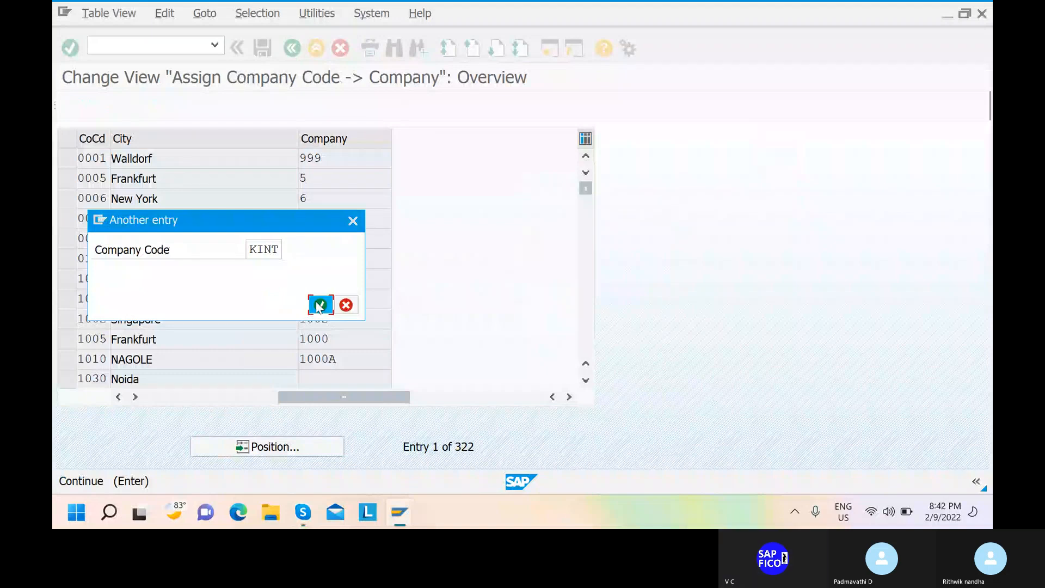
{"action": "left_click", "coordinate": [320, 305]}
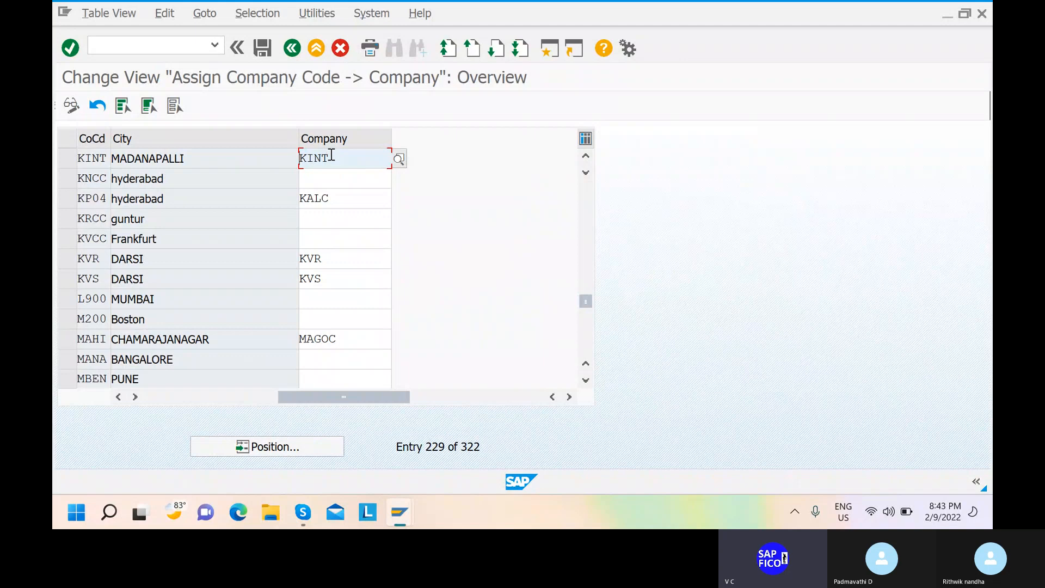
{"action": "left_click", "coordinate": [259, 52]}
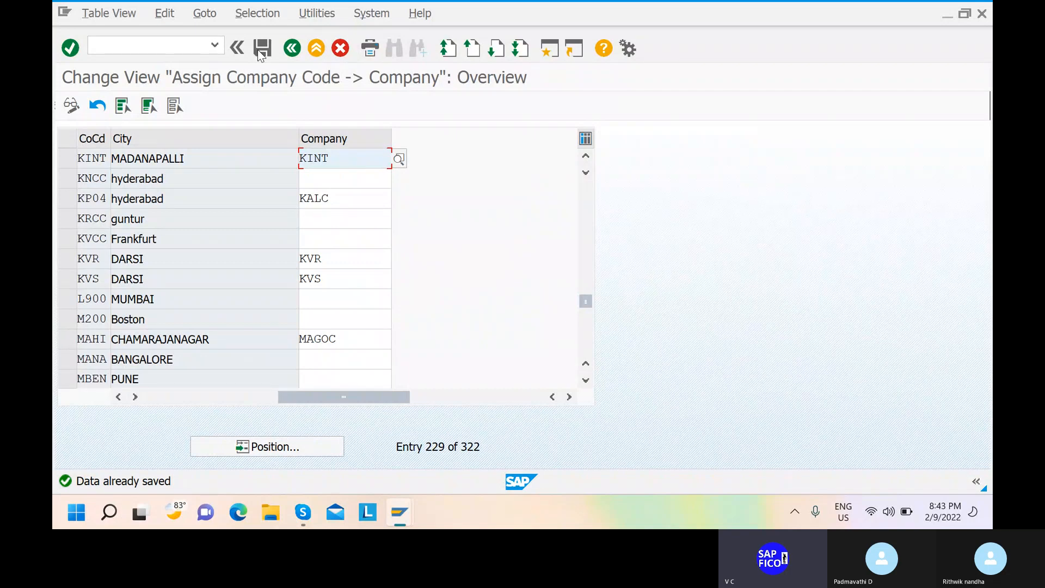
Open the company code global data view with transaction OBY6 and look up company code KINT.
{"action": "left_click", "coordinate": [168, 42]}
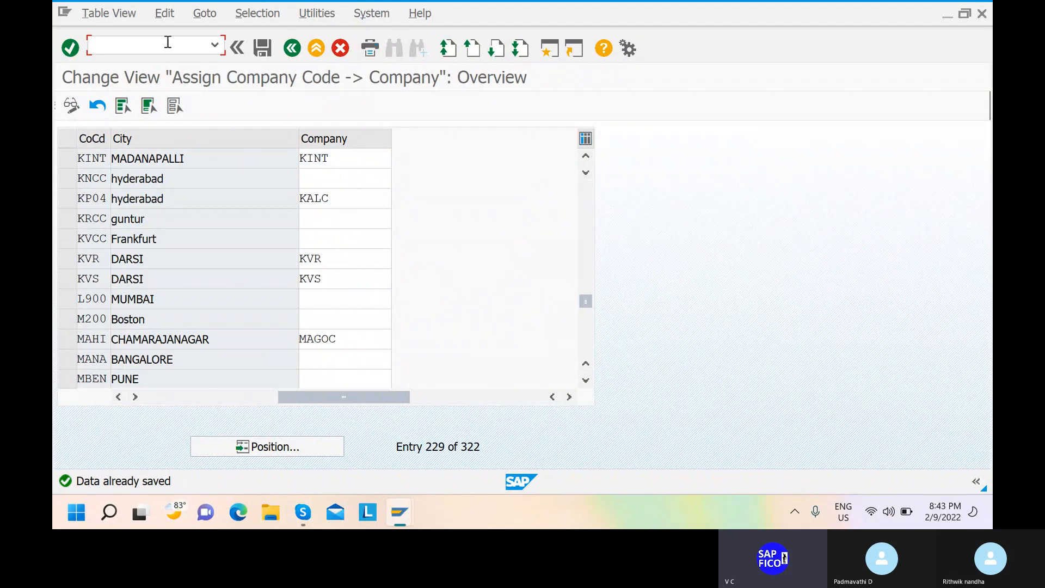
{"action": "type", "text": "/NOBY6"}
{"action": "key", "text": "Return"}
{"action": "left_click", "coordinate": [297, 450]}
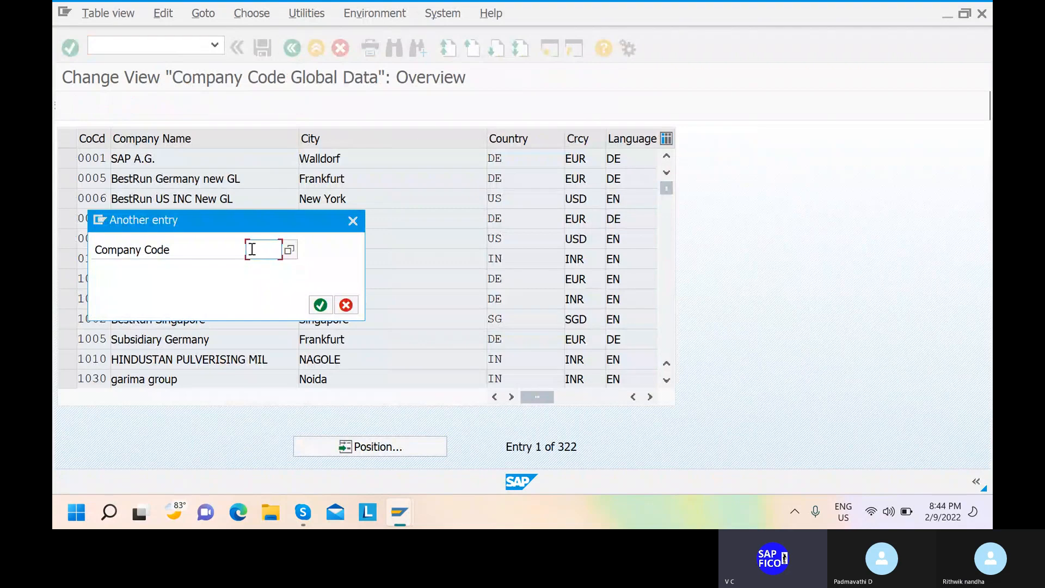
{"action": "type", "text": "KI"}
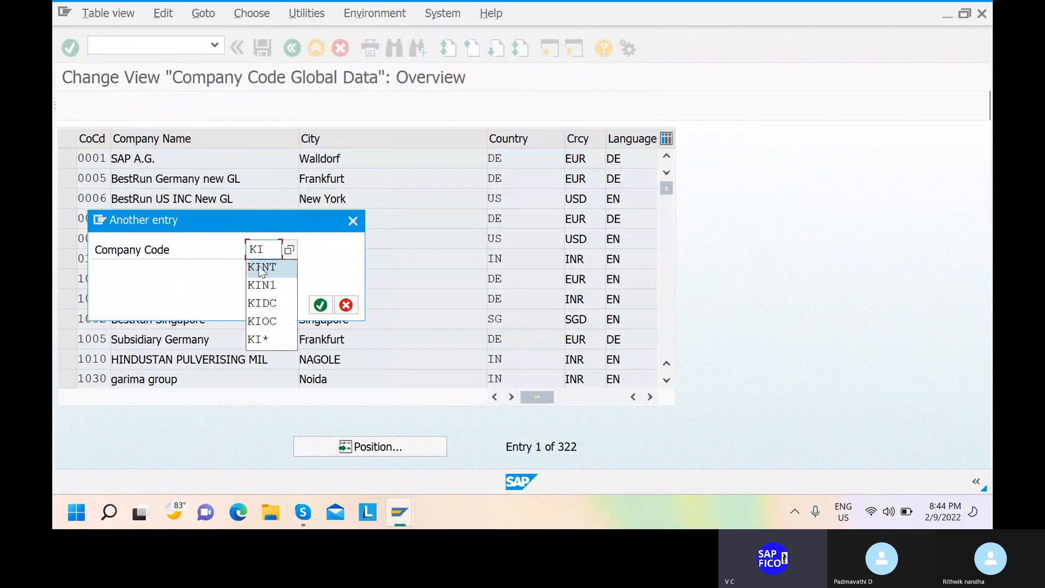
{"action": "left_click", "coordinate": [262, 266]}
{"action": "left_click", "coordinate": [320, 304]}
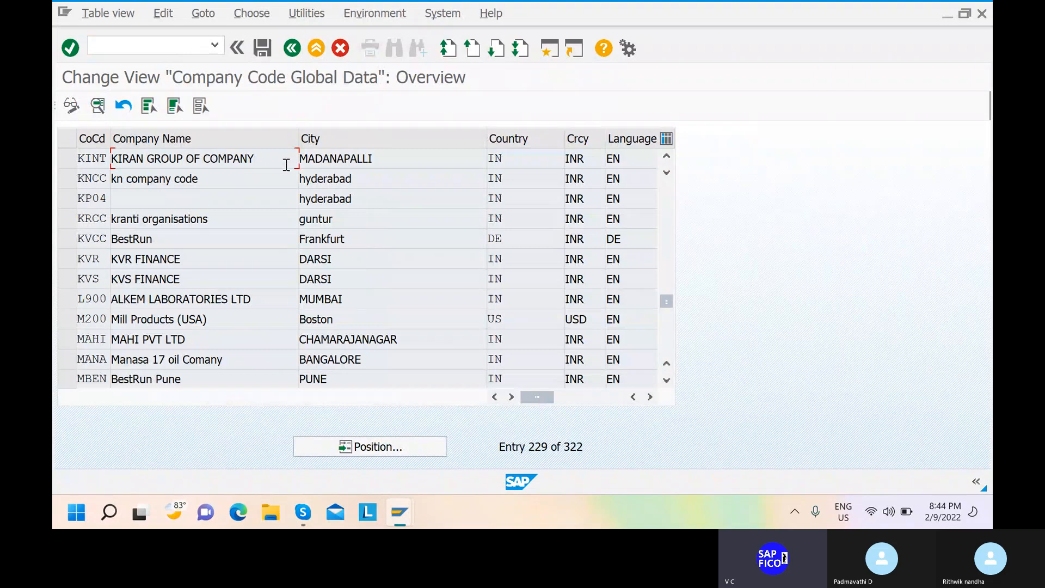
Open the global data details of company code KINT, and start customer invoice entry with transaction FB70.
{"action": "double_click", "coordinate": [265, 158]}
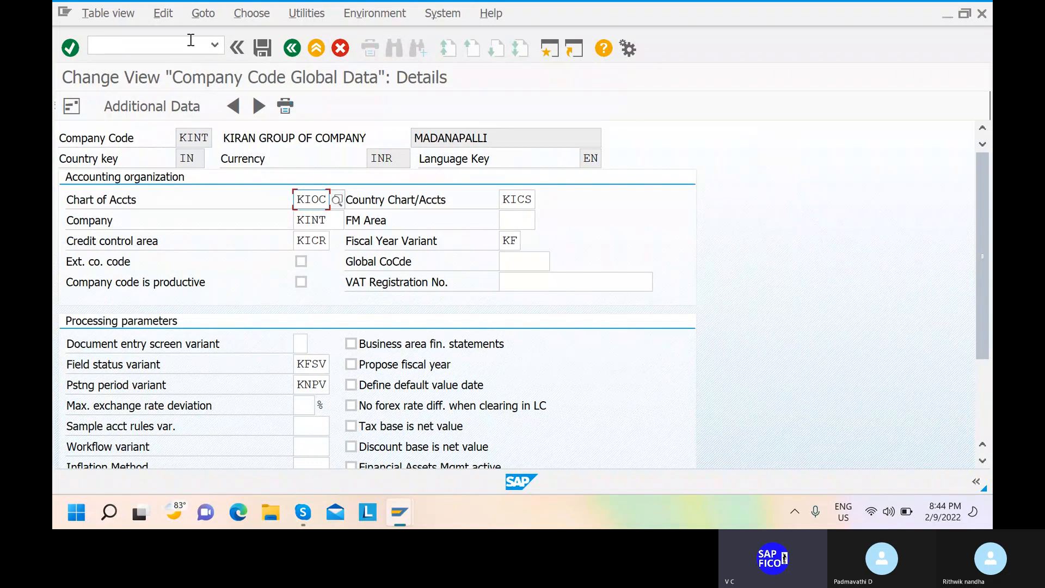
{"action": "left_click", "coordinate": [215, 46]}
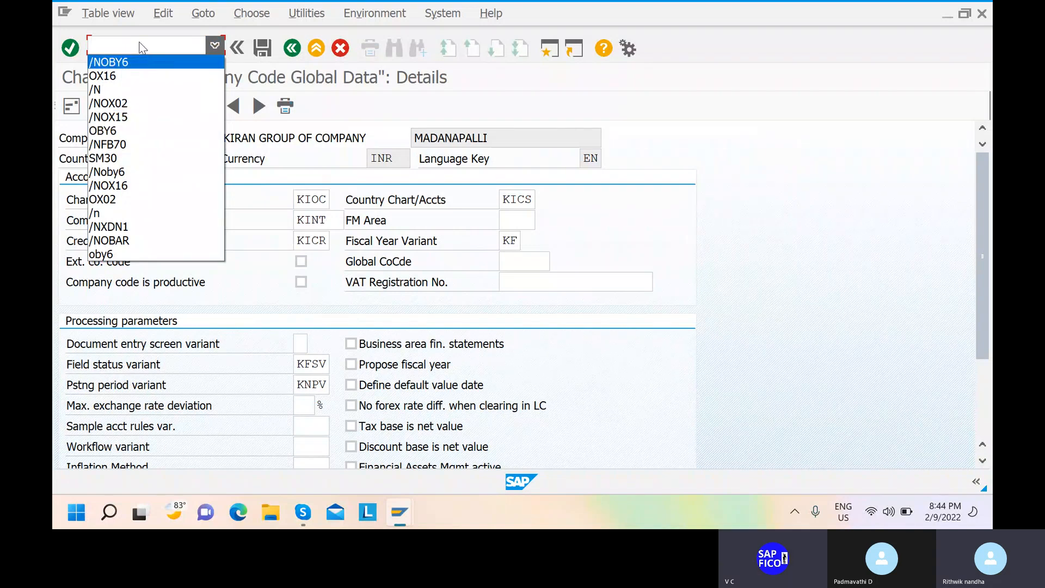
{"action": "left_click", "coordinate": [158, 148]}
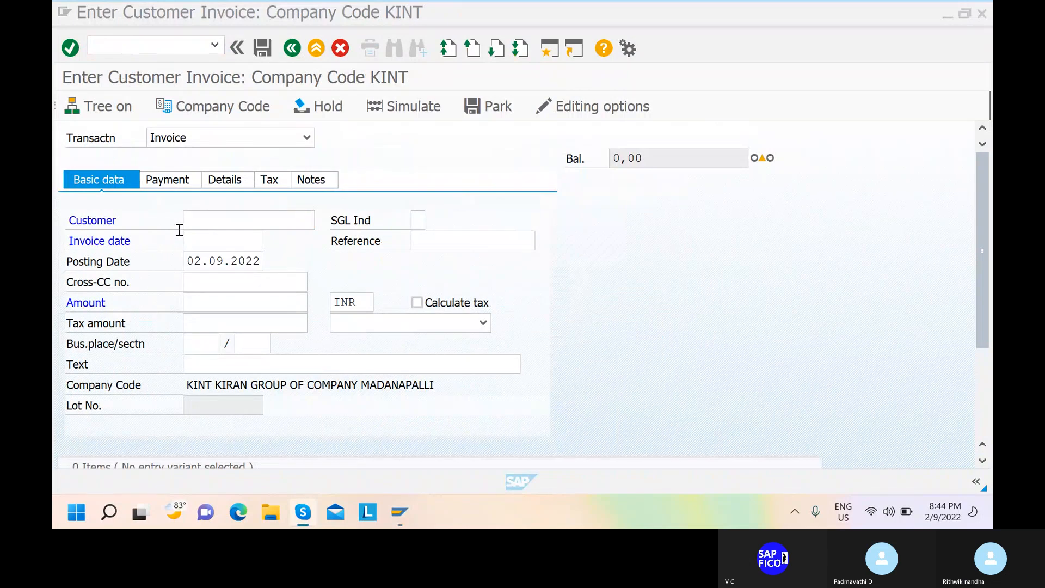
Select customer THOJU ENTERPRISES from the customers of company code KINT and set the invoice date to 02.09.2022.
{"action": "left_click", "coordinate": [197, 225]}
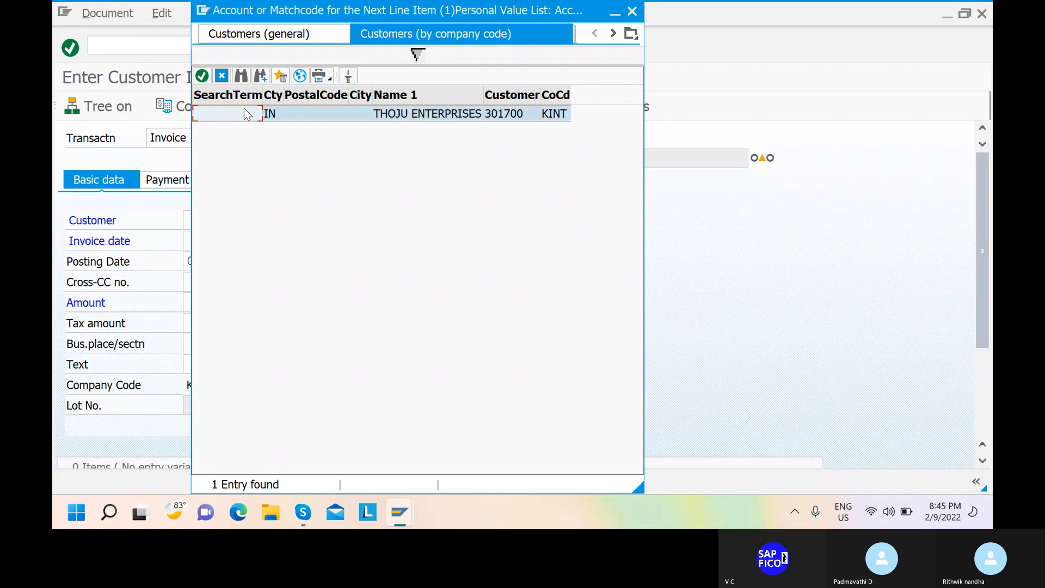
{"action": "double_click", "coordinate": [244, 107]}
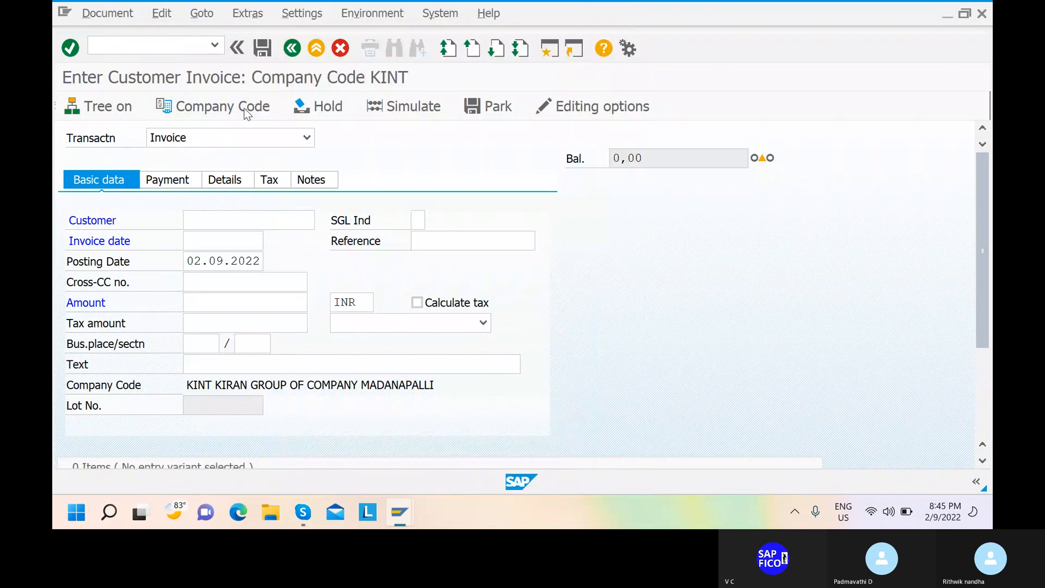
{"action": "left_click", "coordinate": [188, 237]}
{"action": "type", "text": "0"}
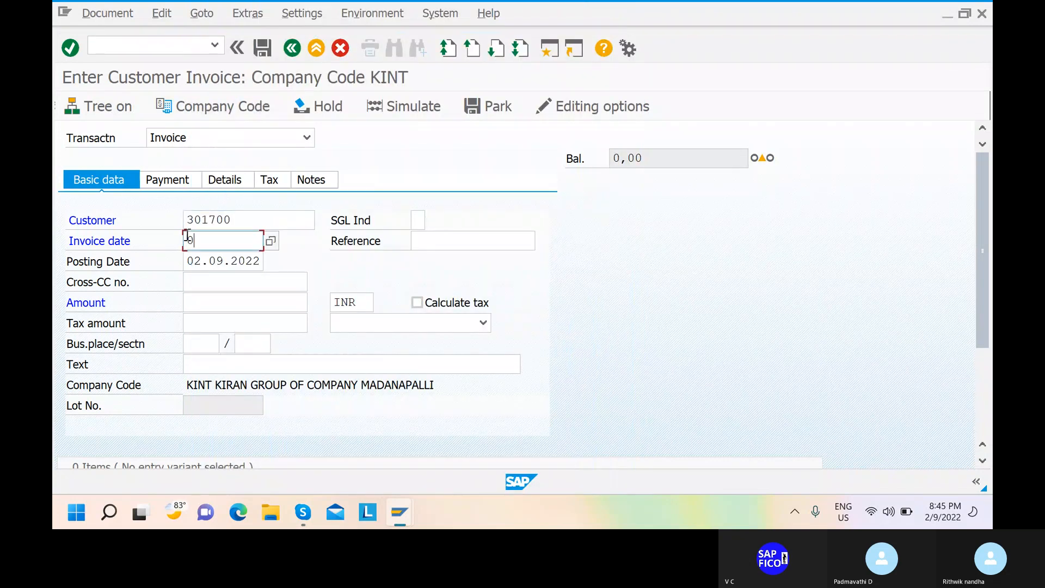
{"action": "type", "text": "2"}
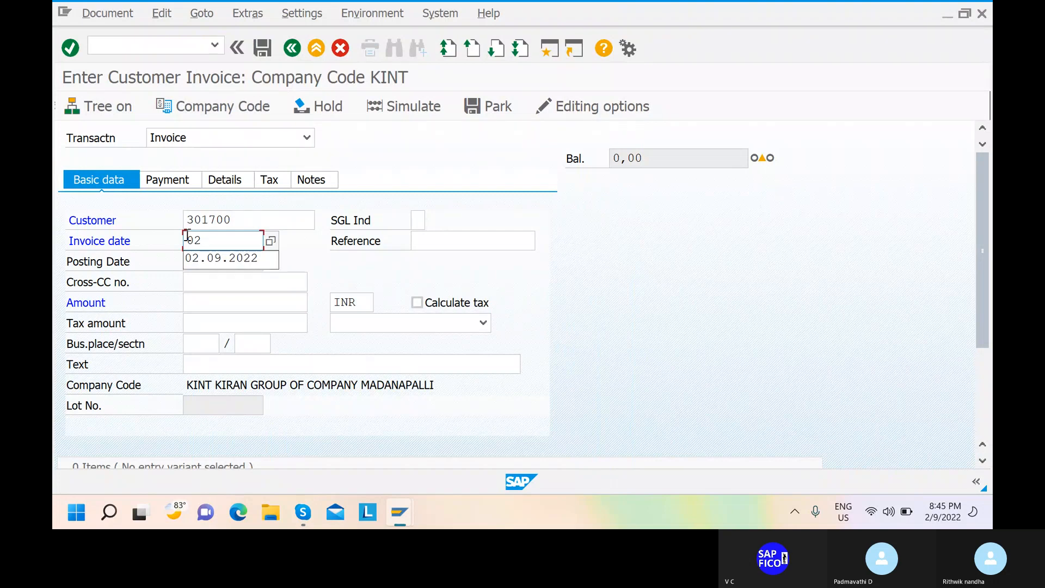
{"action": "type", "text": ".09.2022"}
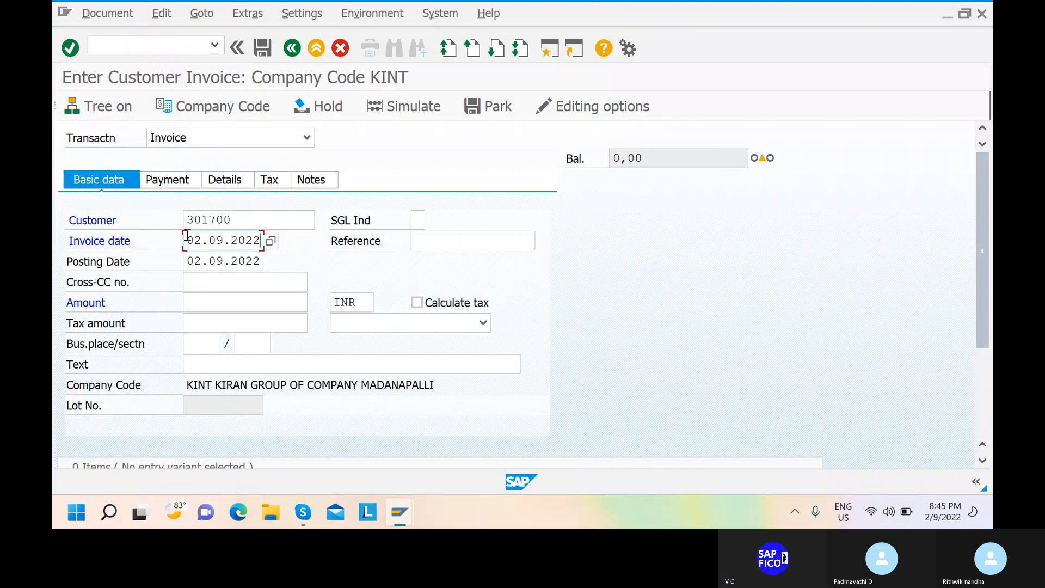
Set the invoice amount to 50000 INR and the text to CUSTOMER INVOICE CREATION.
{"action": "left_click", "coordinate": [218, 303]}
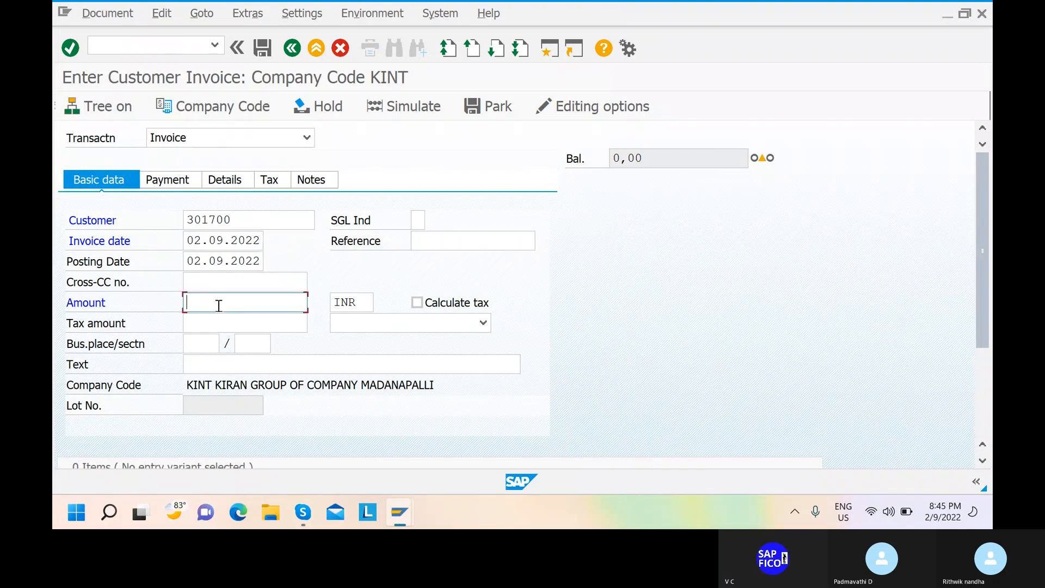
{"action": "type", "text": "5000"}
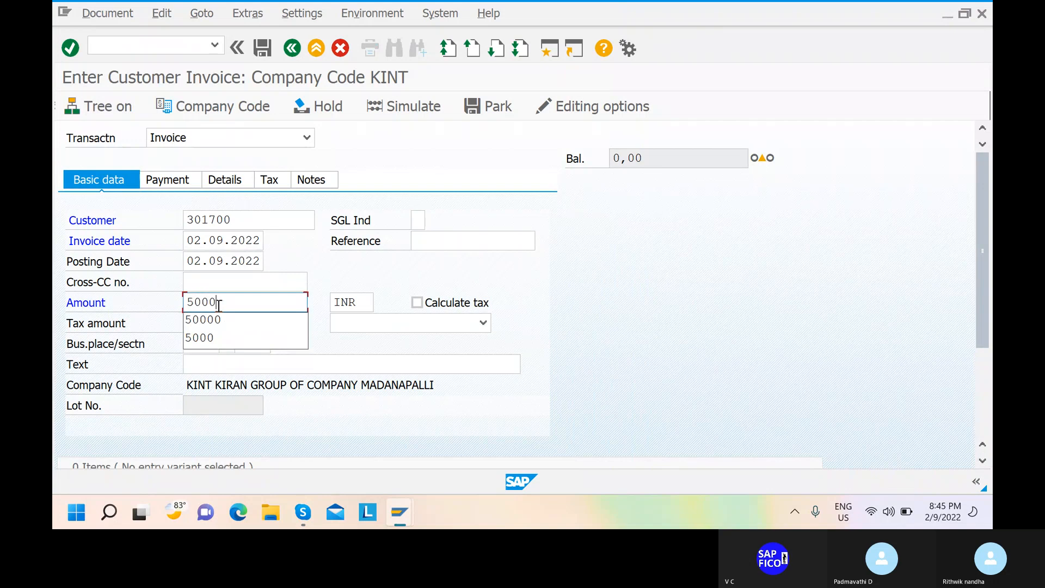
{"action": "left_click", "coordinate": [215, 320]}
{"action": "left_click", "coordinate": [206, 369]}
{"action": "type", "text": "CU"}
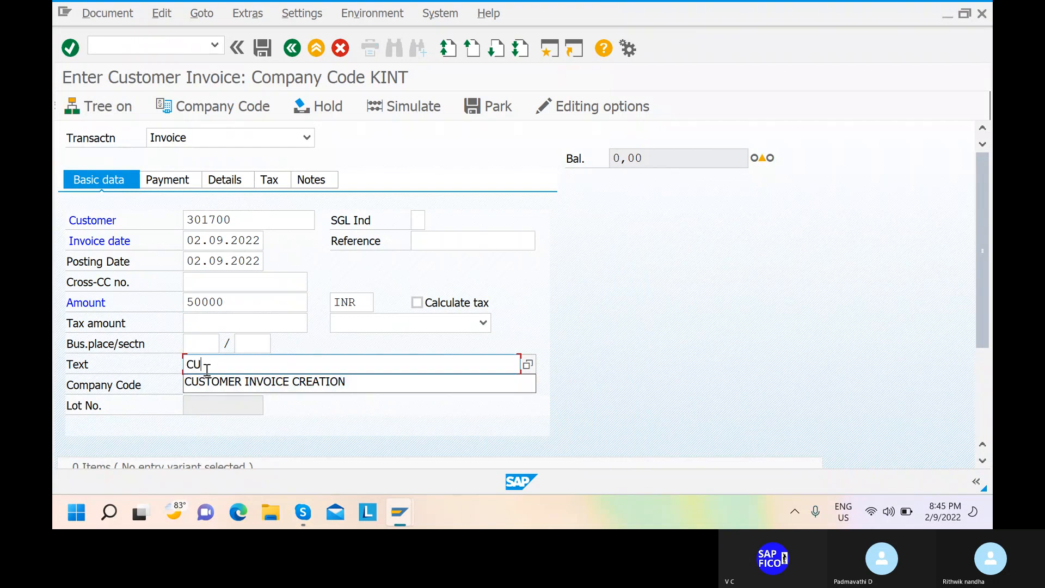
{"action": "left_click", "coordinate": [210, 383]}
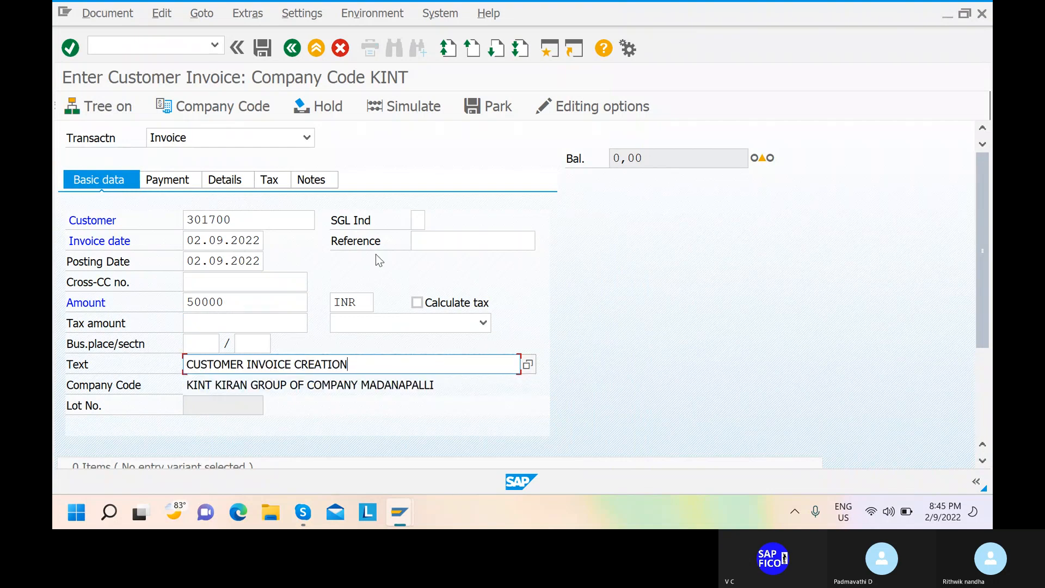
Enter REF3 as the reference of the customer invoice.
{"action": "left_click", "coordinate": [438, 243]}
{"action": "type", "text": "RE"}
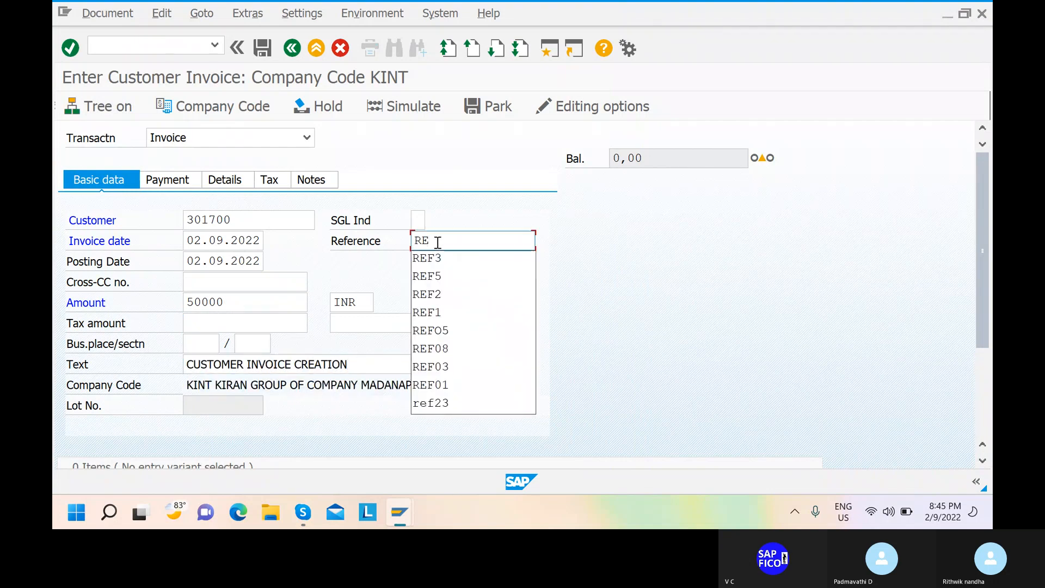
{"action": "left_click", "coordinate": [437, 259]}
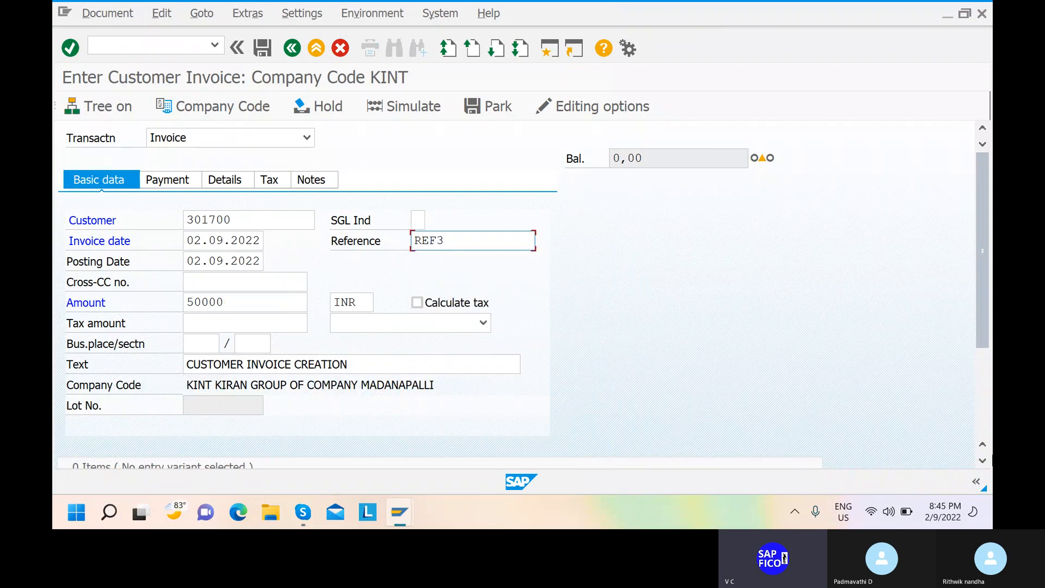
Look up the G/L accounts of chart of accounts KIOC and assign SALES ACCOUNT to the first line item.
{"action": "left_click", "coordinate": [983, 461]}
{"action": "left_click", "coordinate": [983, 462]}
{"action": "left_click", "coordinate": [983, 462]}
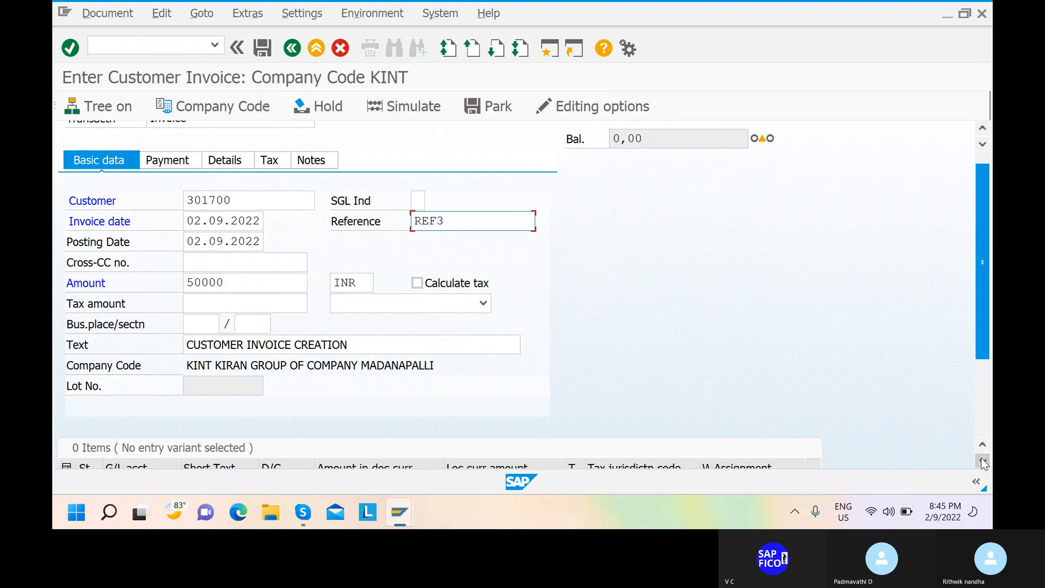
{"action": "left_click", "coordinate": [983, 462]}
{"action": "left_click", "coordinate": [983, 462]}
{"action": "left_click", "coordinate": [983, 461]}
{"action": "left_click", "coordinate": [983, 462]}
{"action": "left_click", "coordinate": [983, 462]}
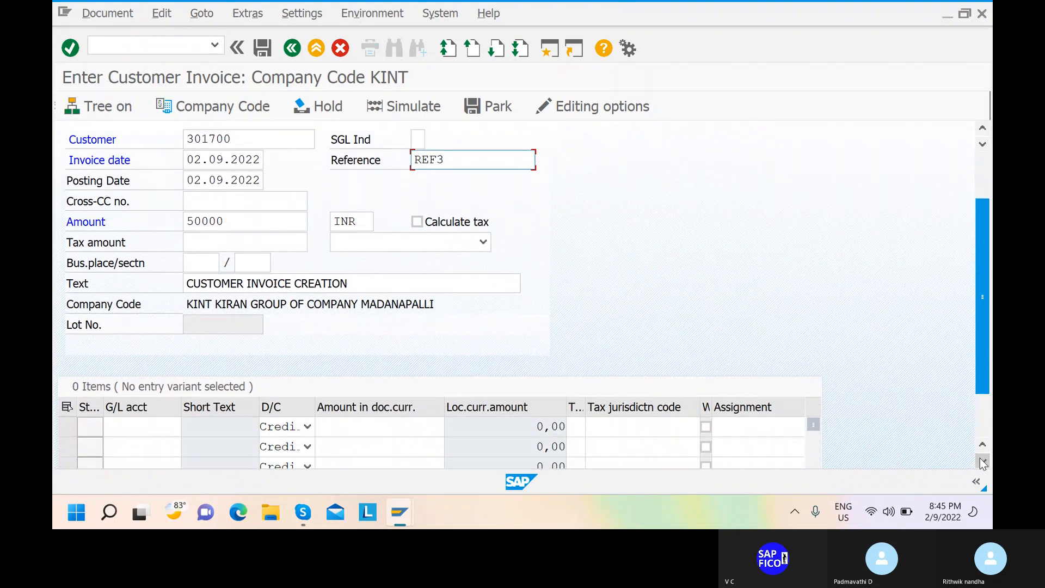
{"action": "left_click", "coordinate": [983, 462]}
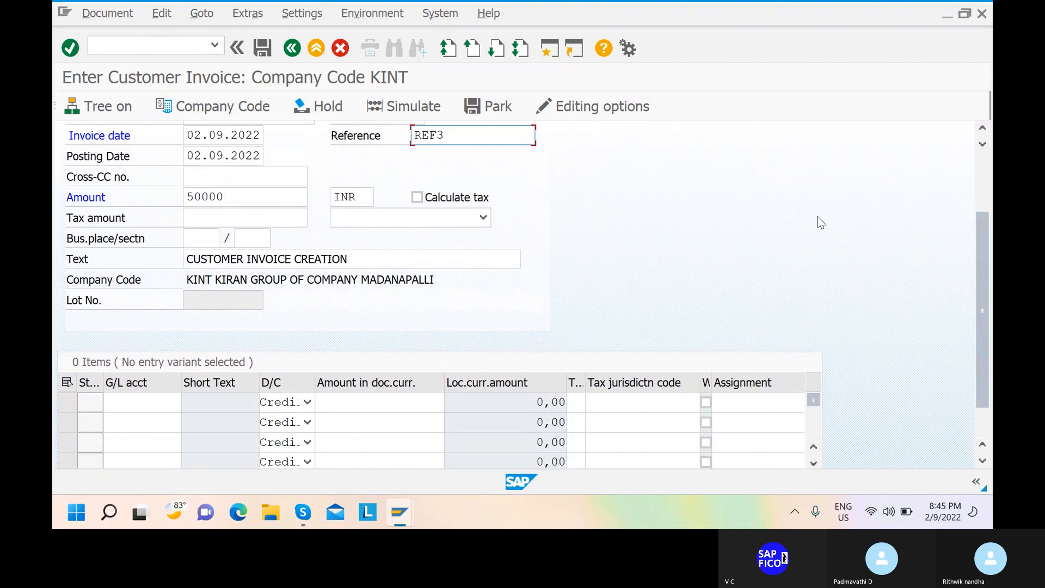
{"action": "left_click", "coordinate": [747, 119]}
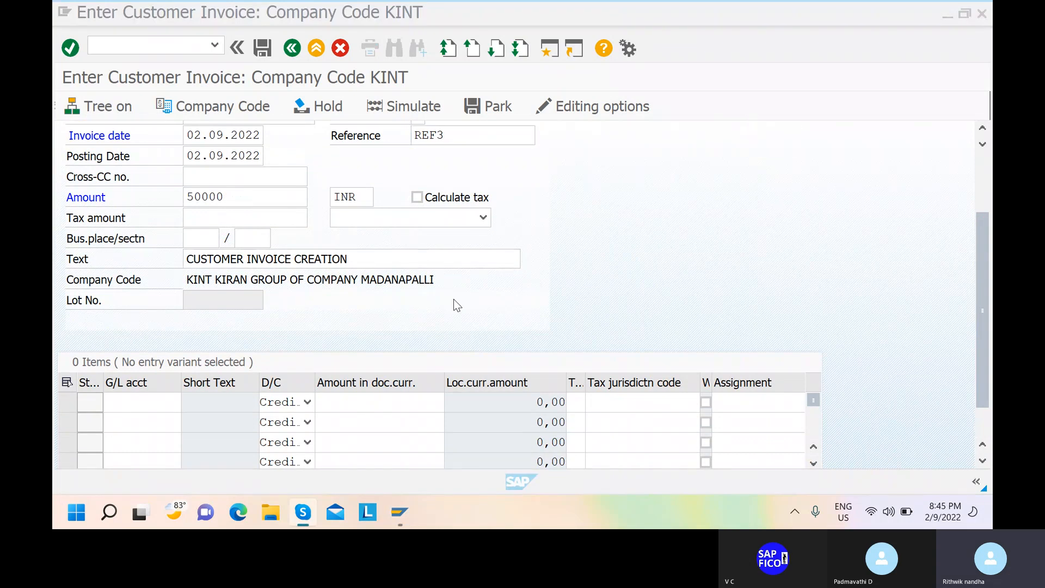
{"action": "left_click", "coordinate": [156, 407]}
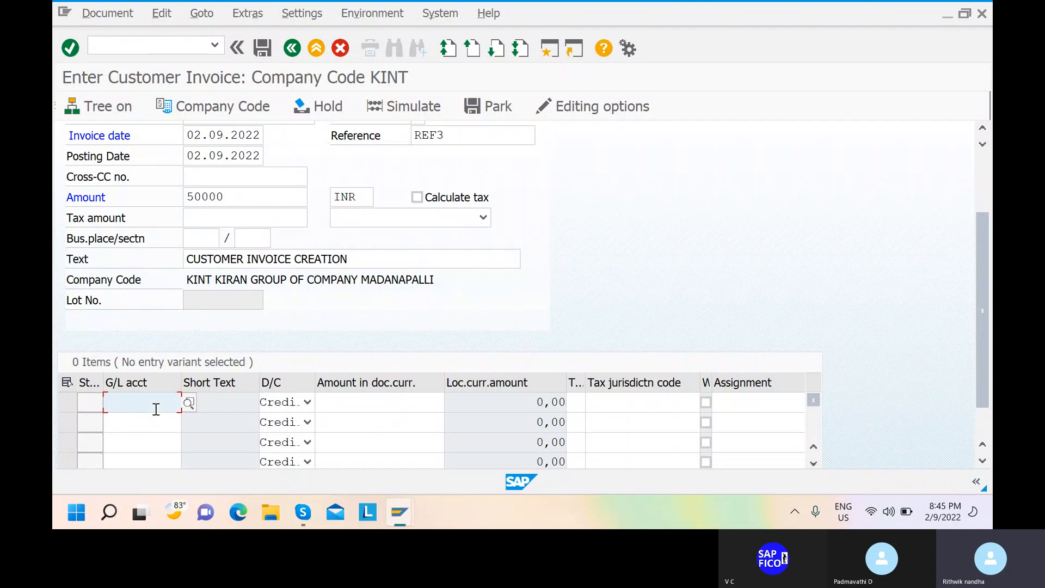
{"action": "left_click", "coordinate": [189, 404]}
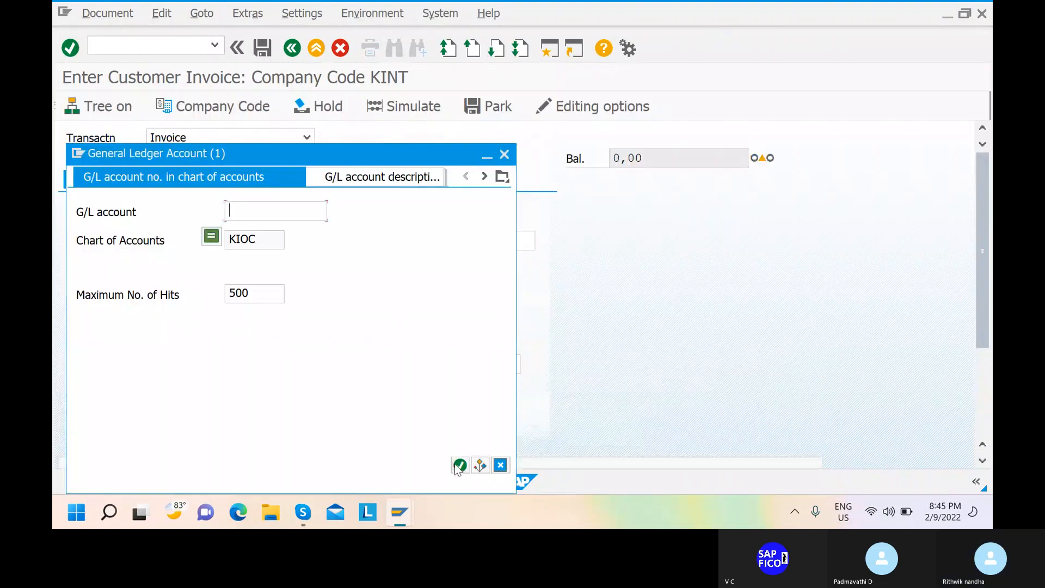
{"action": "left_click", "coordinate": [460, 466]}
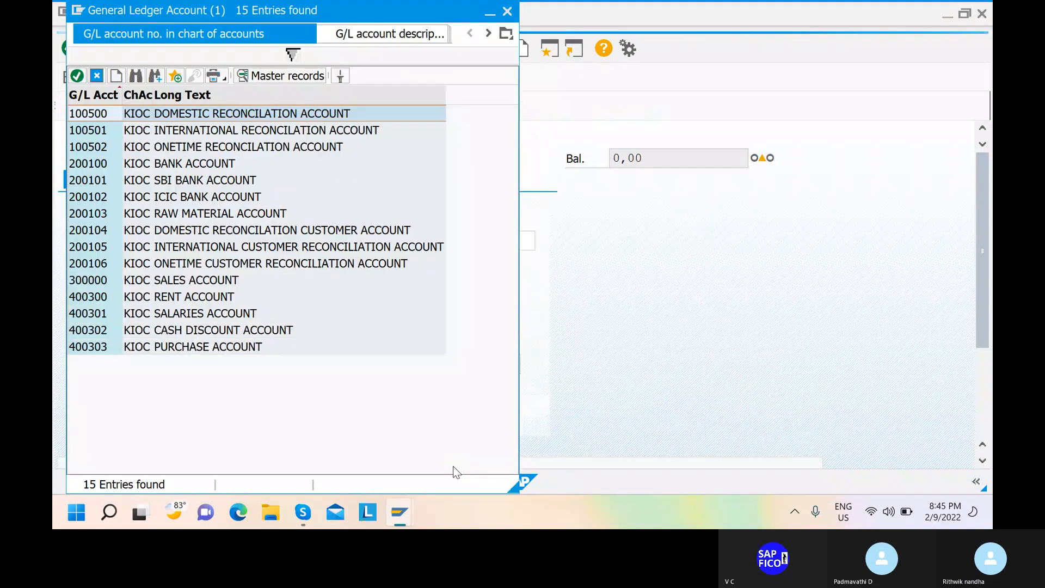
{"action": "left_click", "coordinate": [137, 280]}
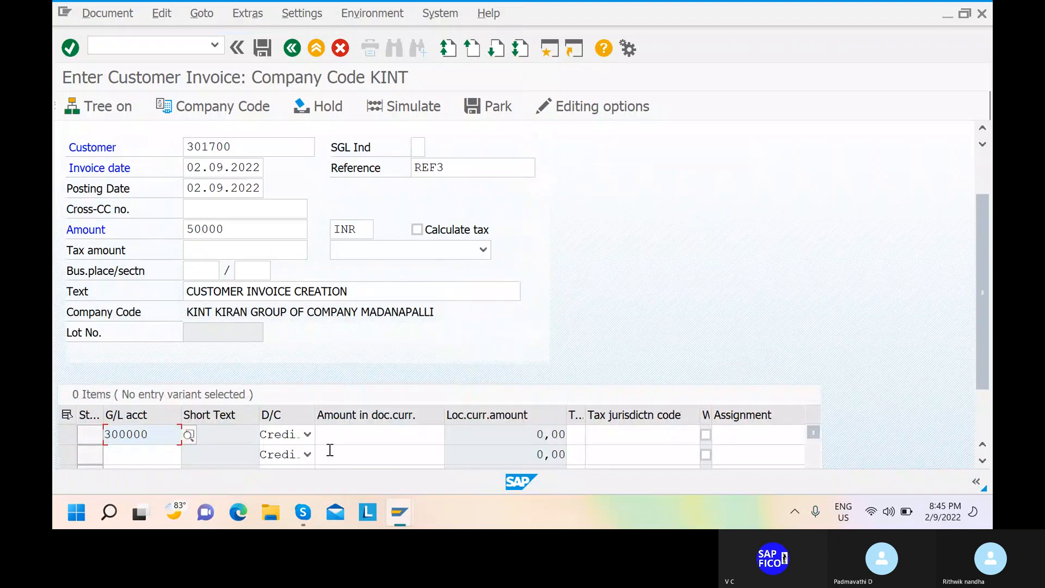
Enter 50000 as the document currency amount of the sales account line and confirm the line item.
{"action": "left_click", "coordinate": [330, 434]}
{"action": "type", "text": "5"}
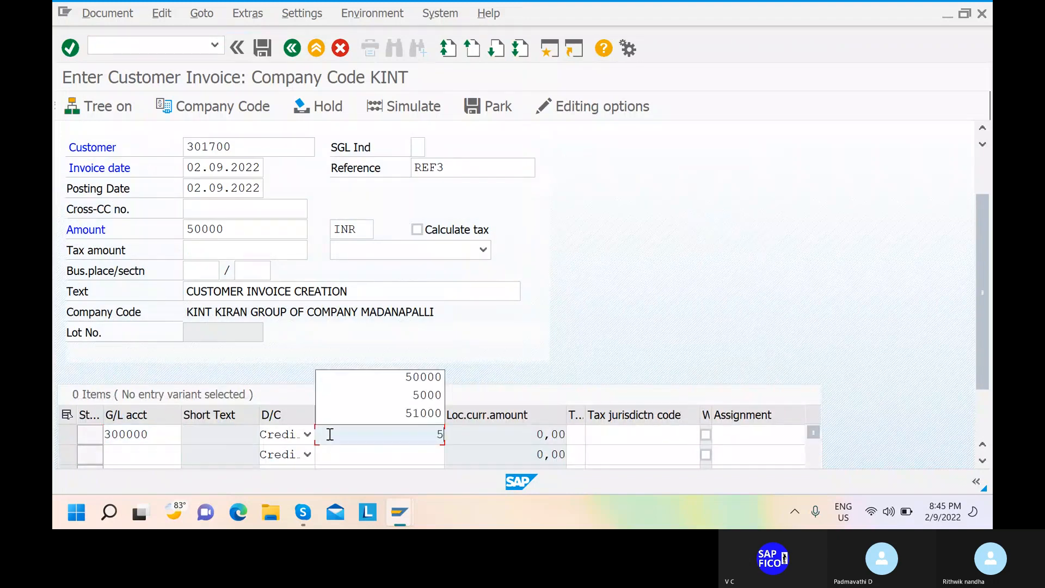
{"action": "left_click", "coordinate": [401, 377]}
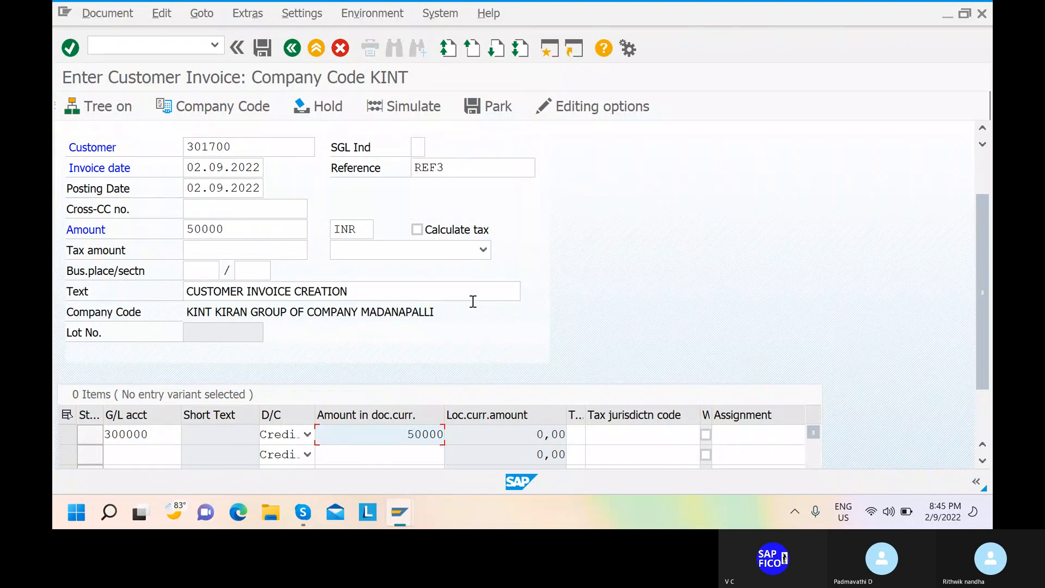
{"action": "key", "text": "Return"}
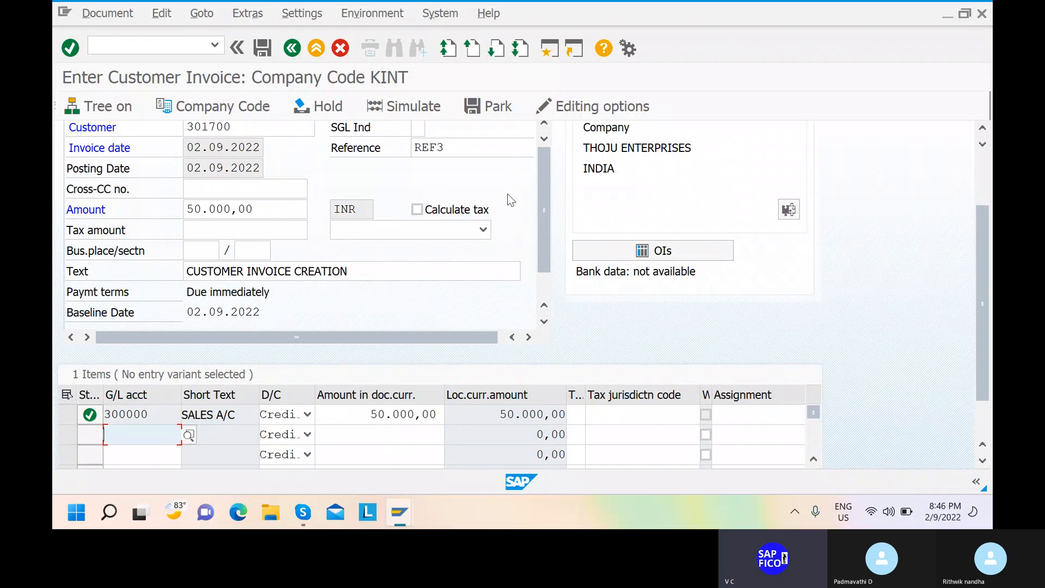
Simulate the customer invoice and post it from the document overview.
{"action": "left_click", "coordinate": [380, 103]}
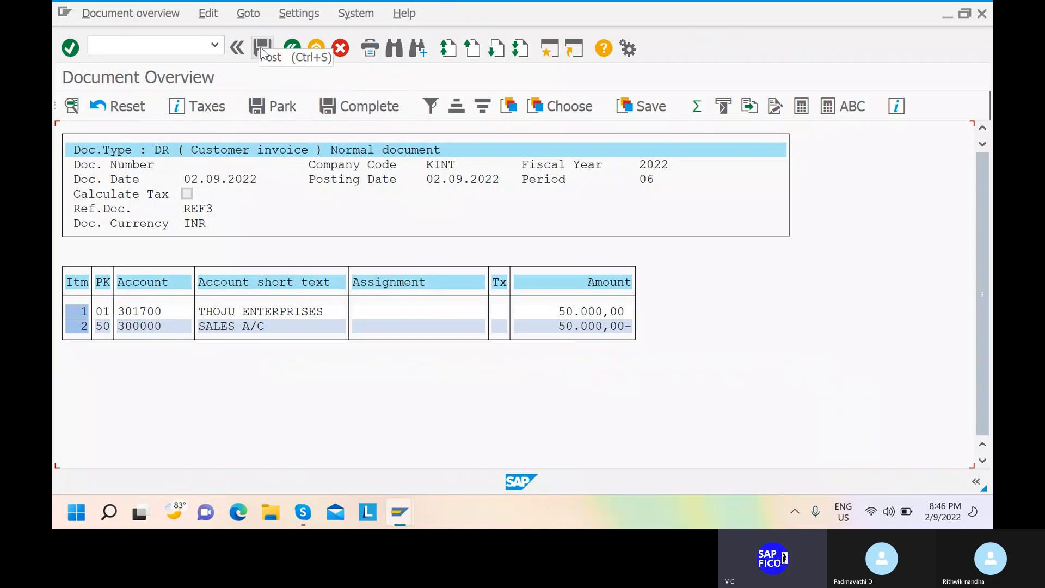
{"action": "left_click", "coordinate": [262, 48]}
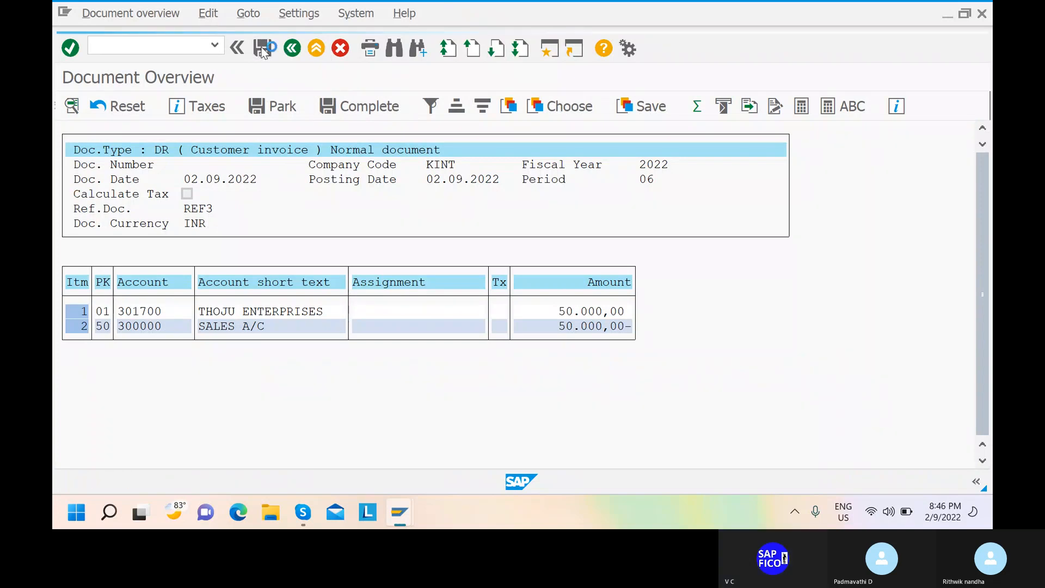